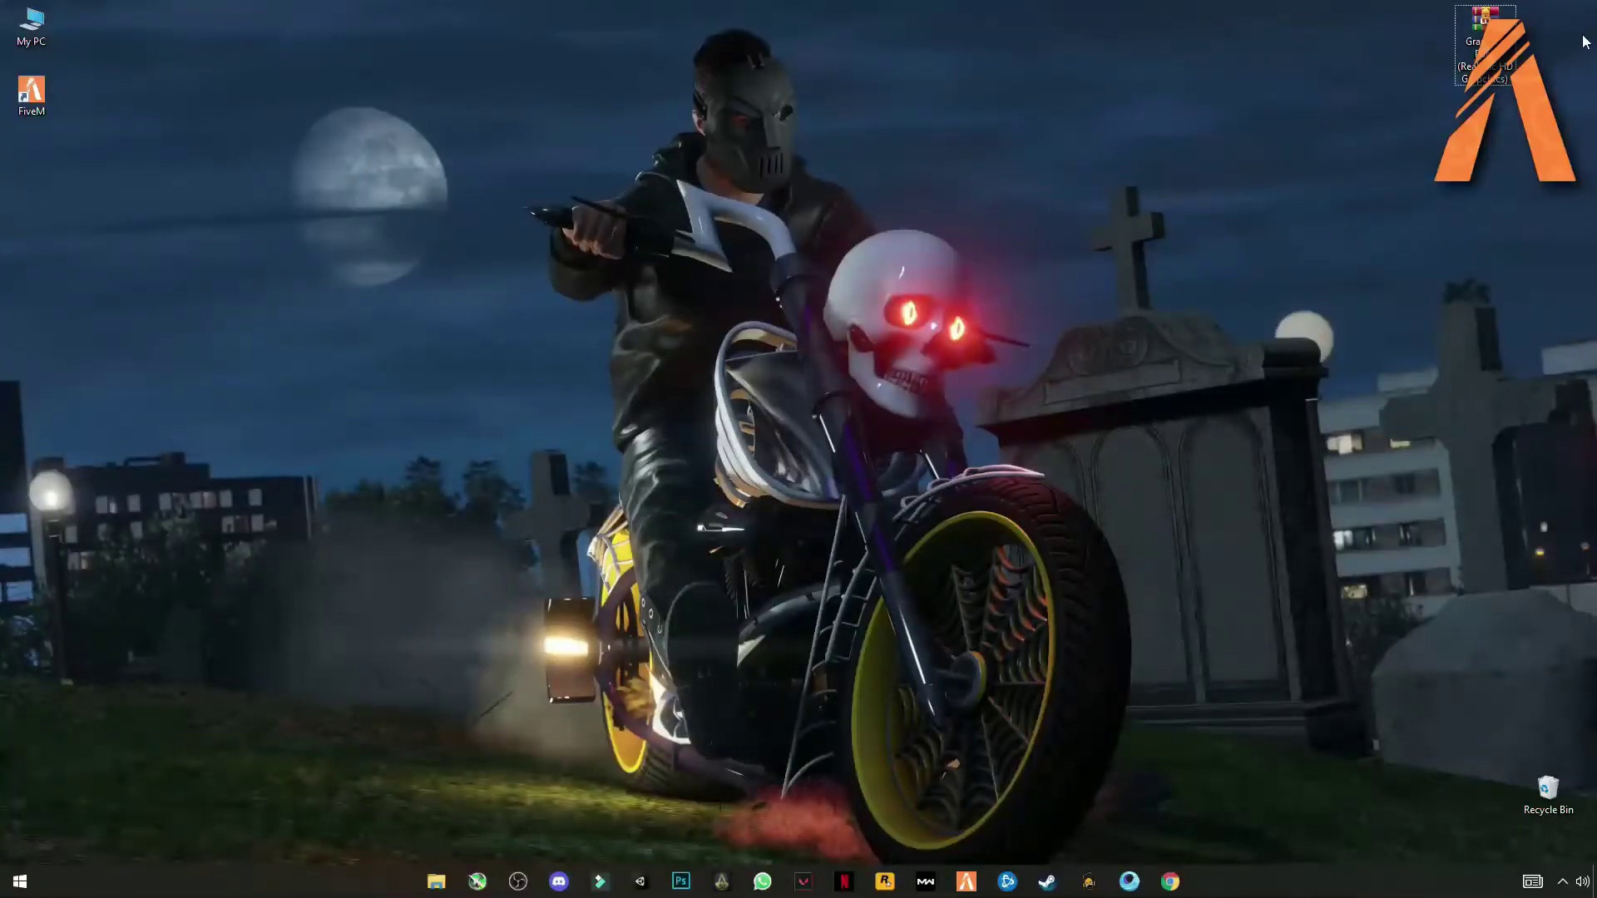
Extract the Graphics Pack archive onto the desktop as the PRV GRAPHIC folder
left_click_drag(1489, 7, 1230, 236)
left_click_drag(1250, 172, 1190, 273)
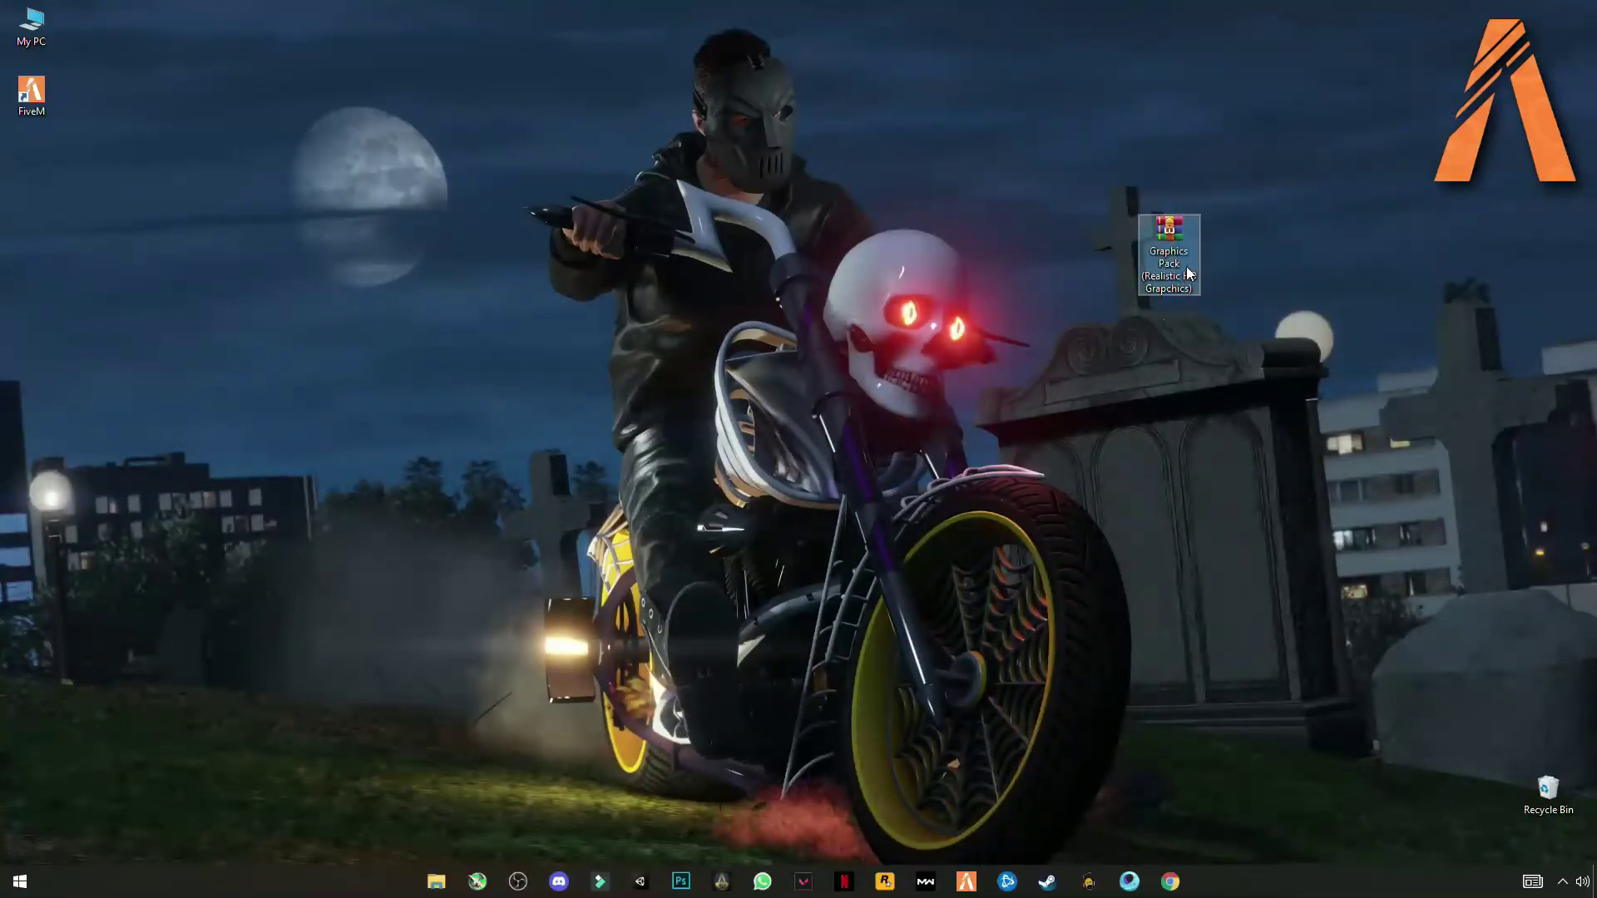
right_click(1183, 243)
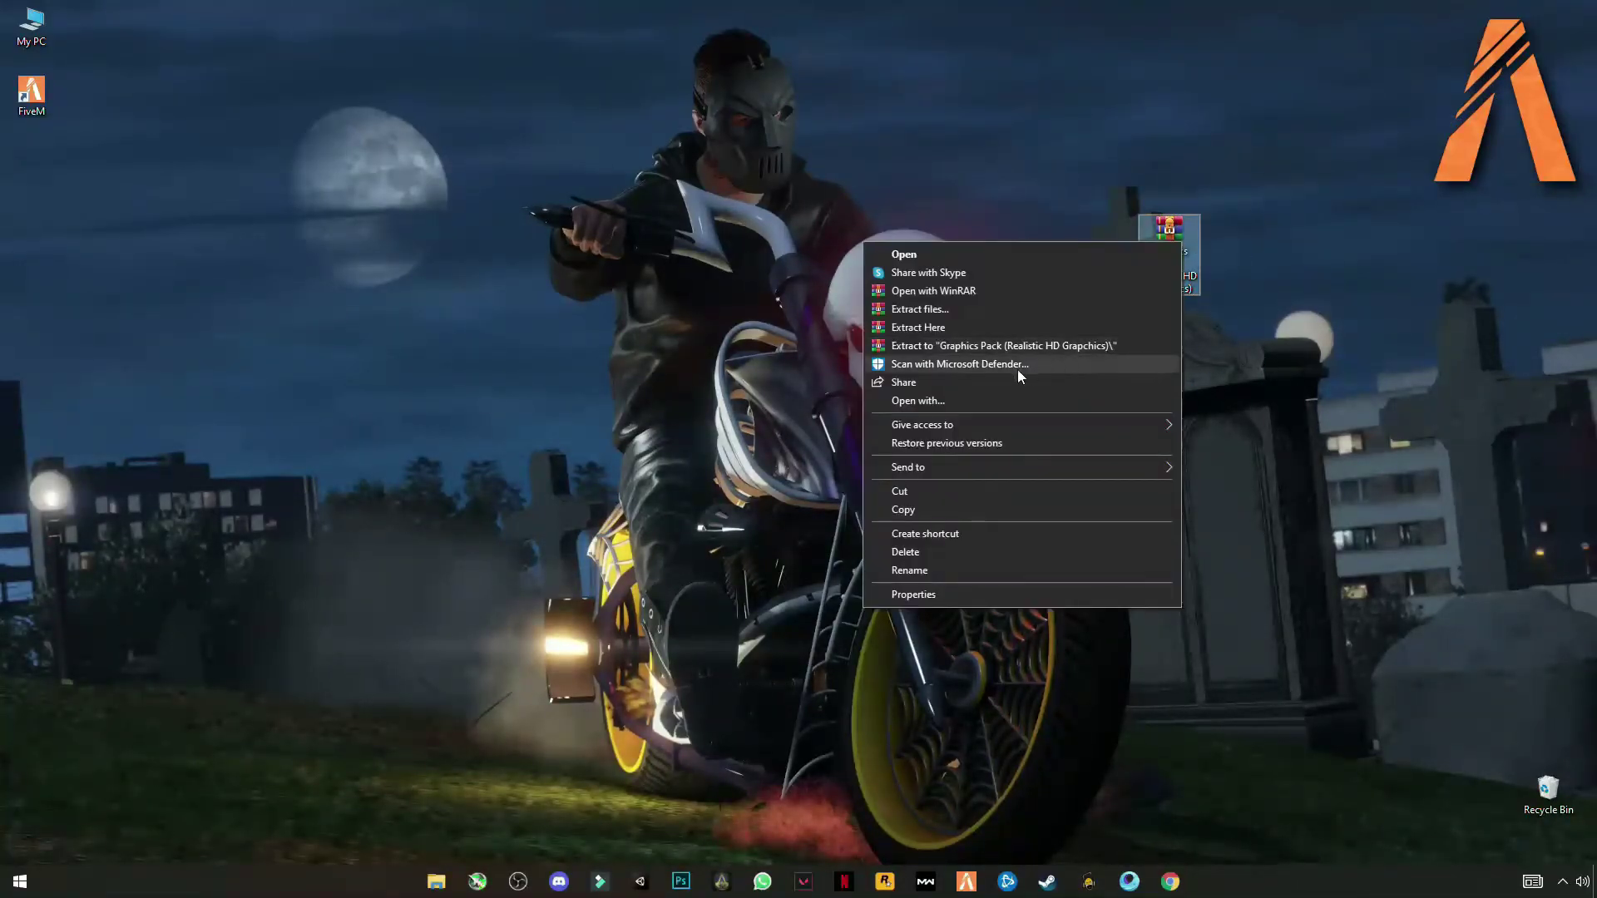
left_click(916, 329)
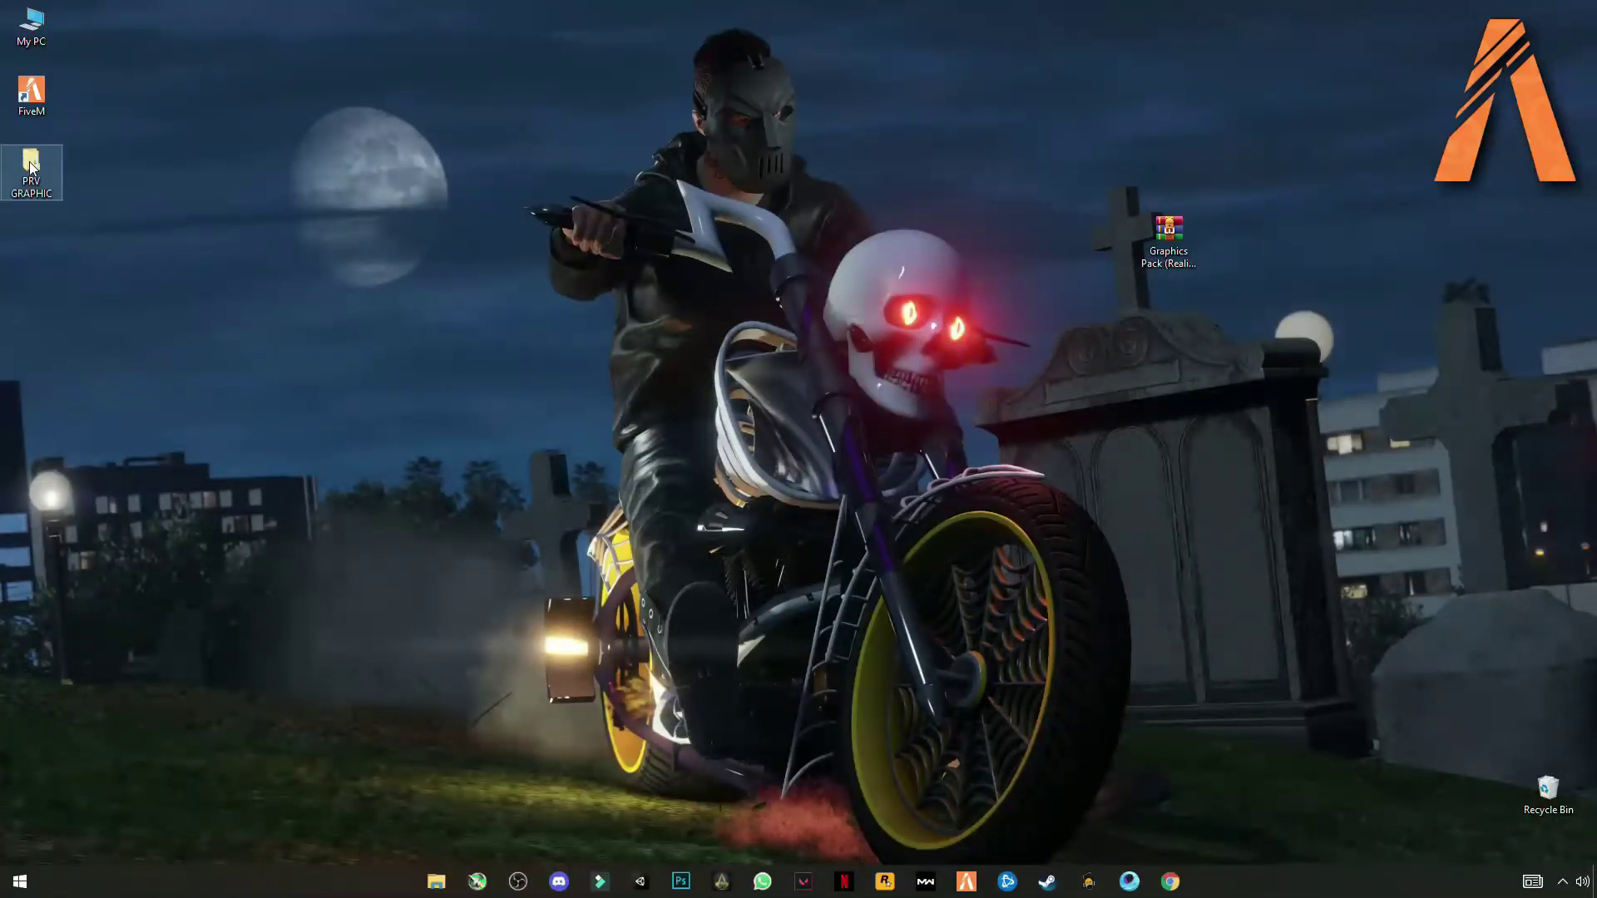
Cut the citizen folder from PRV GRAPHIC, then close the window
right_click(34, 182)
left_click(58, 190)
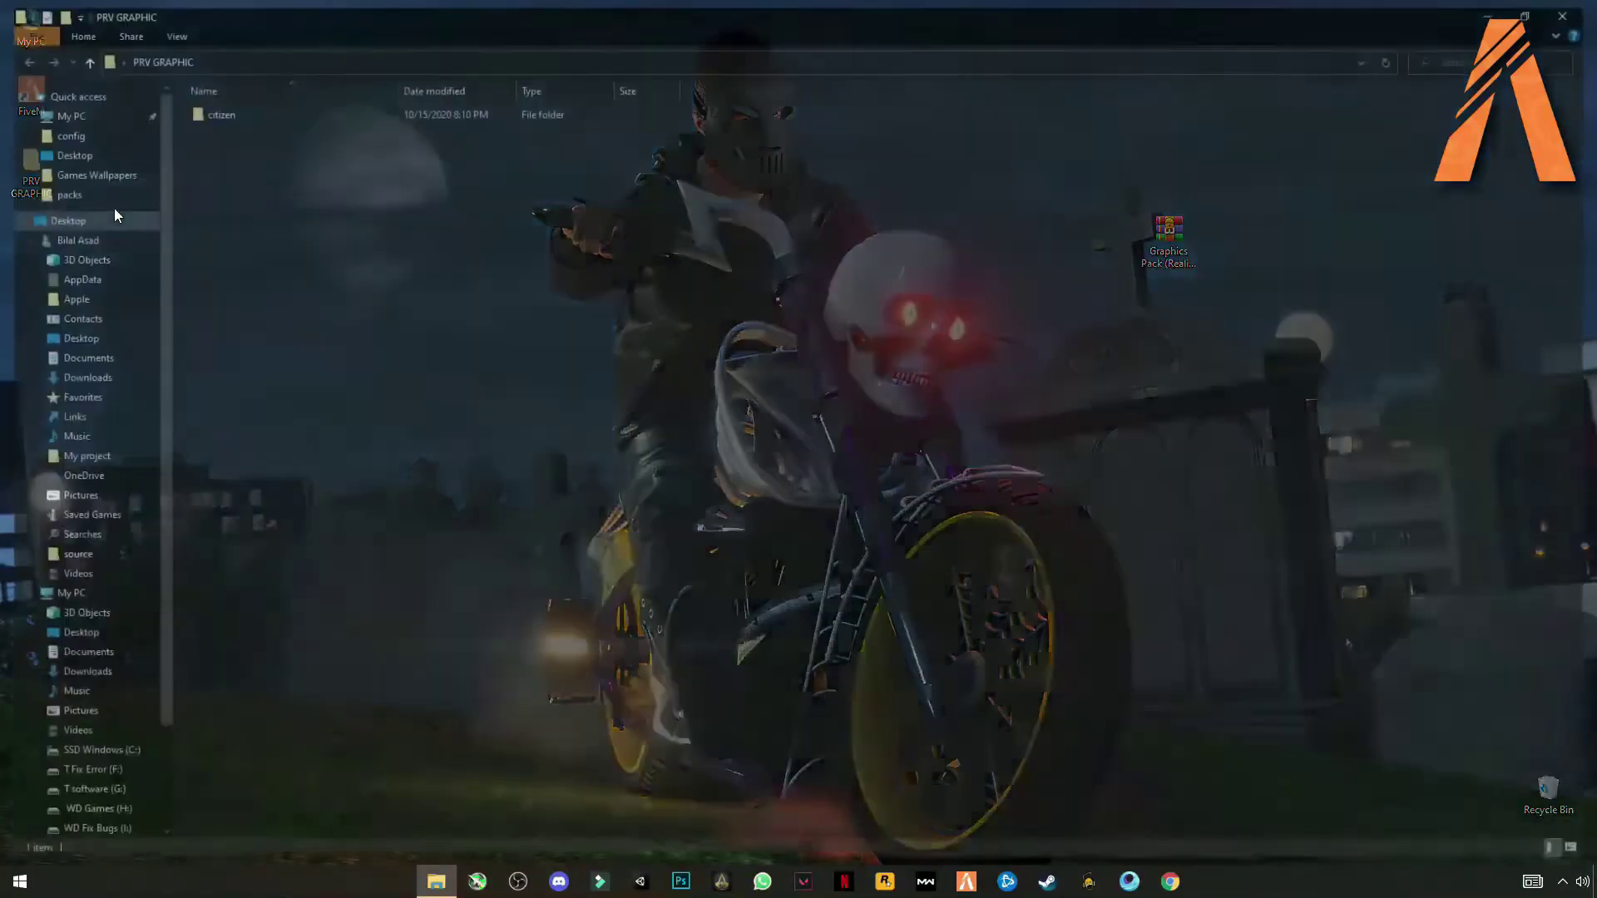
right_click(216, 112)
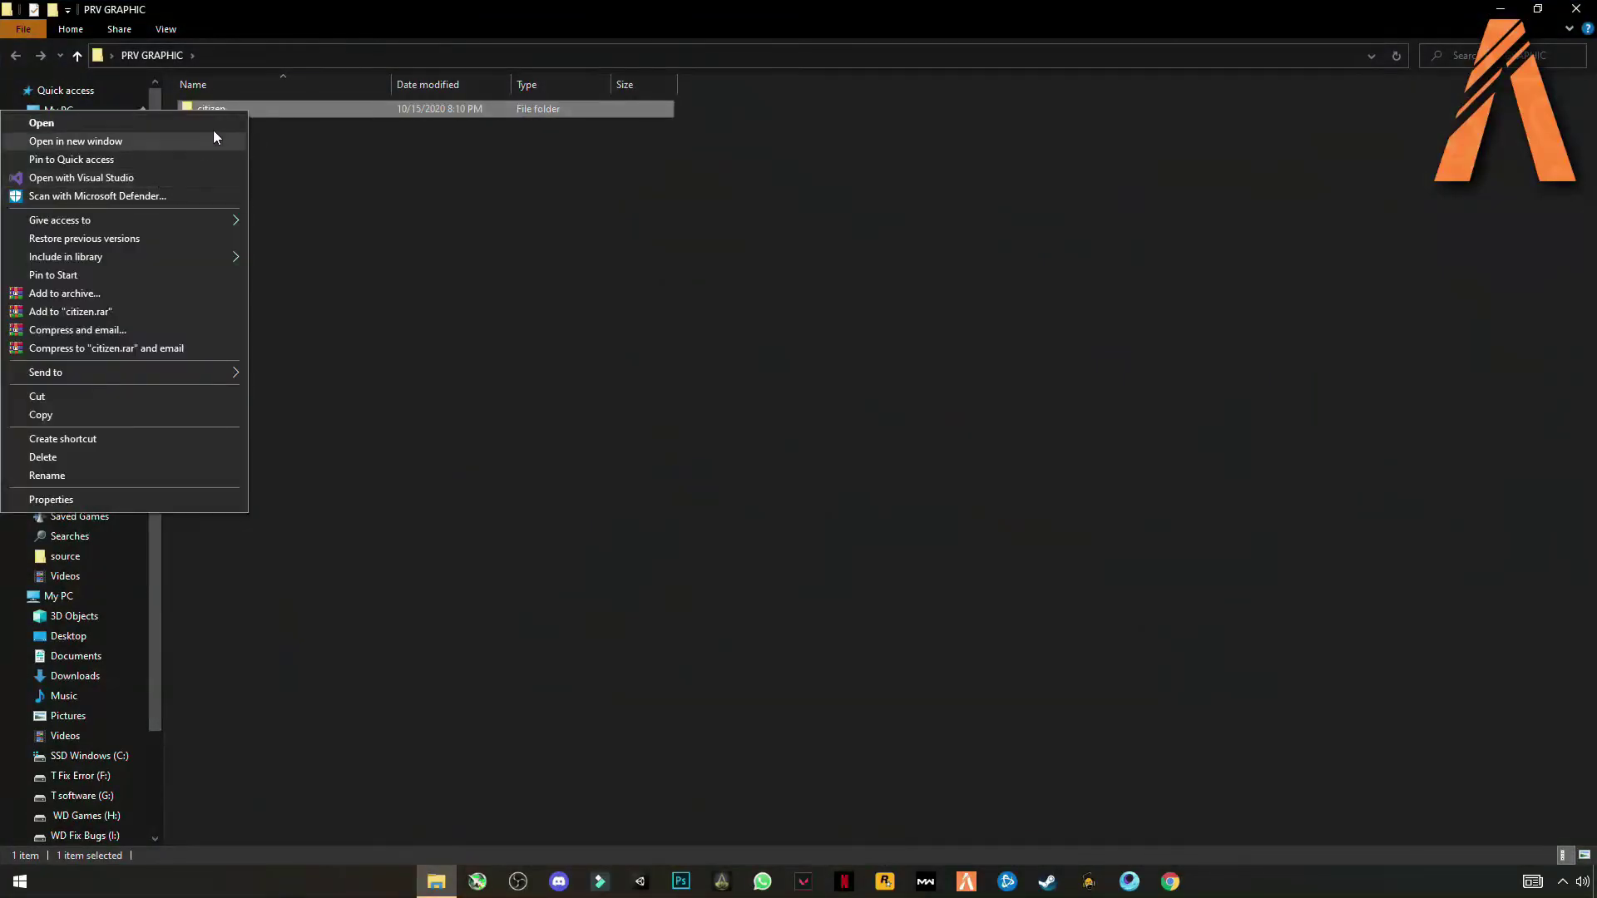
left_click(58, 396)
left_click(1575, 8)
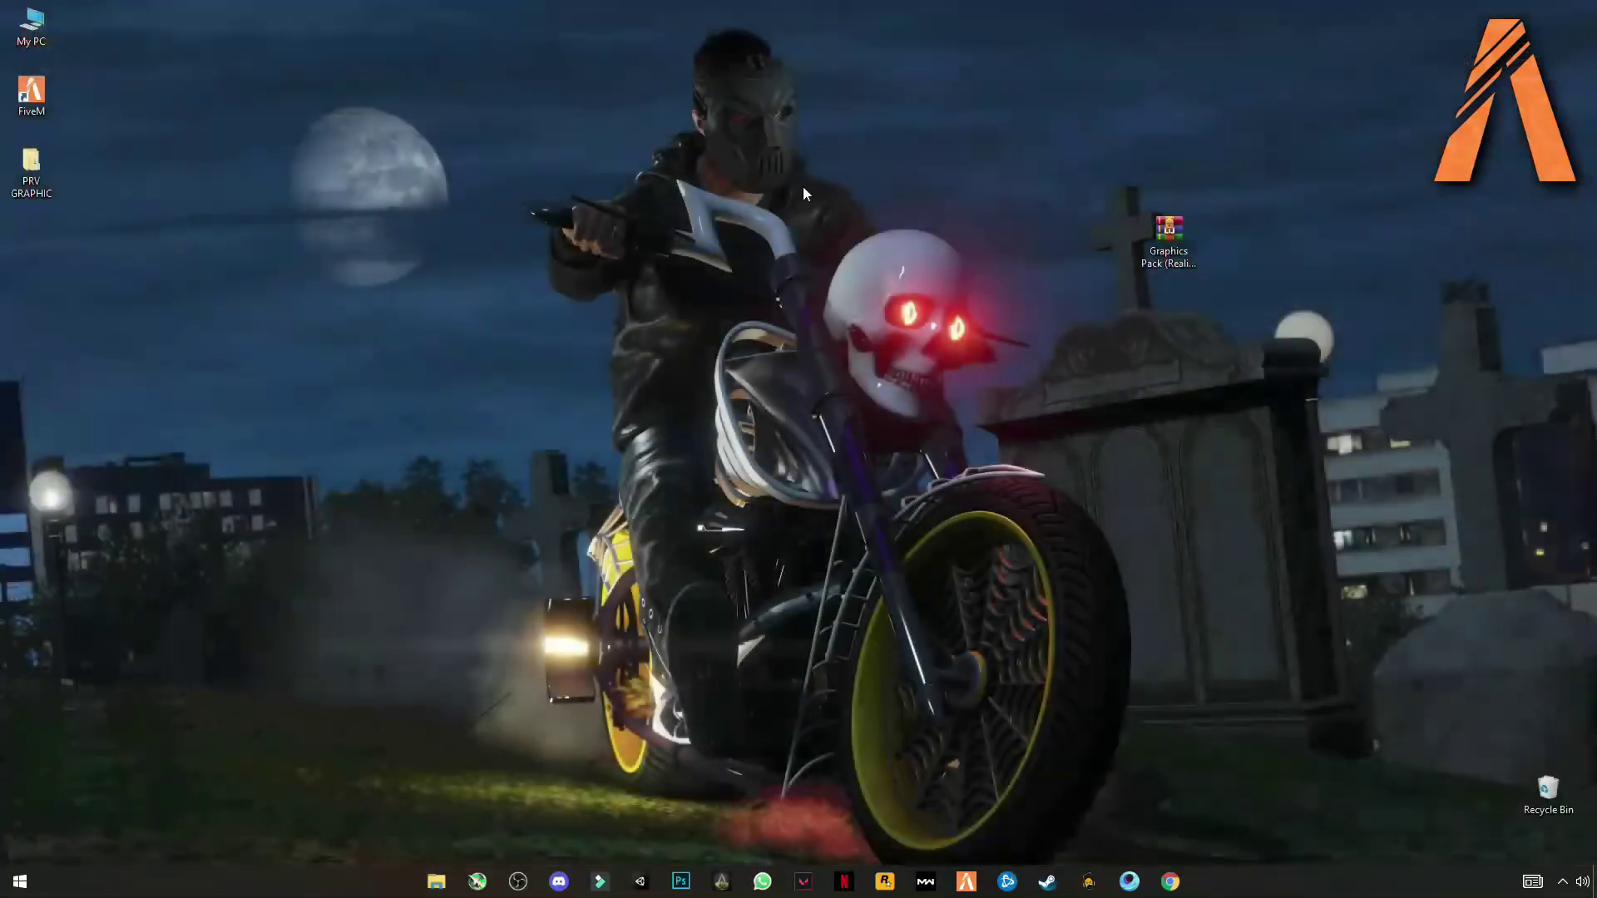
Open the FiveM shortcut's file location
right_click(48, 110)
left_click(32, 94)
right_click(32, 92)
left_click(45, 115)
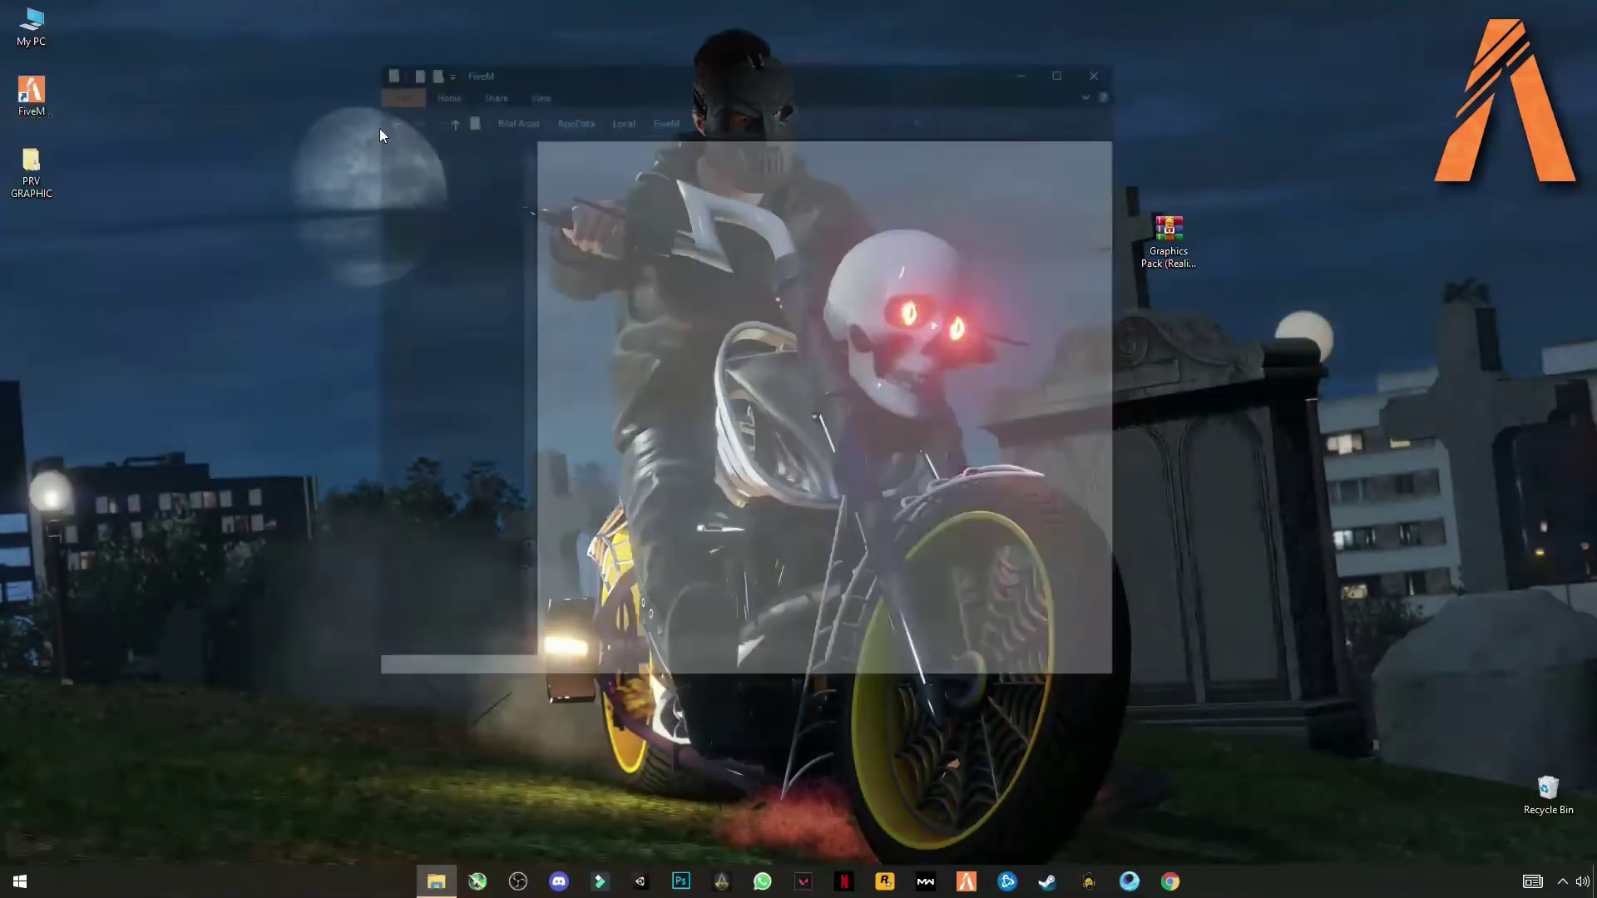
Paste citizen into FiveM Application Data, replacing existing files, and close the window
double_click(276, 108)
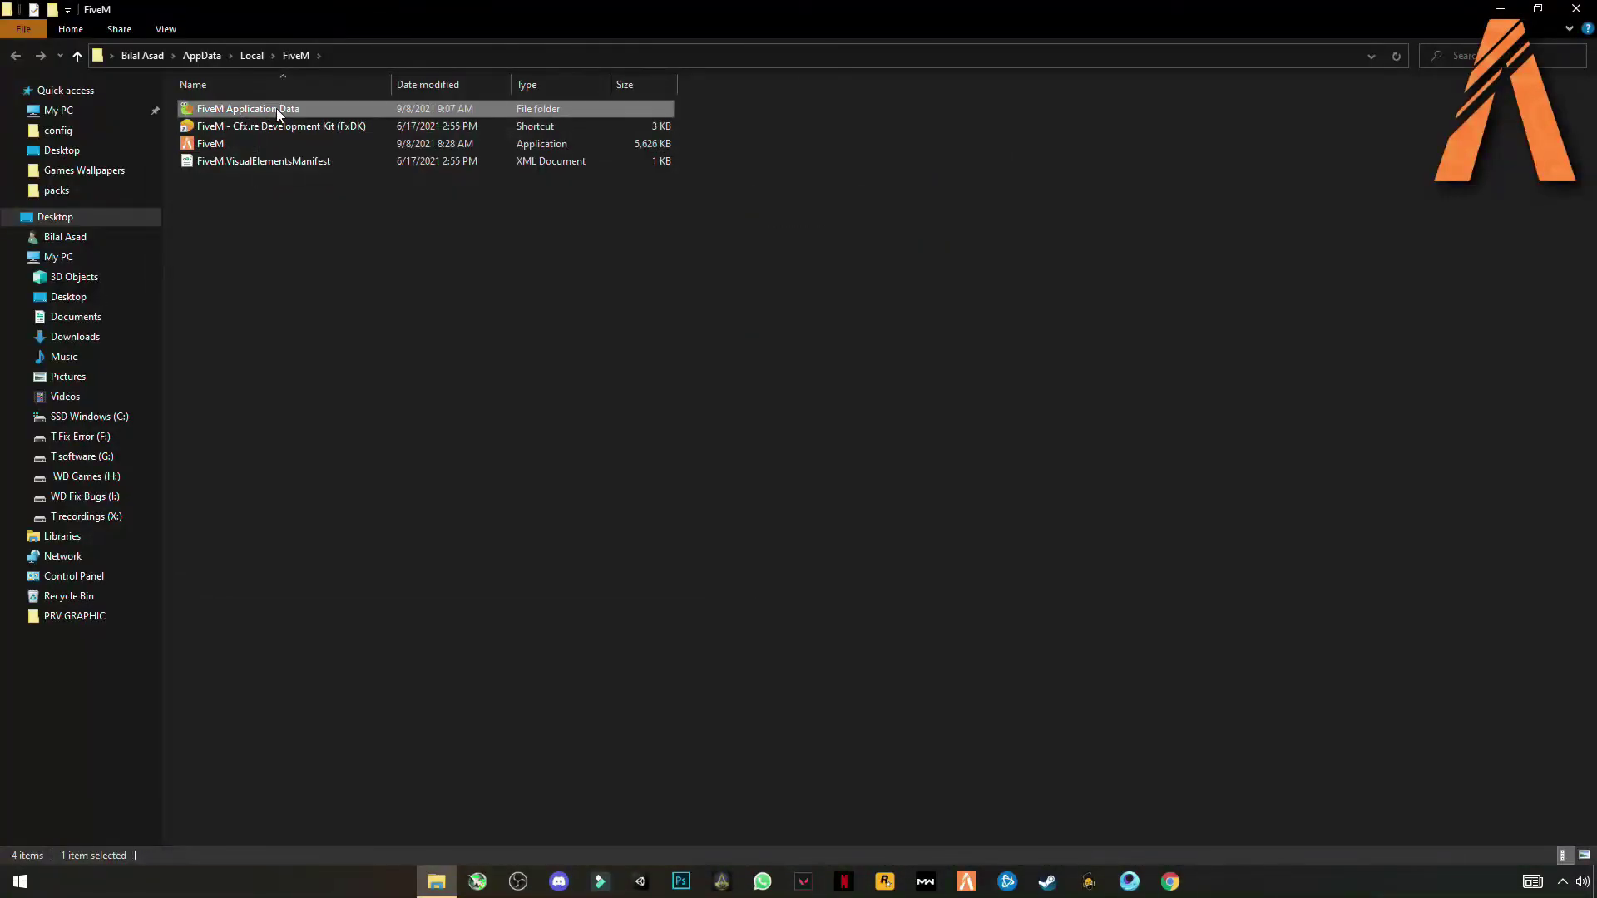
right_click(931, 316)
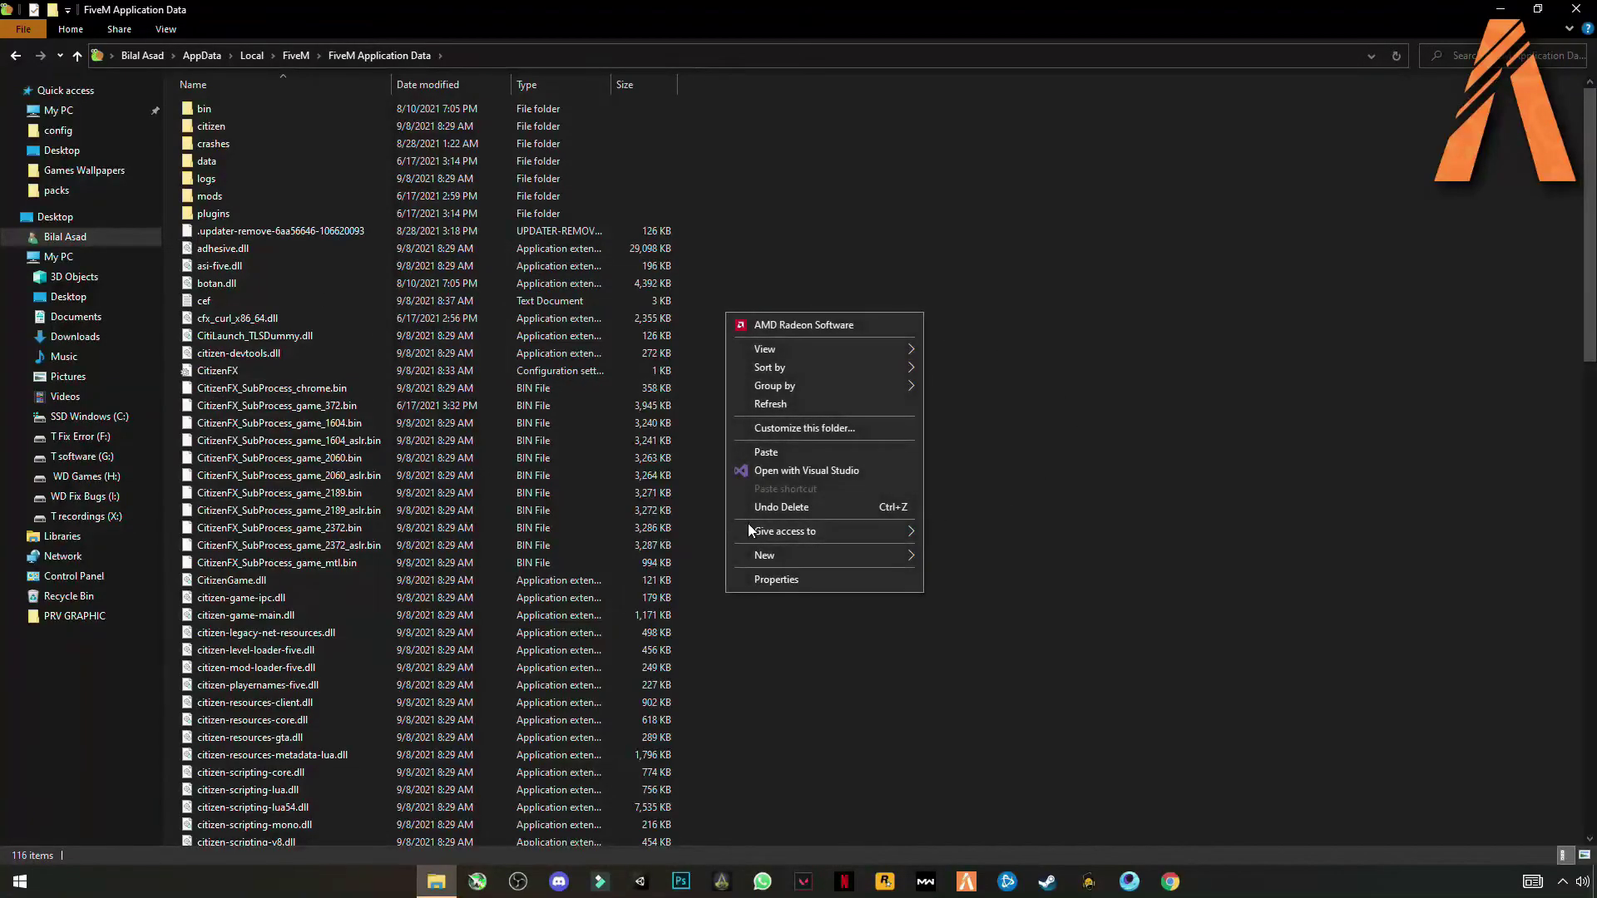
left_click(780, 454)
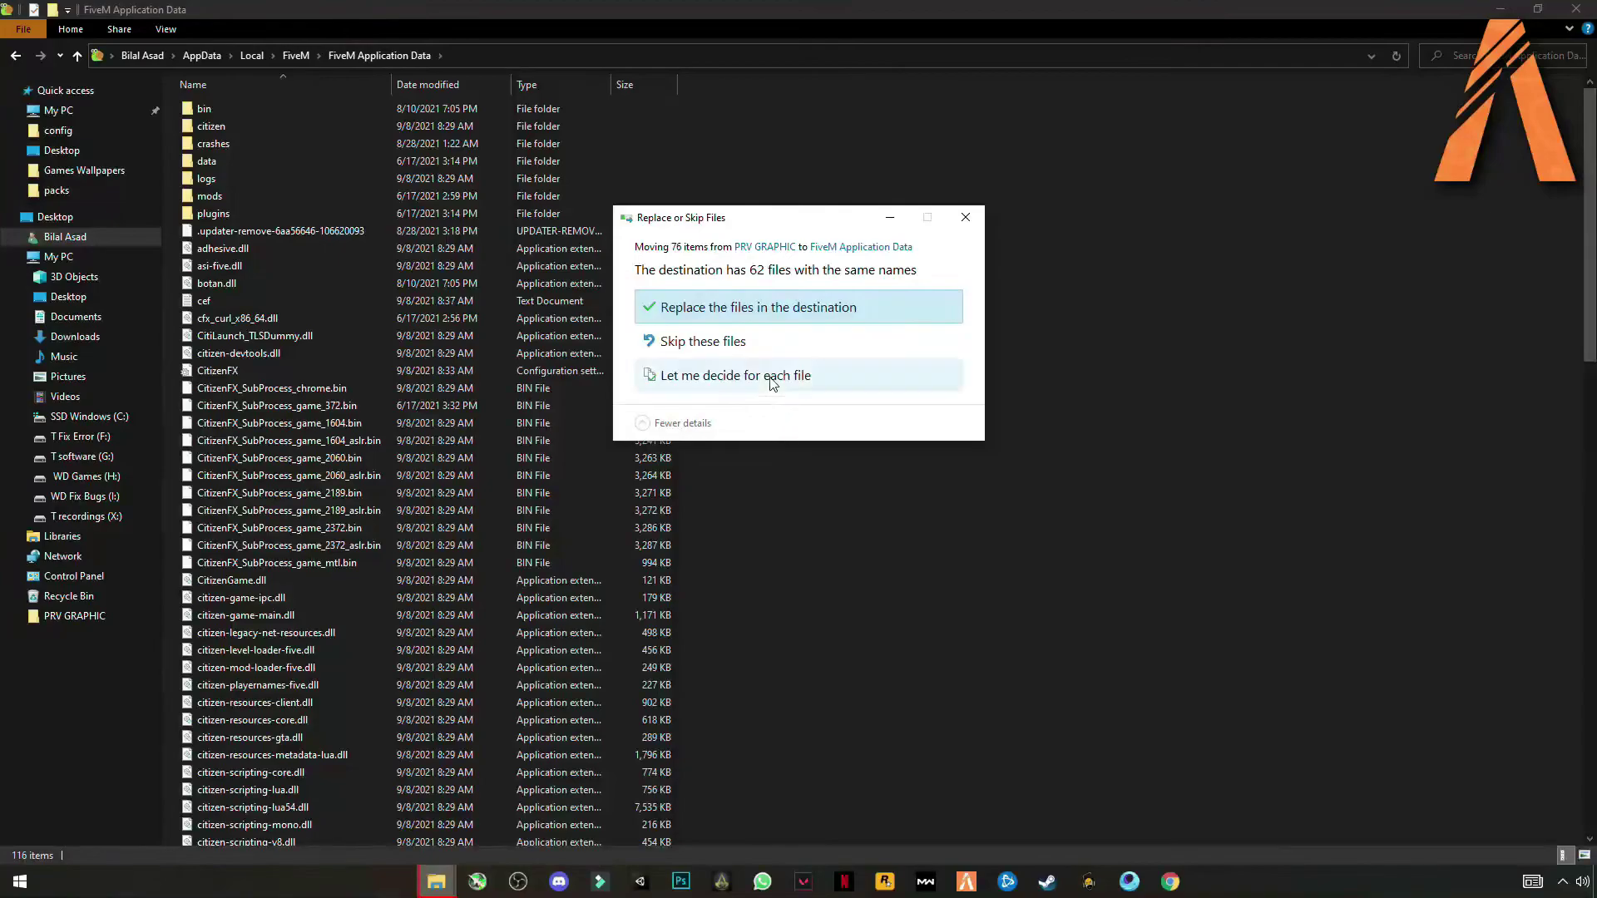
left_click(720, 310)
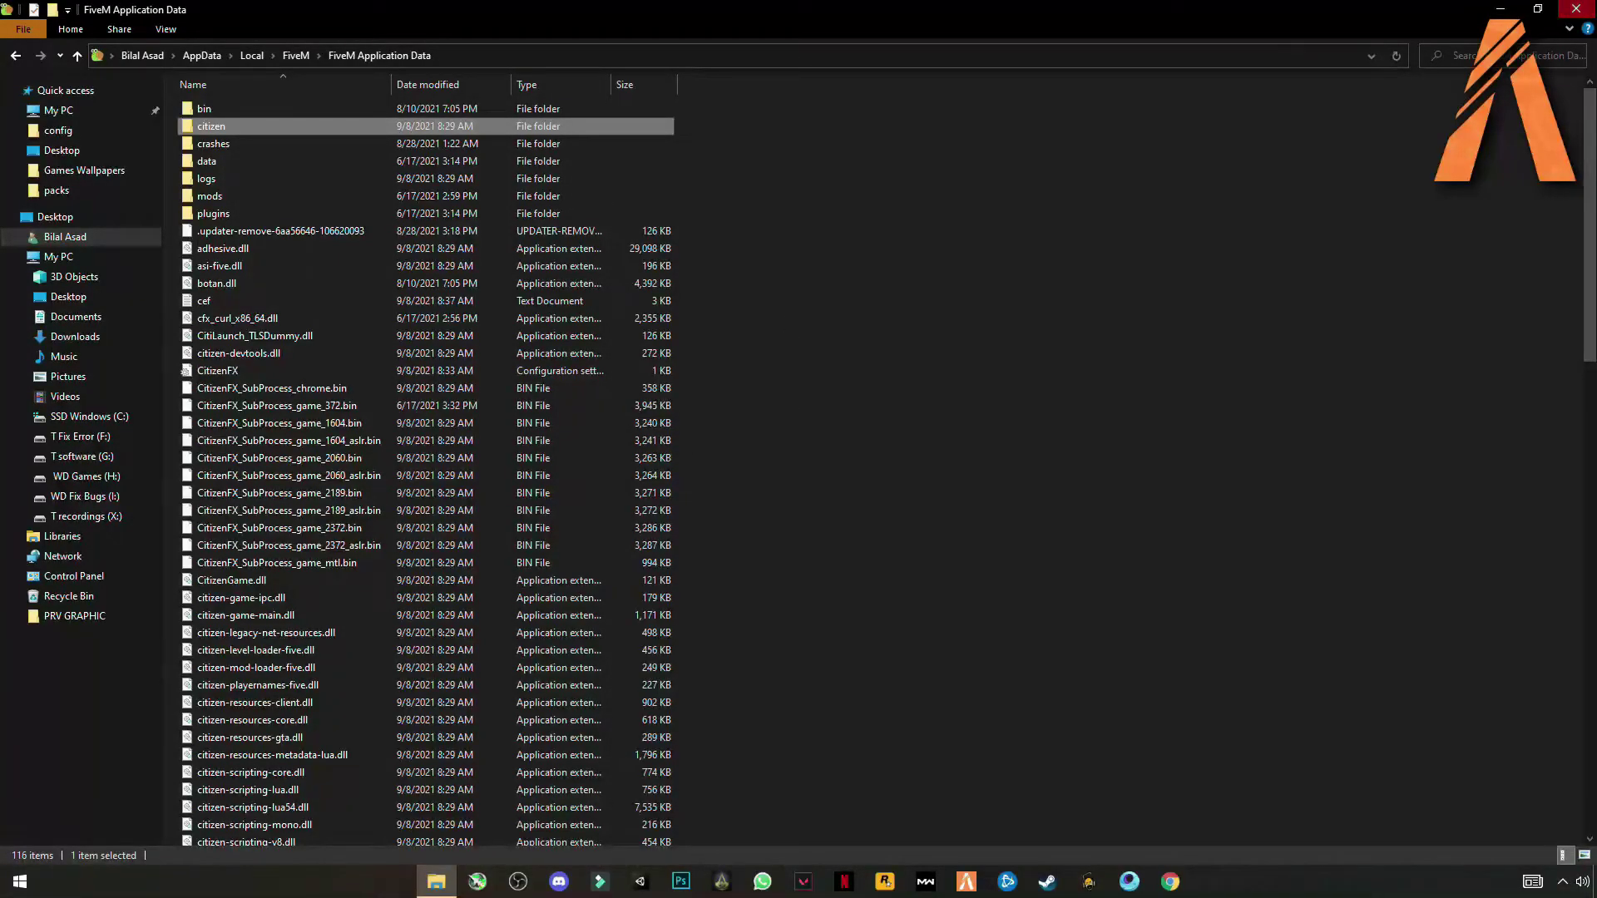
left_click(1589, 886)
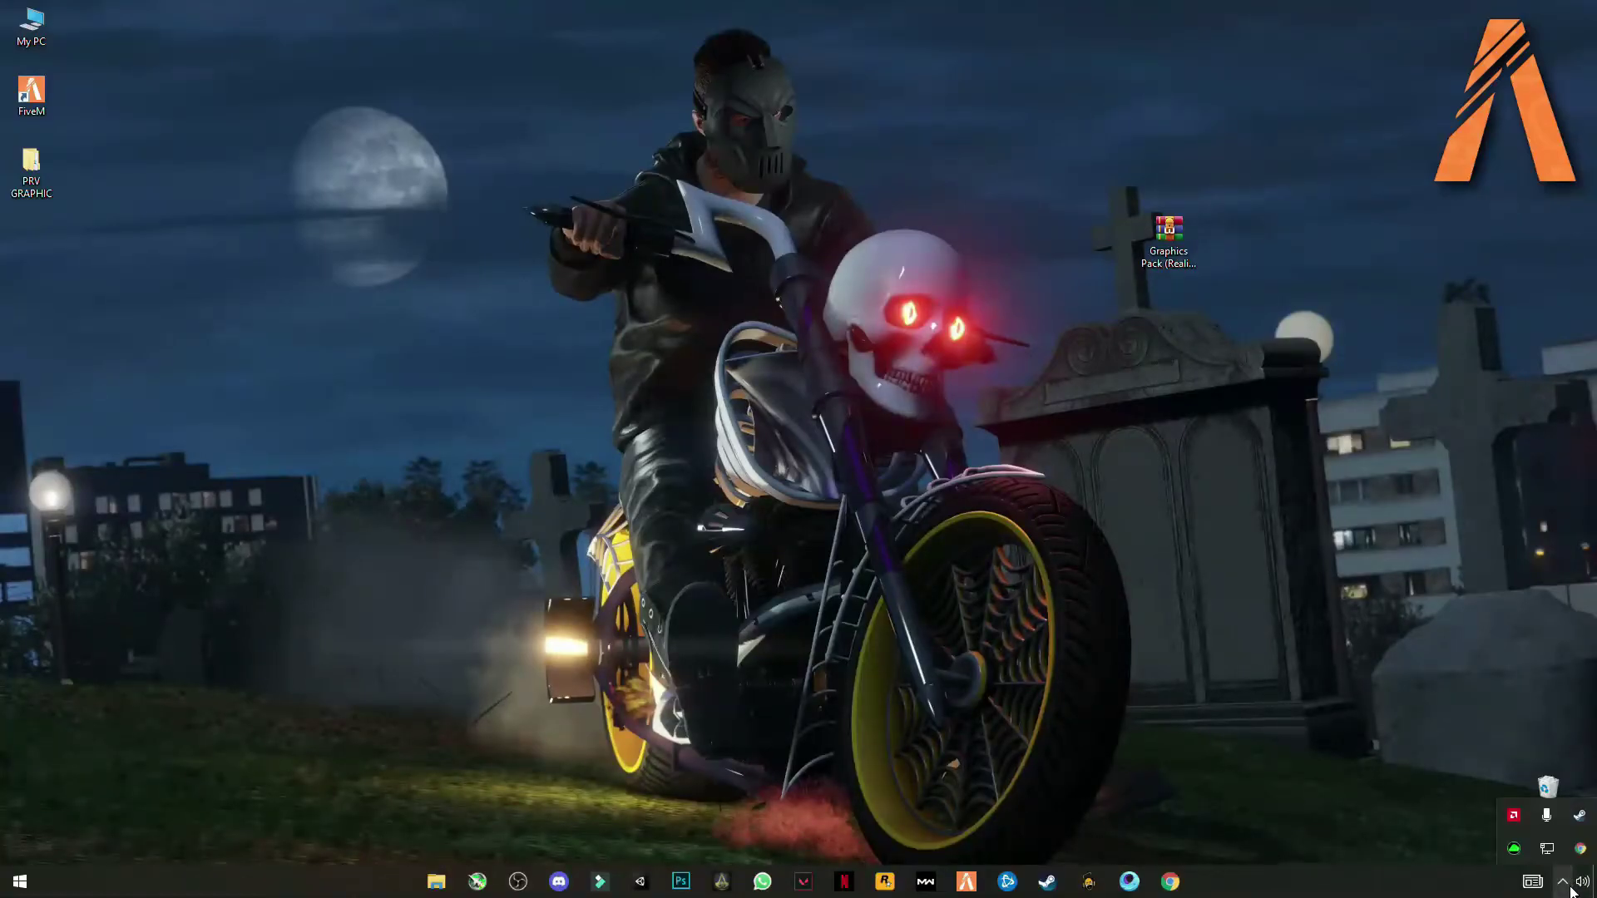
Go from Start through Settings and System to the Power & sleep page
left_click(20, 881)
left_click(22, 820)
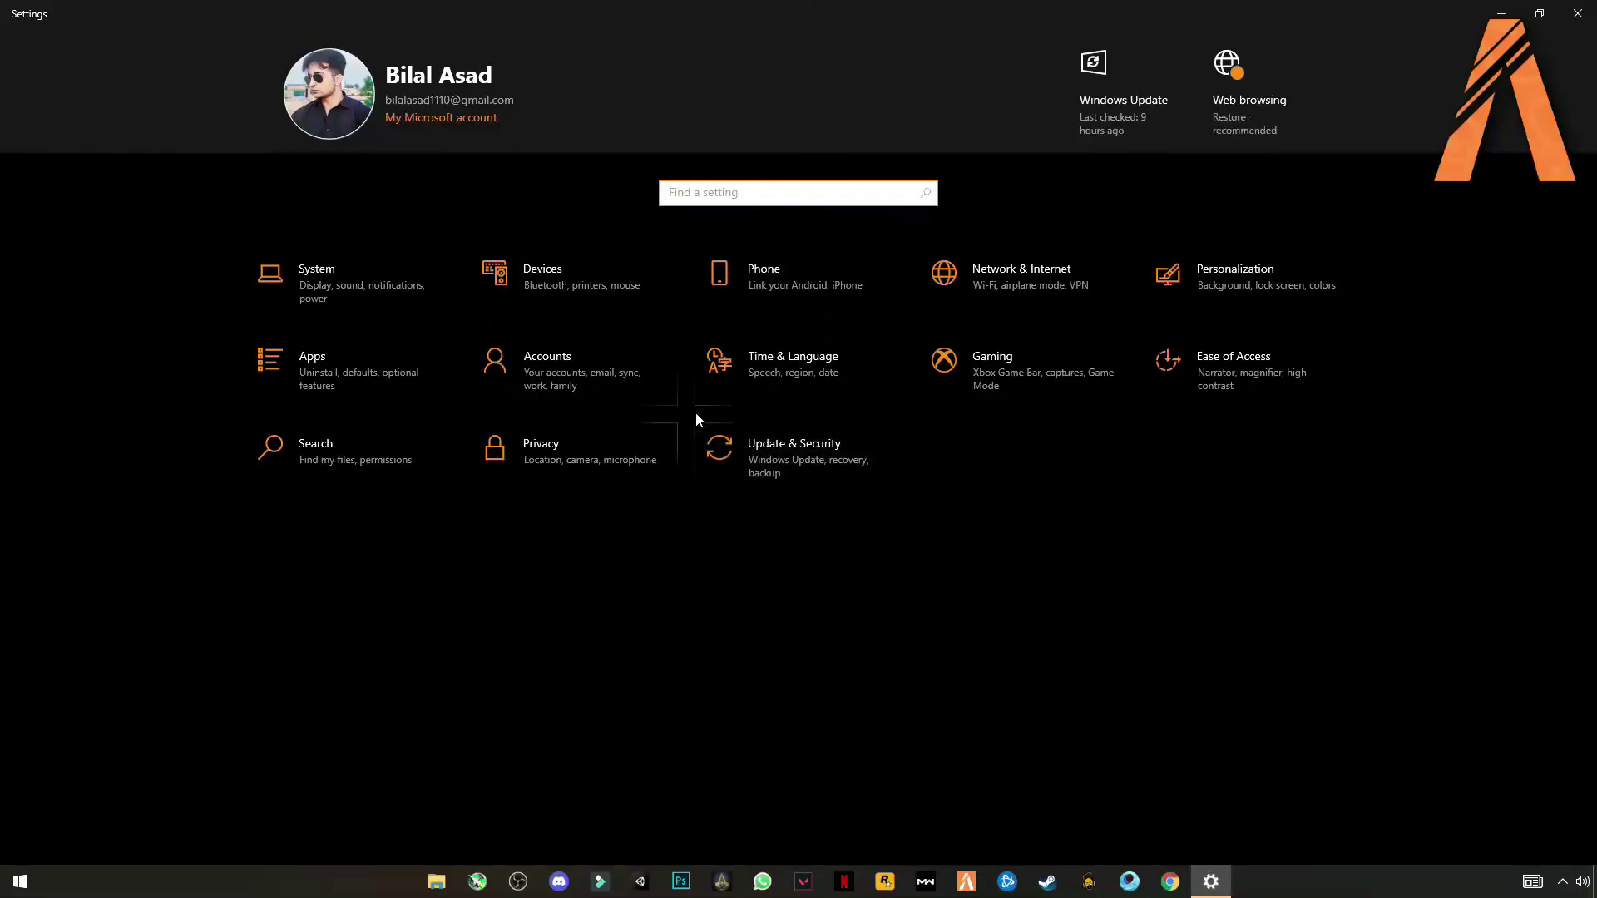
left_click(320, 292)
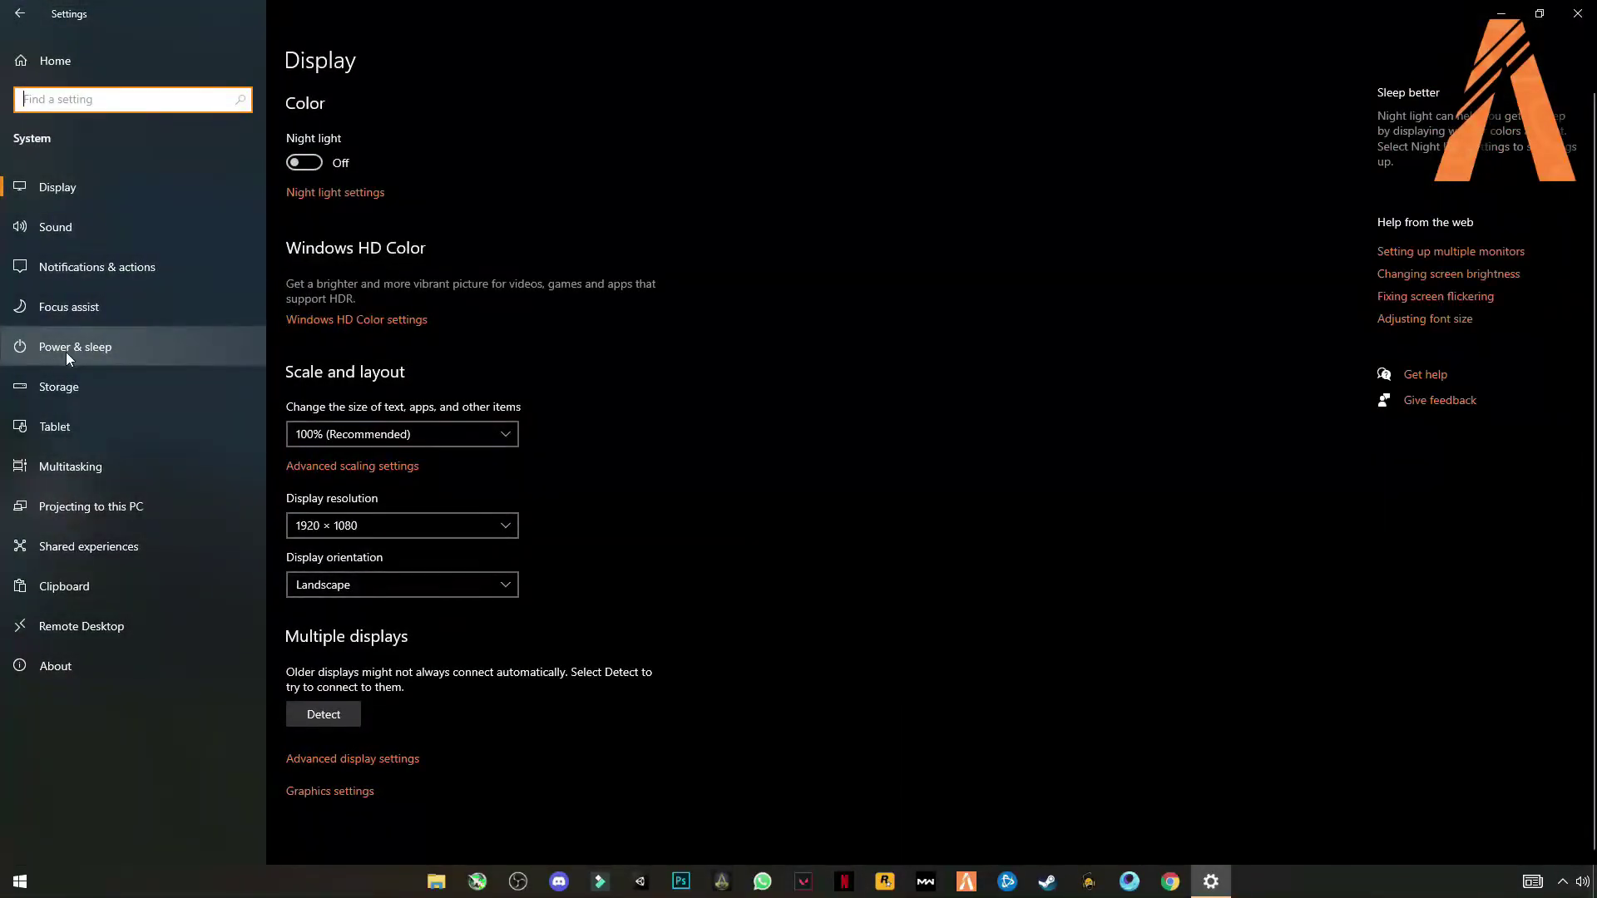
left_click(66, 351)
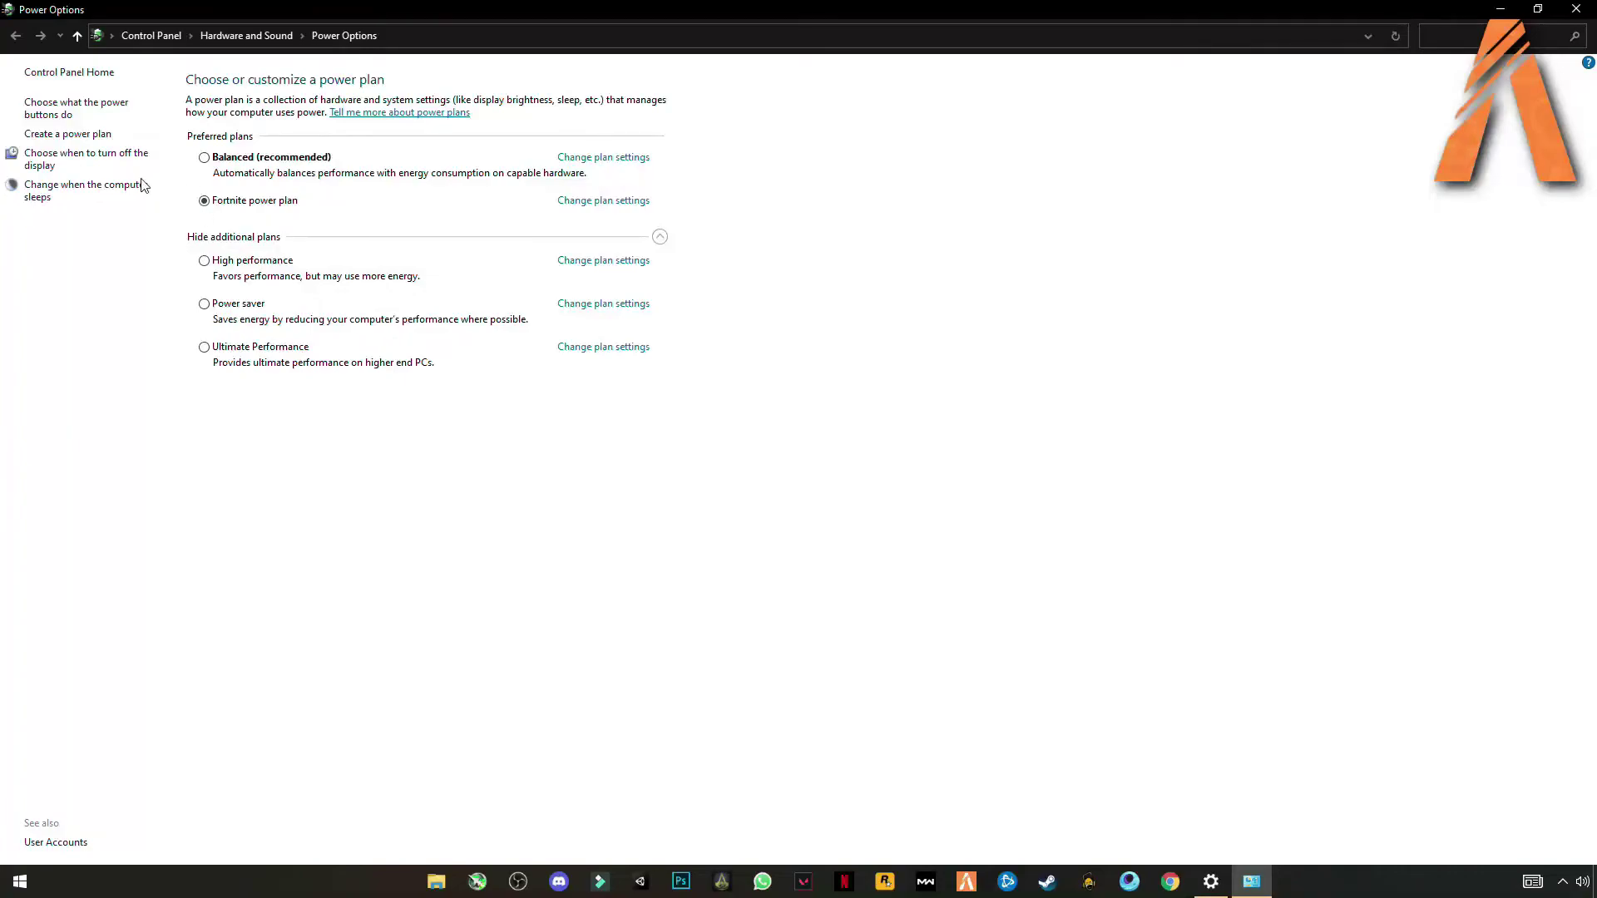
Start a new power plan named fivem based on High performance
left_click(54, 138)
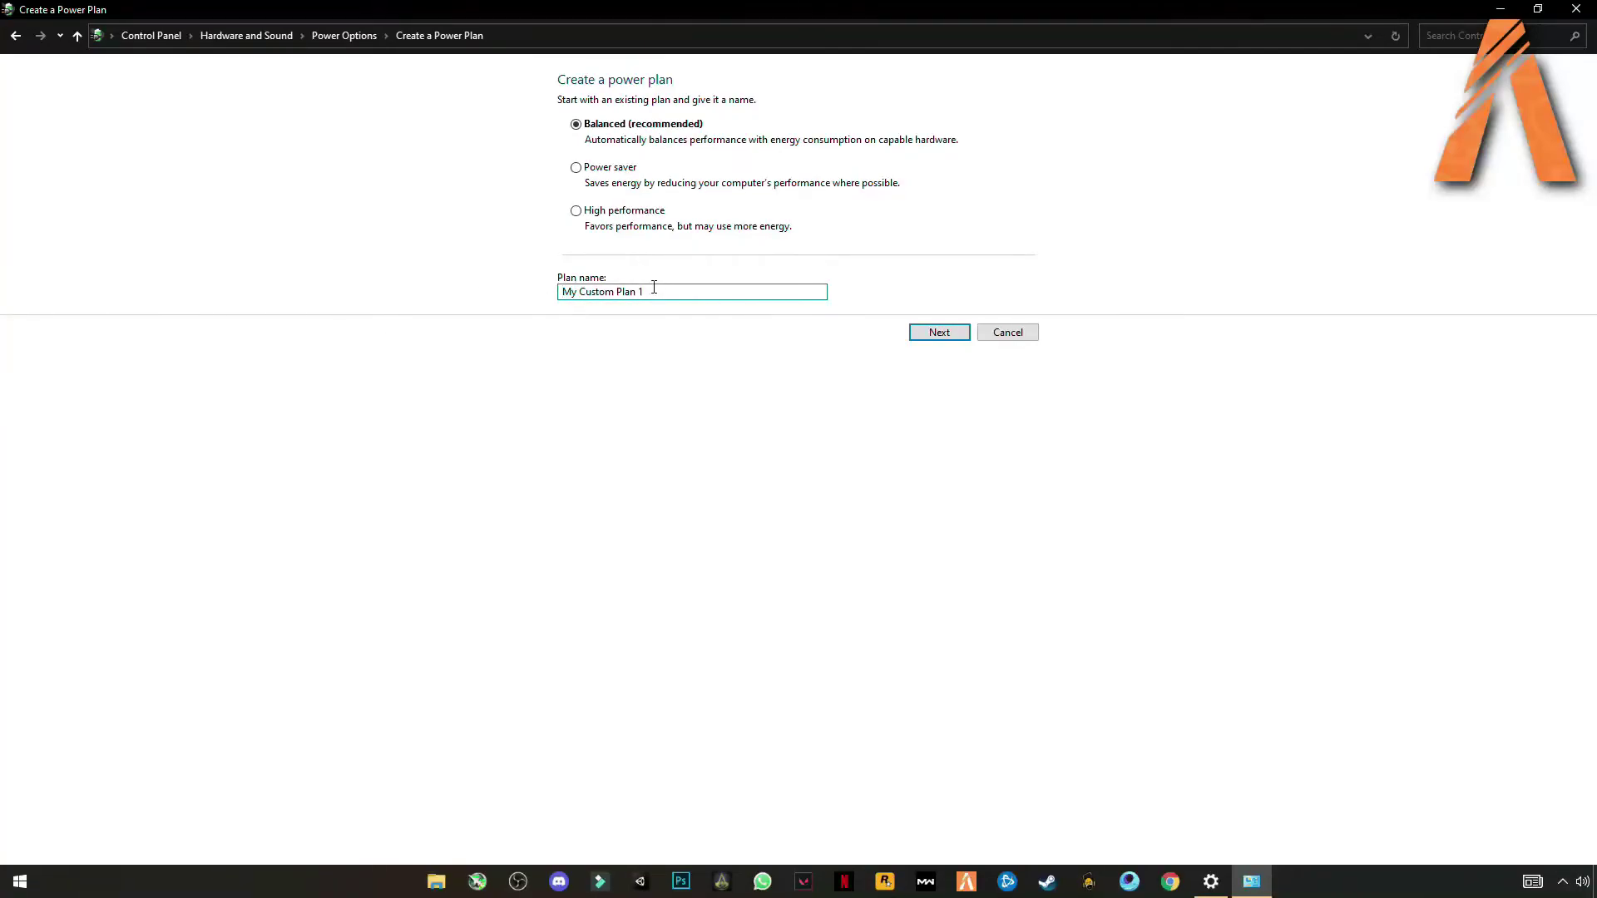
left_click_drag(652, 292, 464, 319)
type("fivem")
left_click(576, 211)
left_click(950, 330)
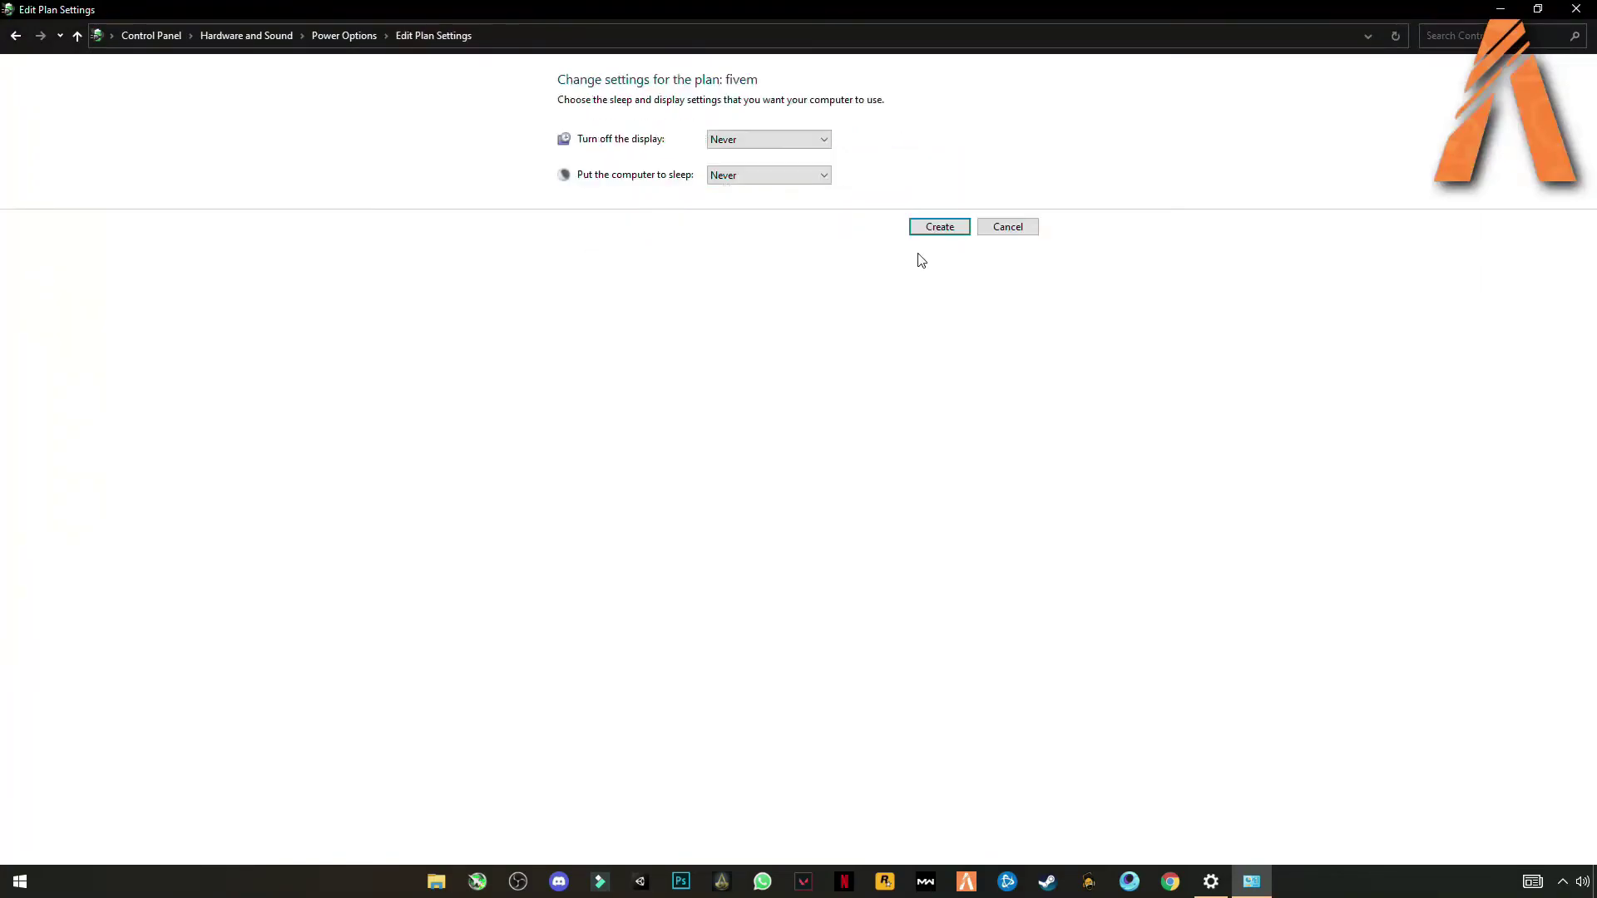
Set display off and sleep to Never, create the fivem plan, and close Power Options
left_click(775, 140)
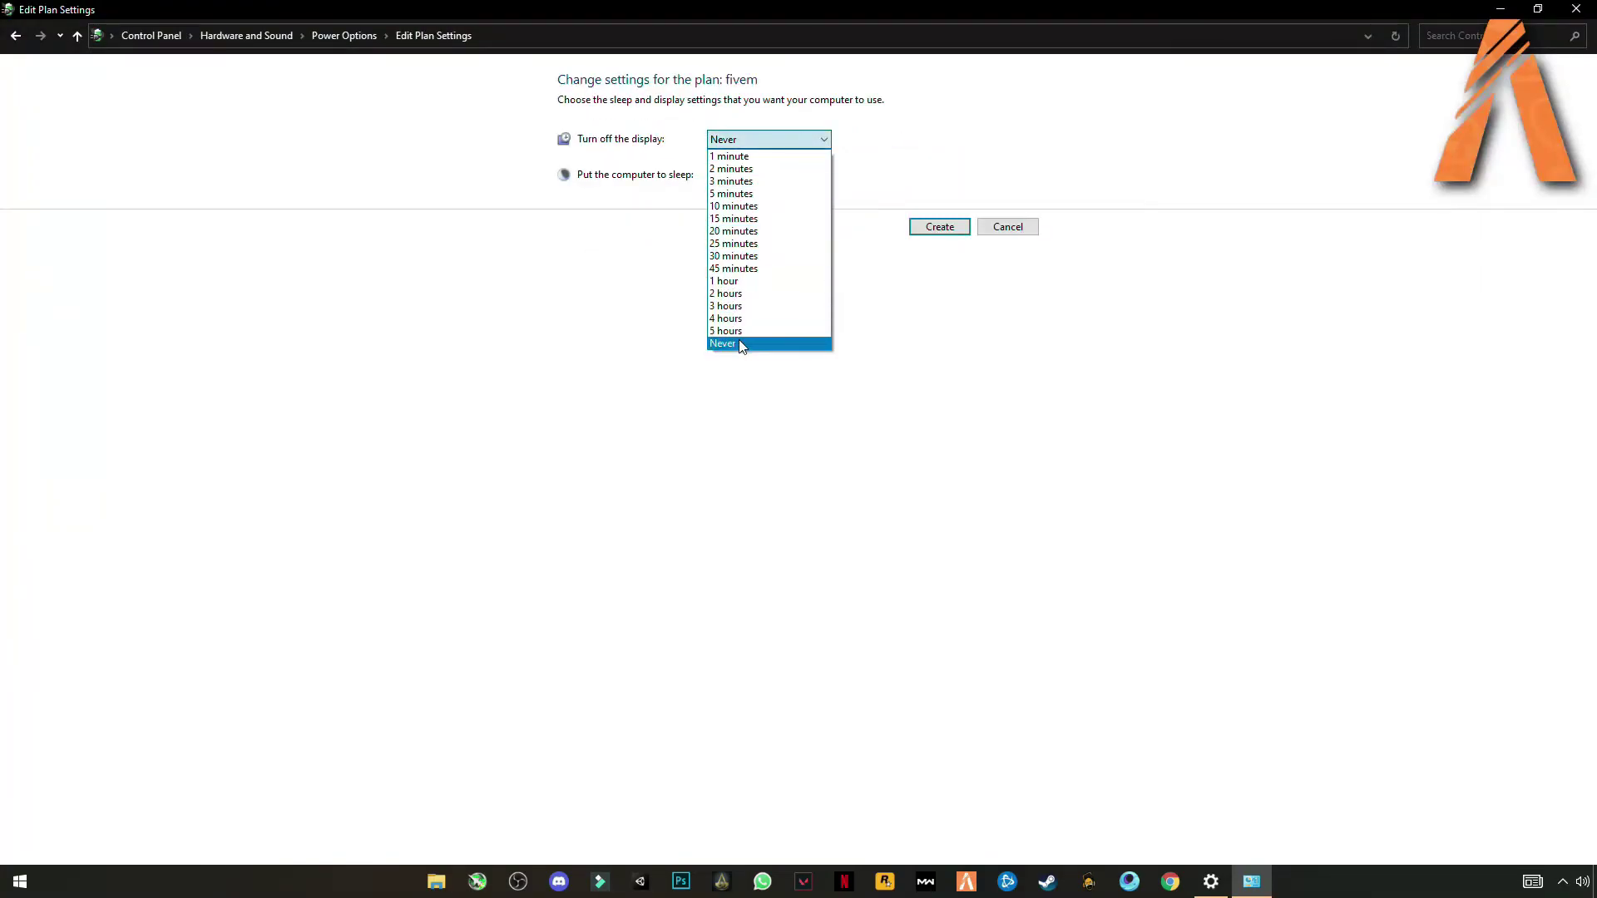
left_click(738, 340)
left_click(746, 178)
left_click(733, 385)
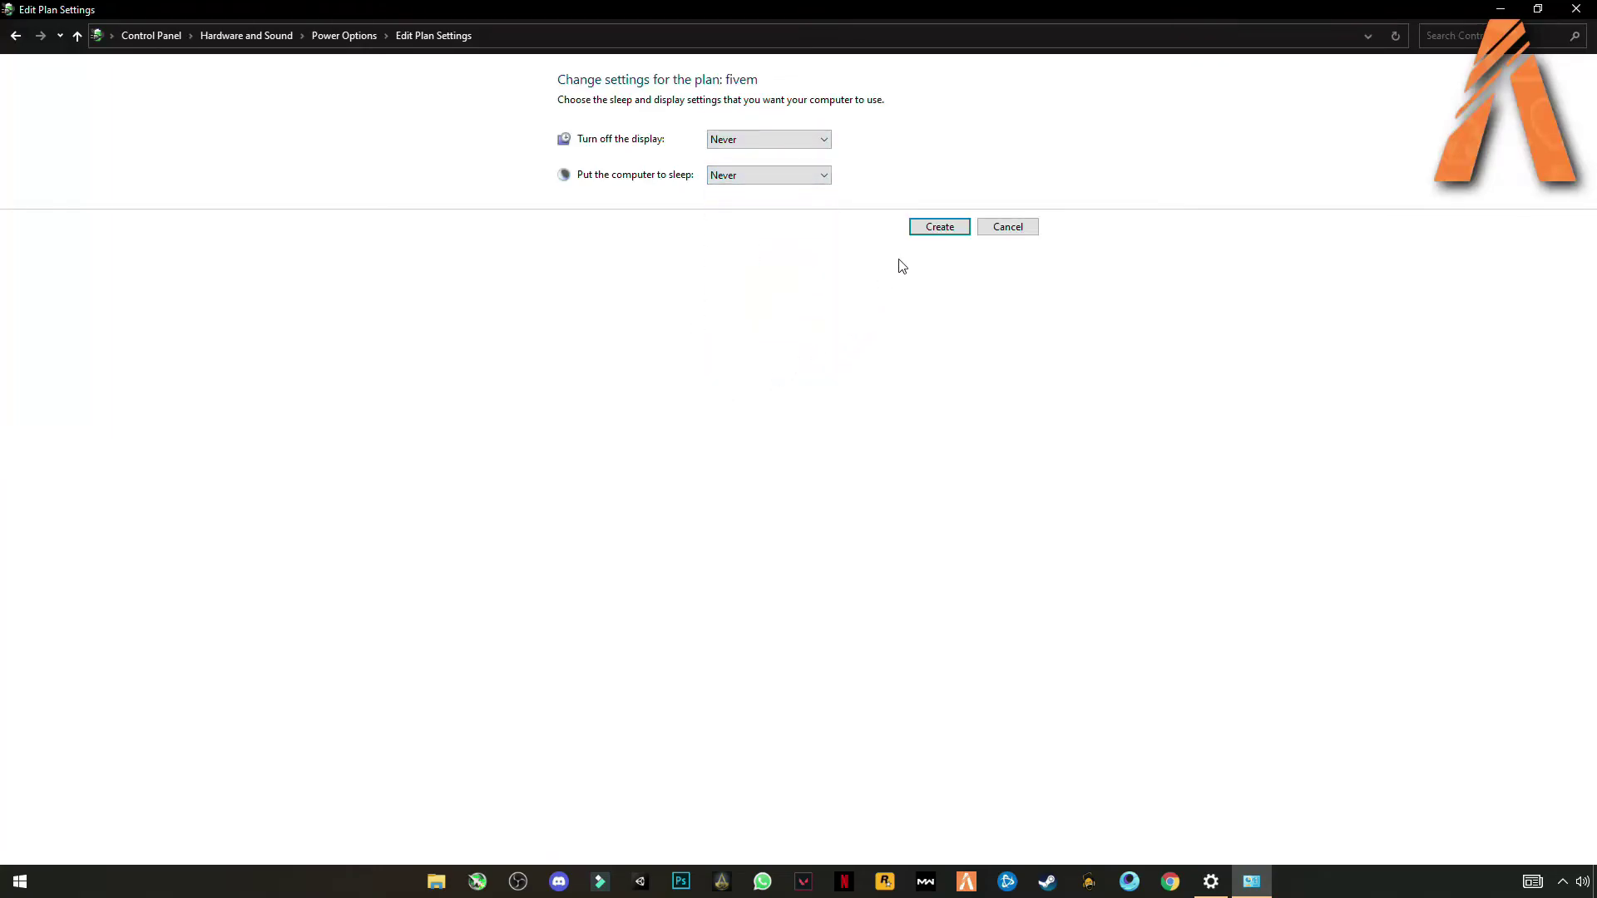
left_click(940, 228)
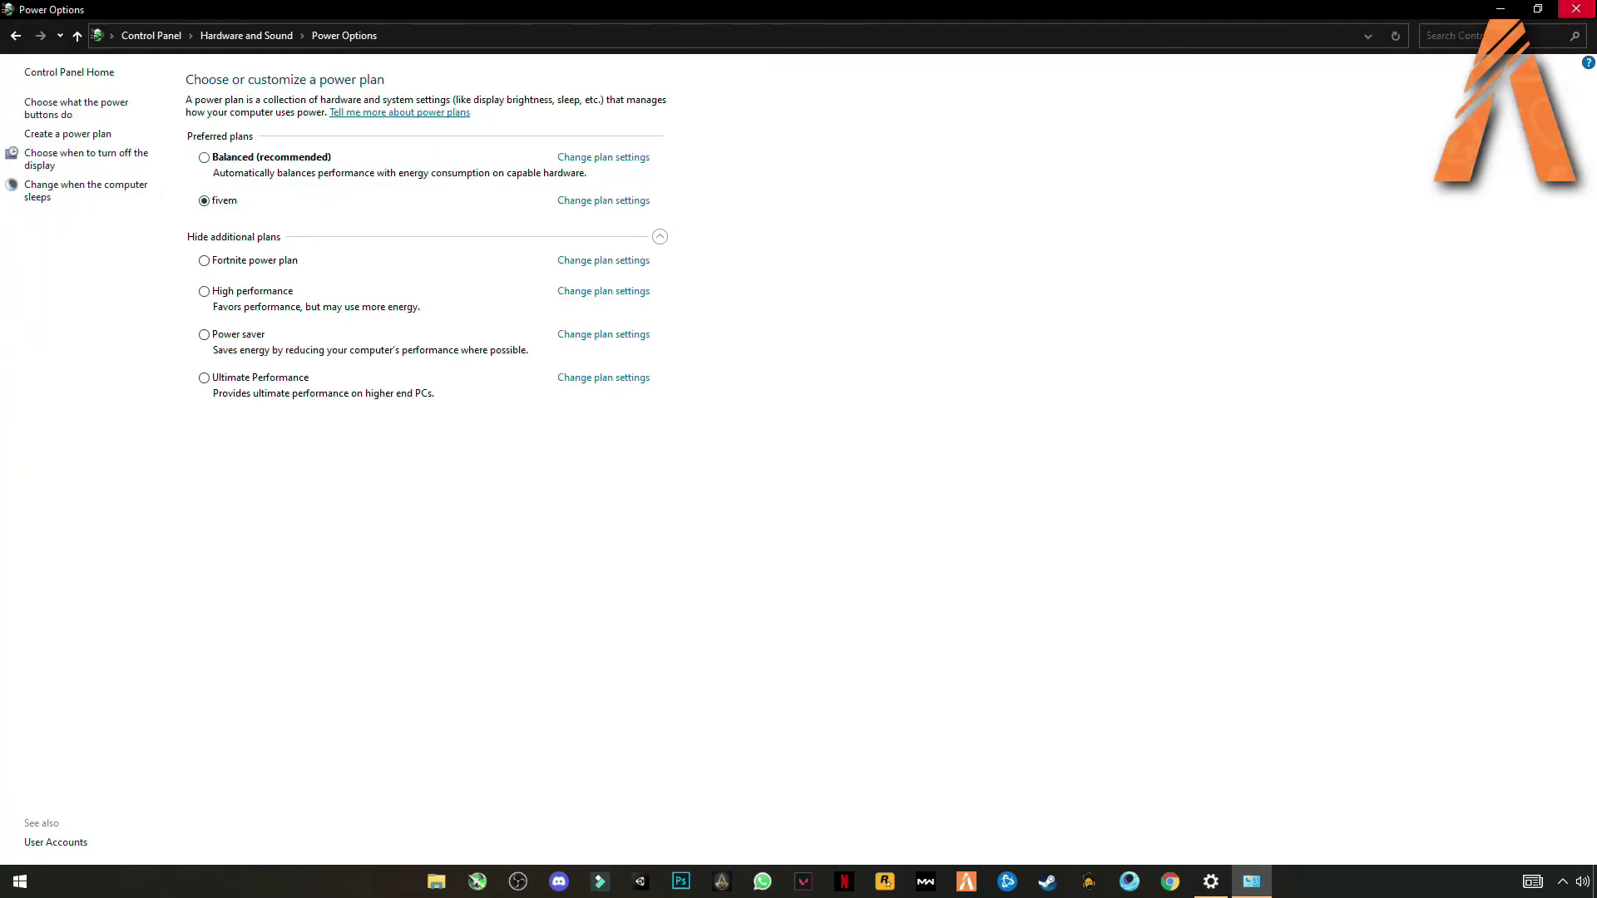
left_click(1575, 8)
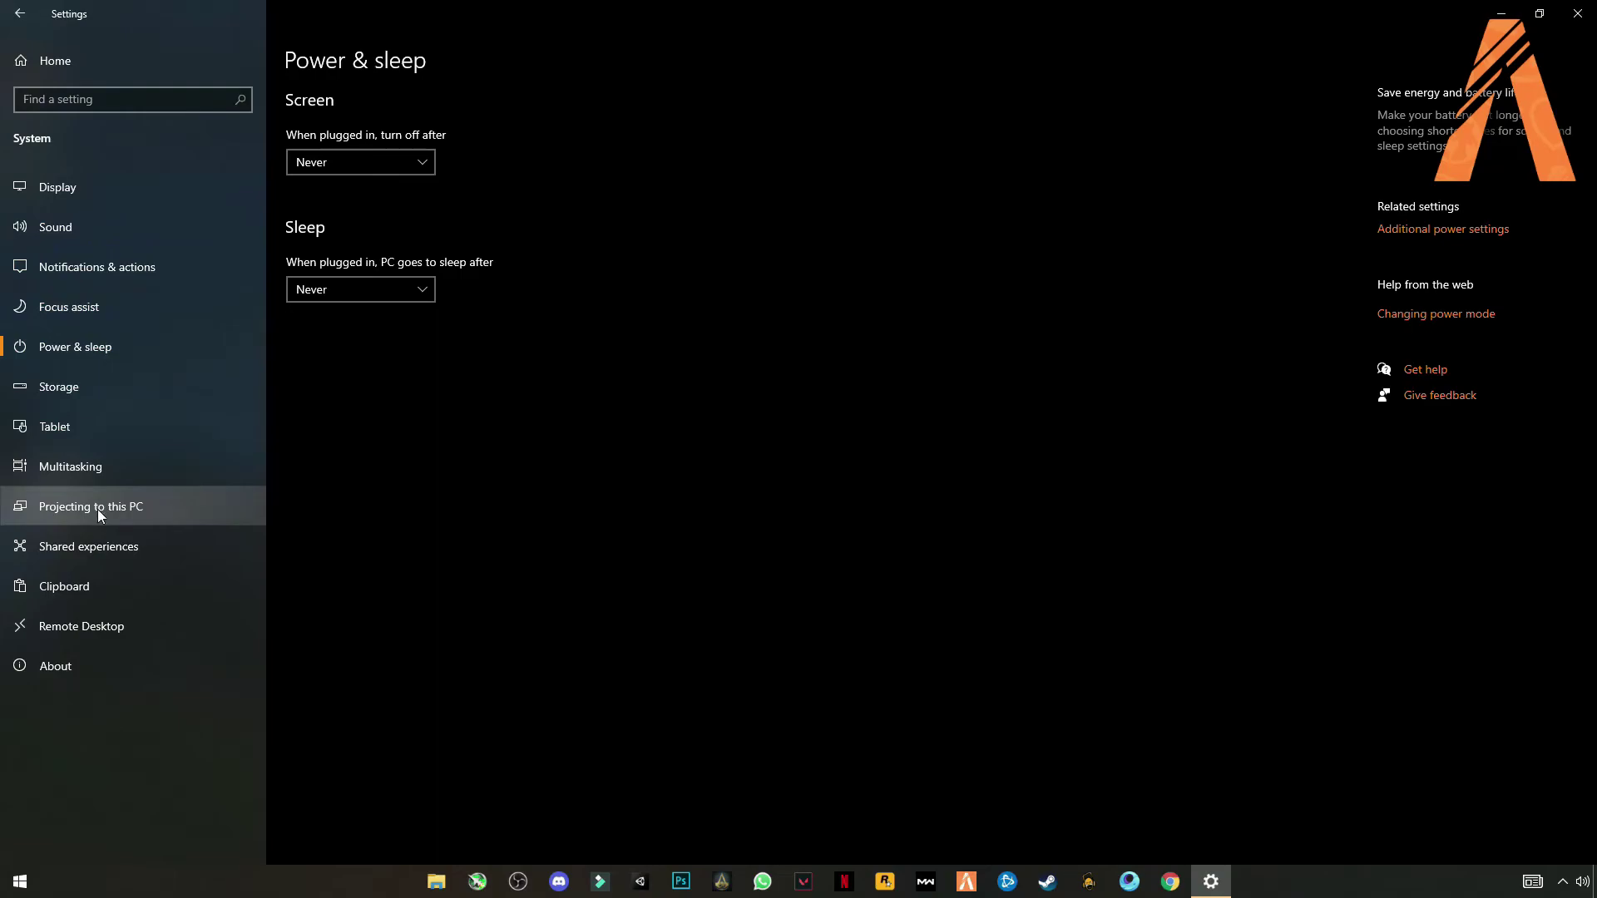
Review Notifications & actions with app notifications off, then close Settings
left_click(88, 267)
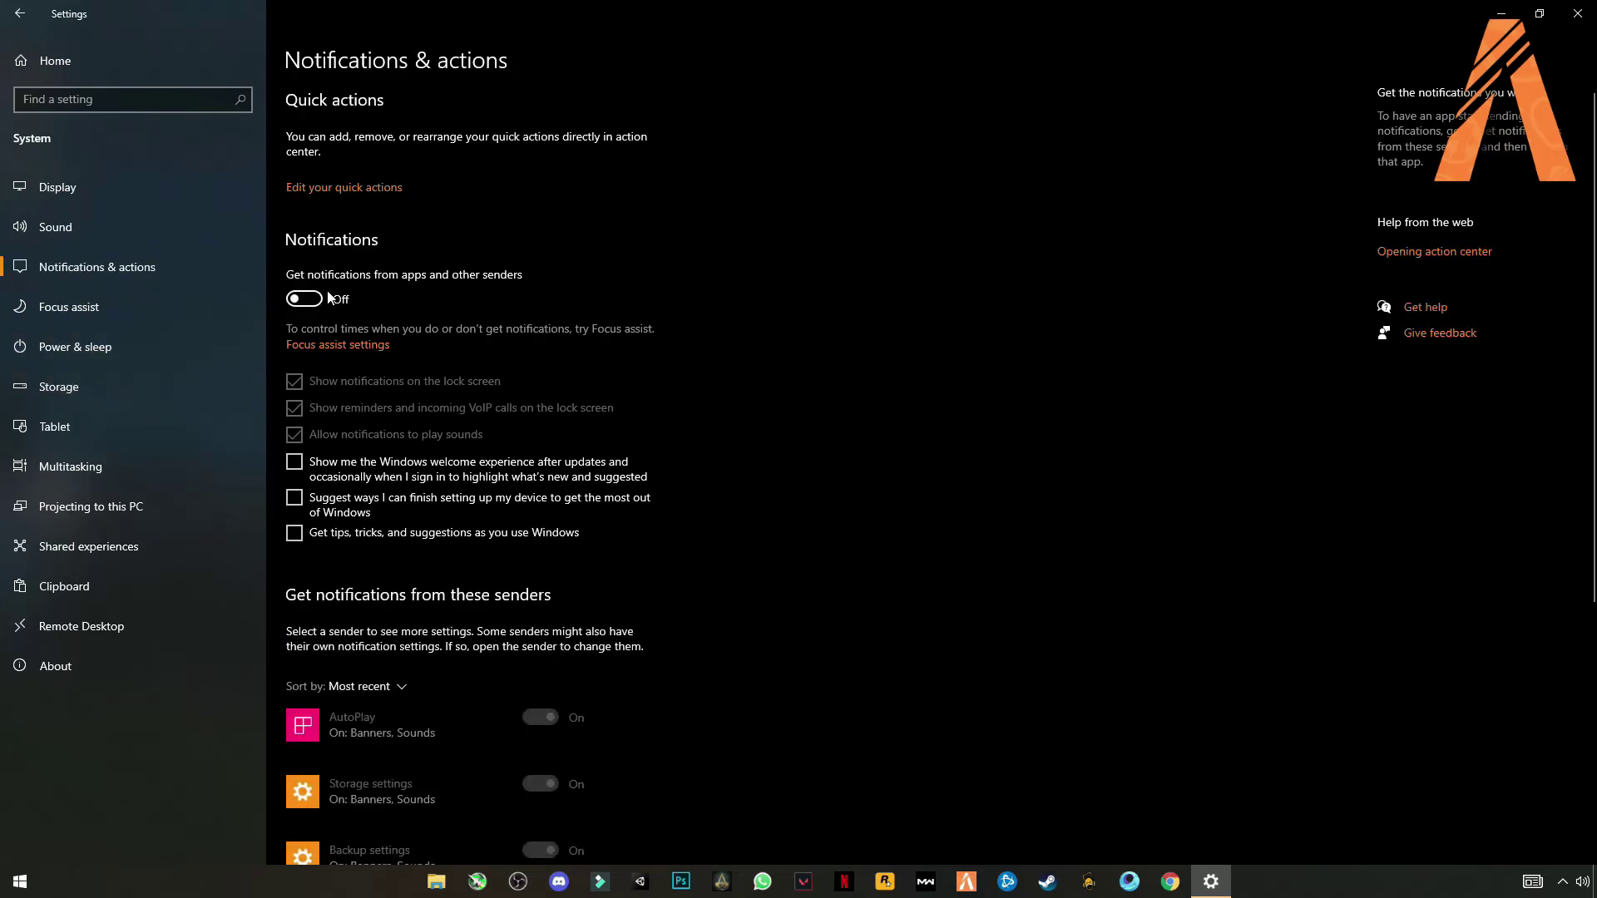
scroll(368, 360, "down", 5)
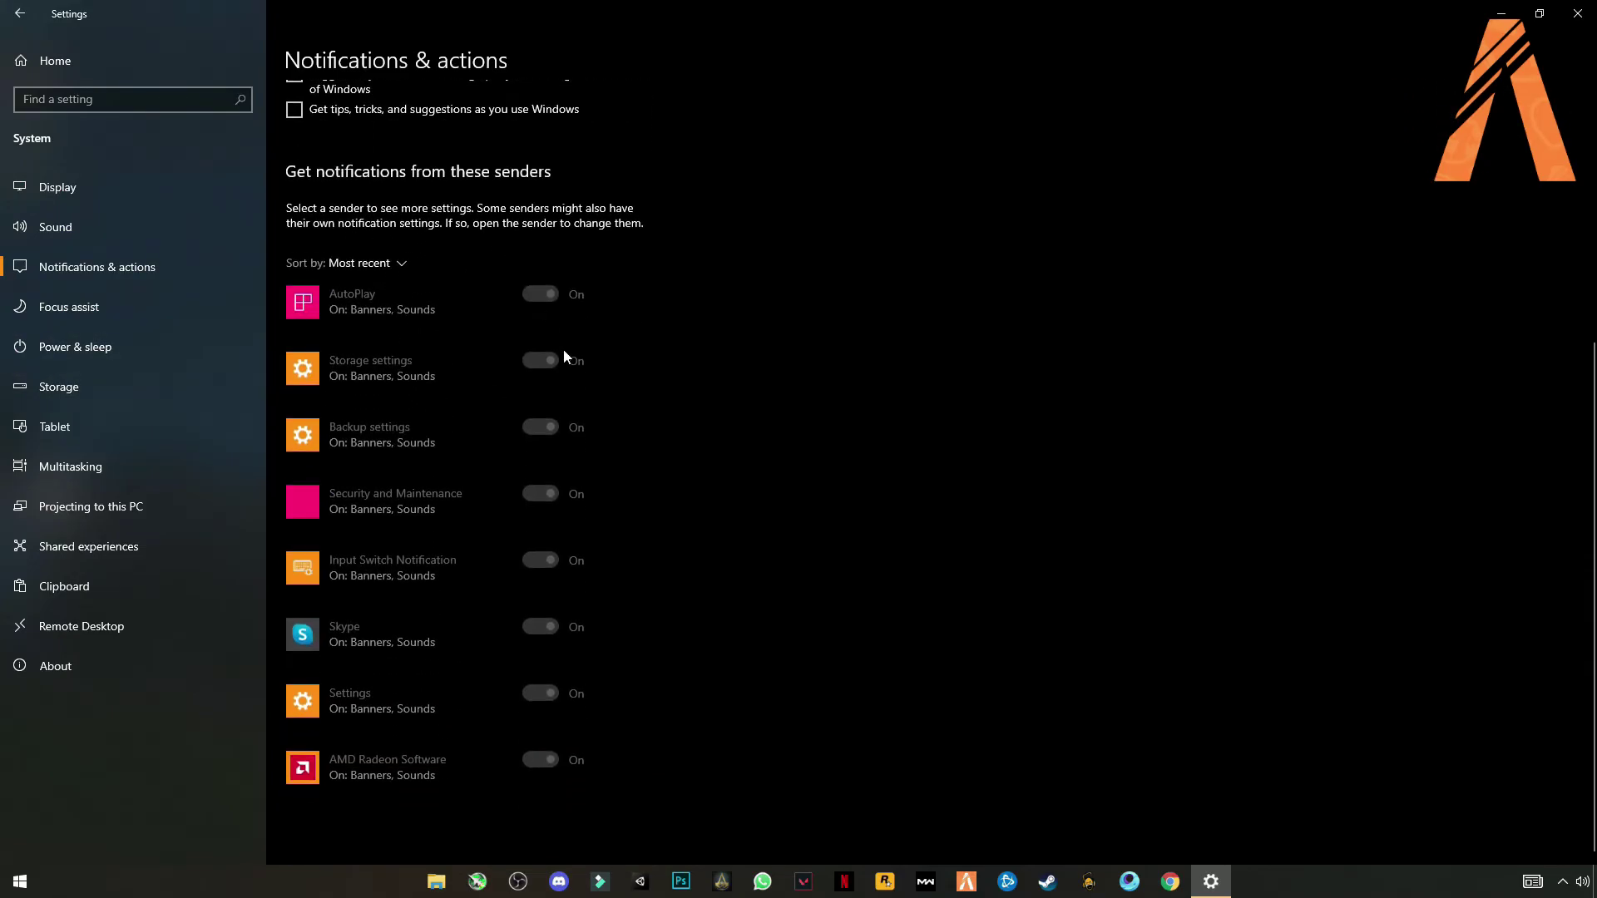
scroll(554, 426, "up", 5)
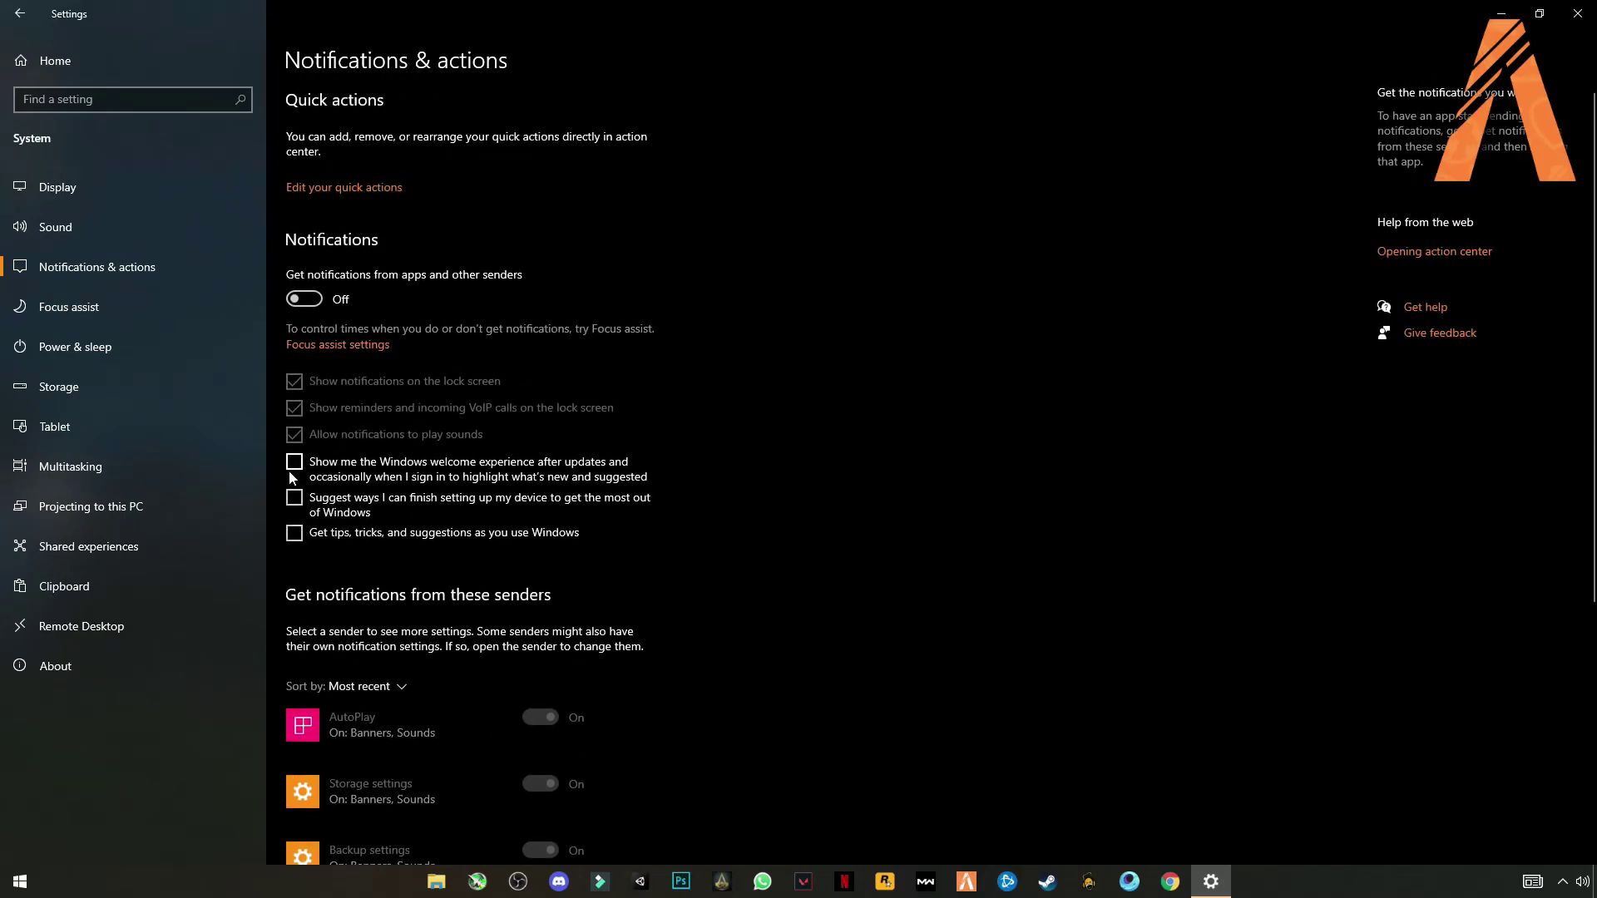
key("alt+F4")
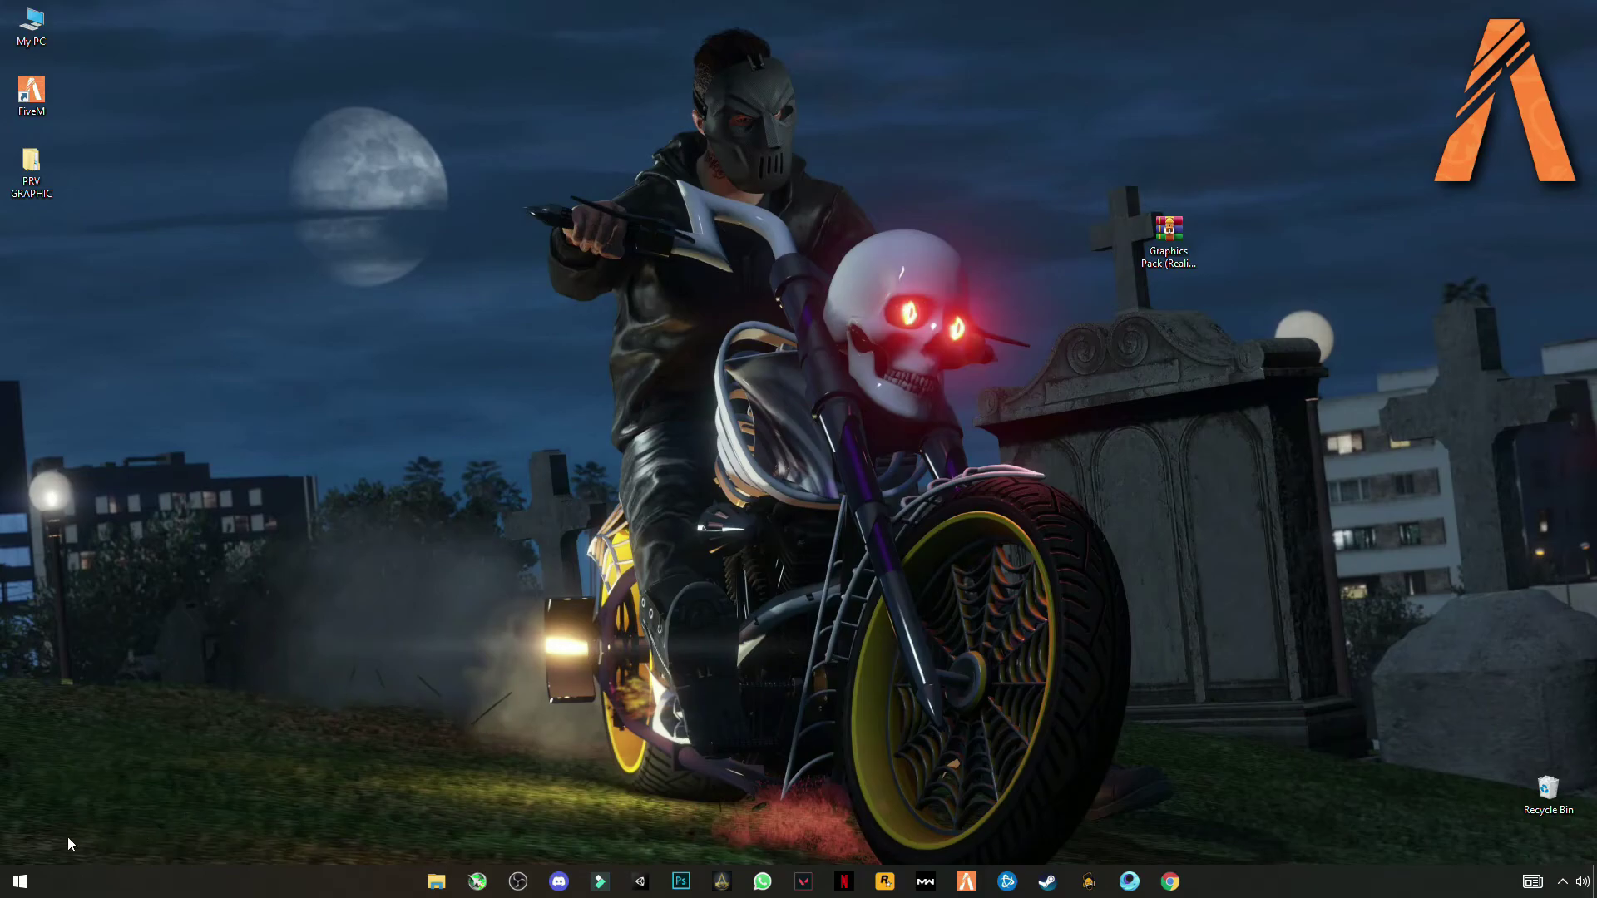
Launch Run from Start search and focus its prefilled %temp% entry
key("super")
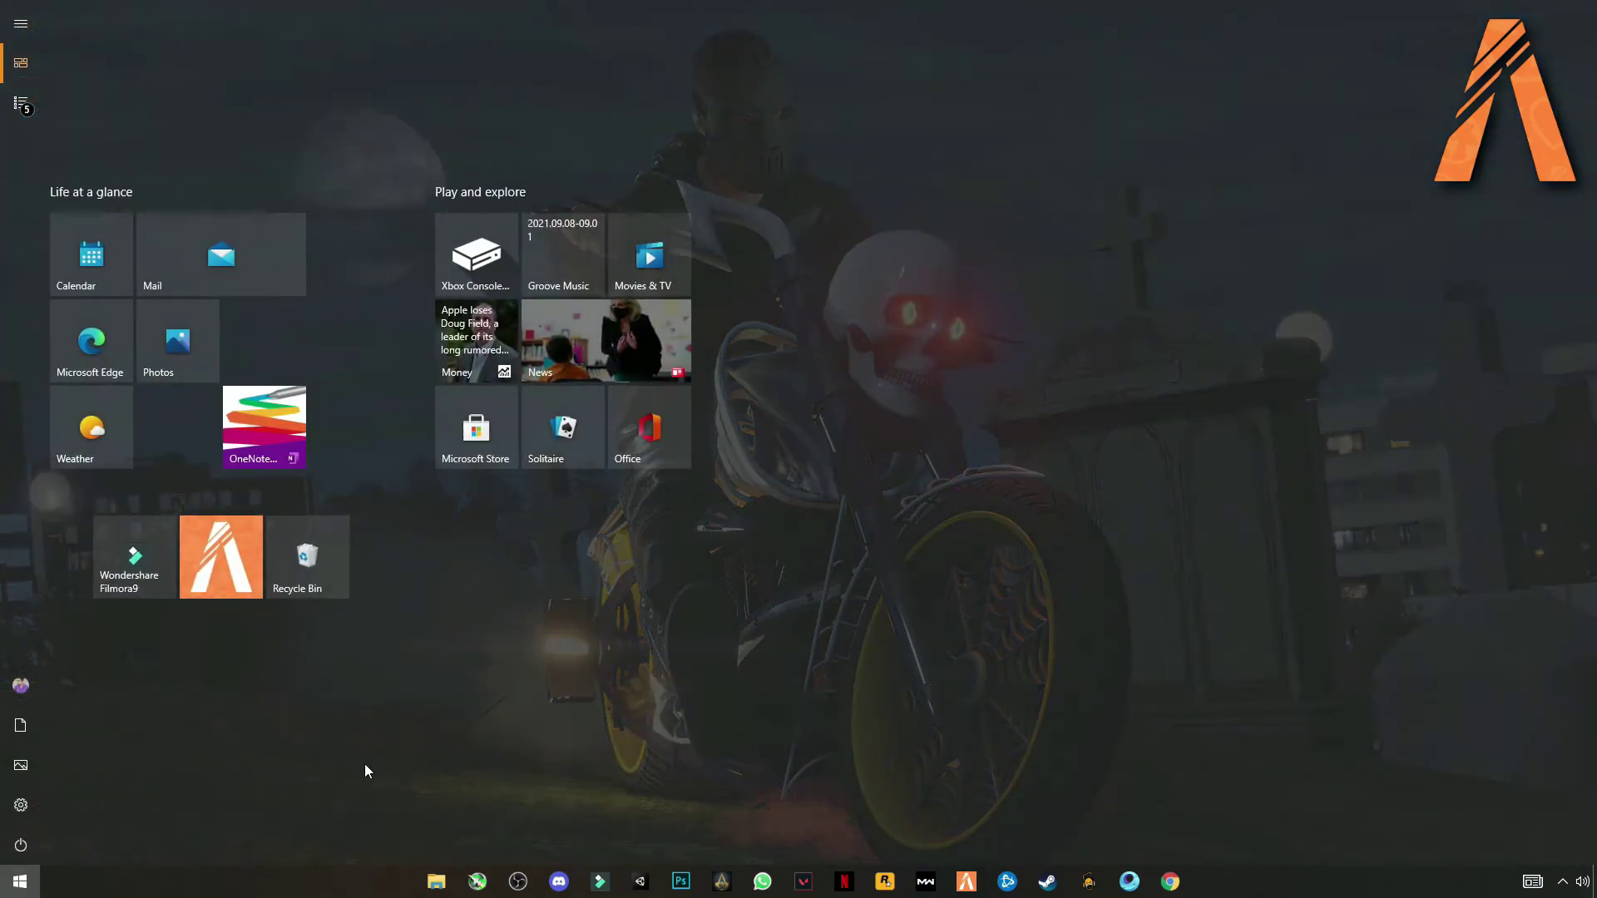
type("run")
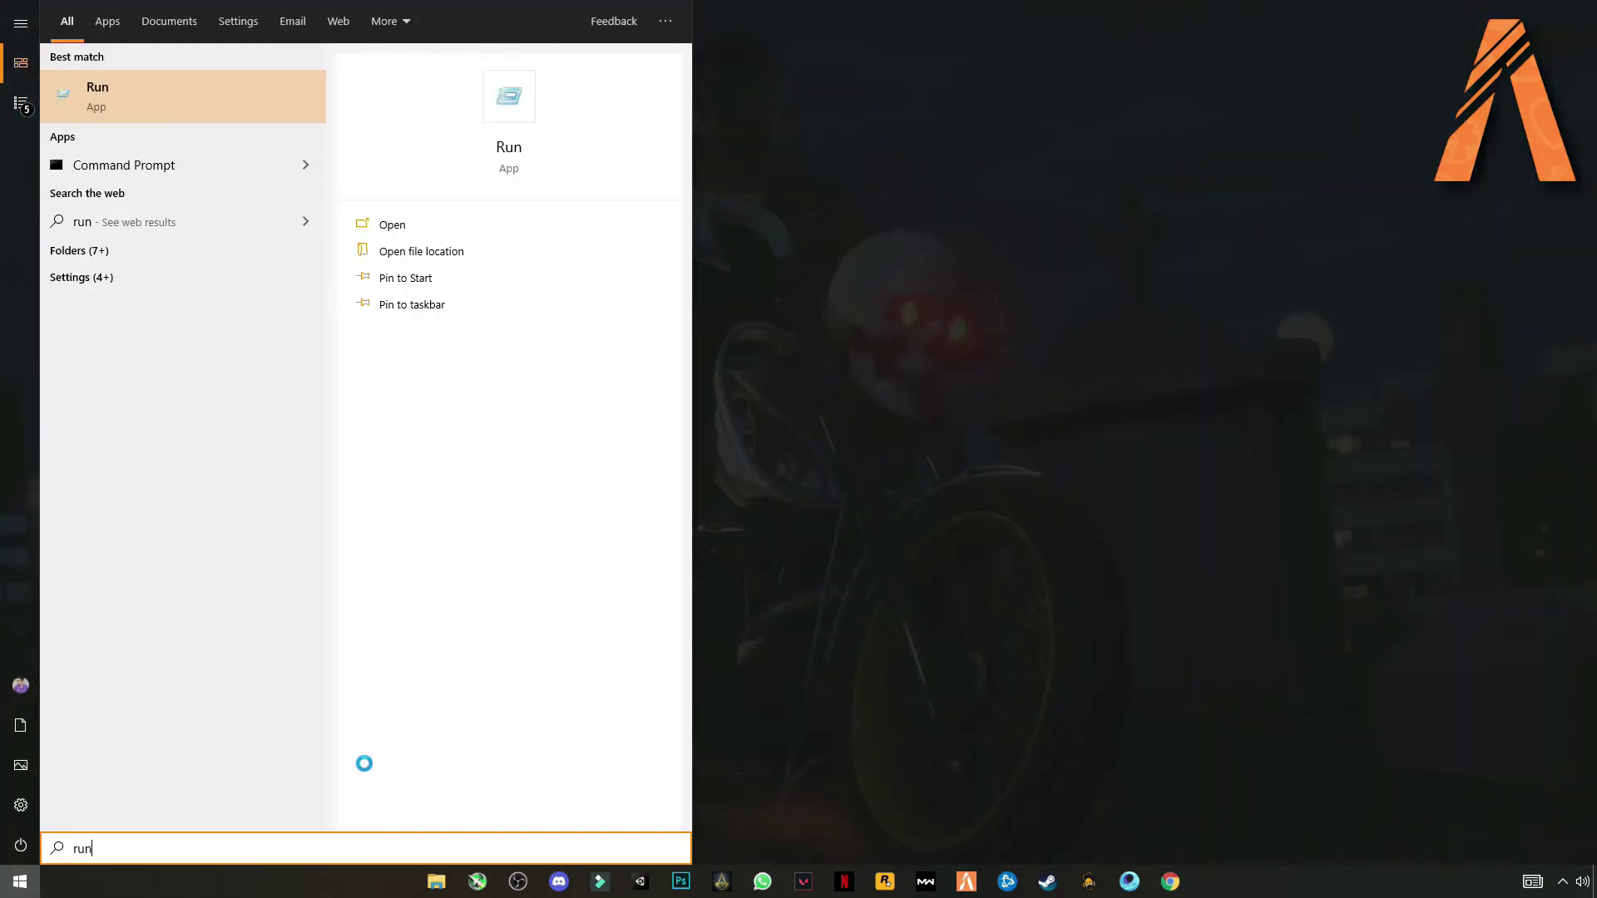
key("Return")
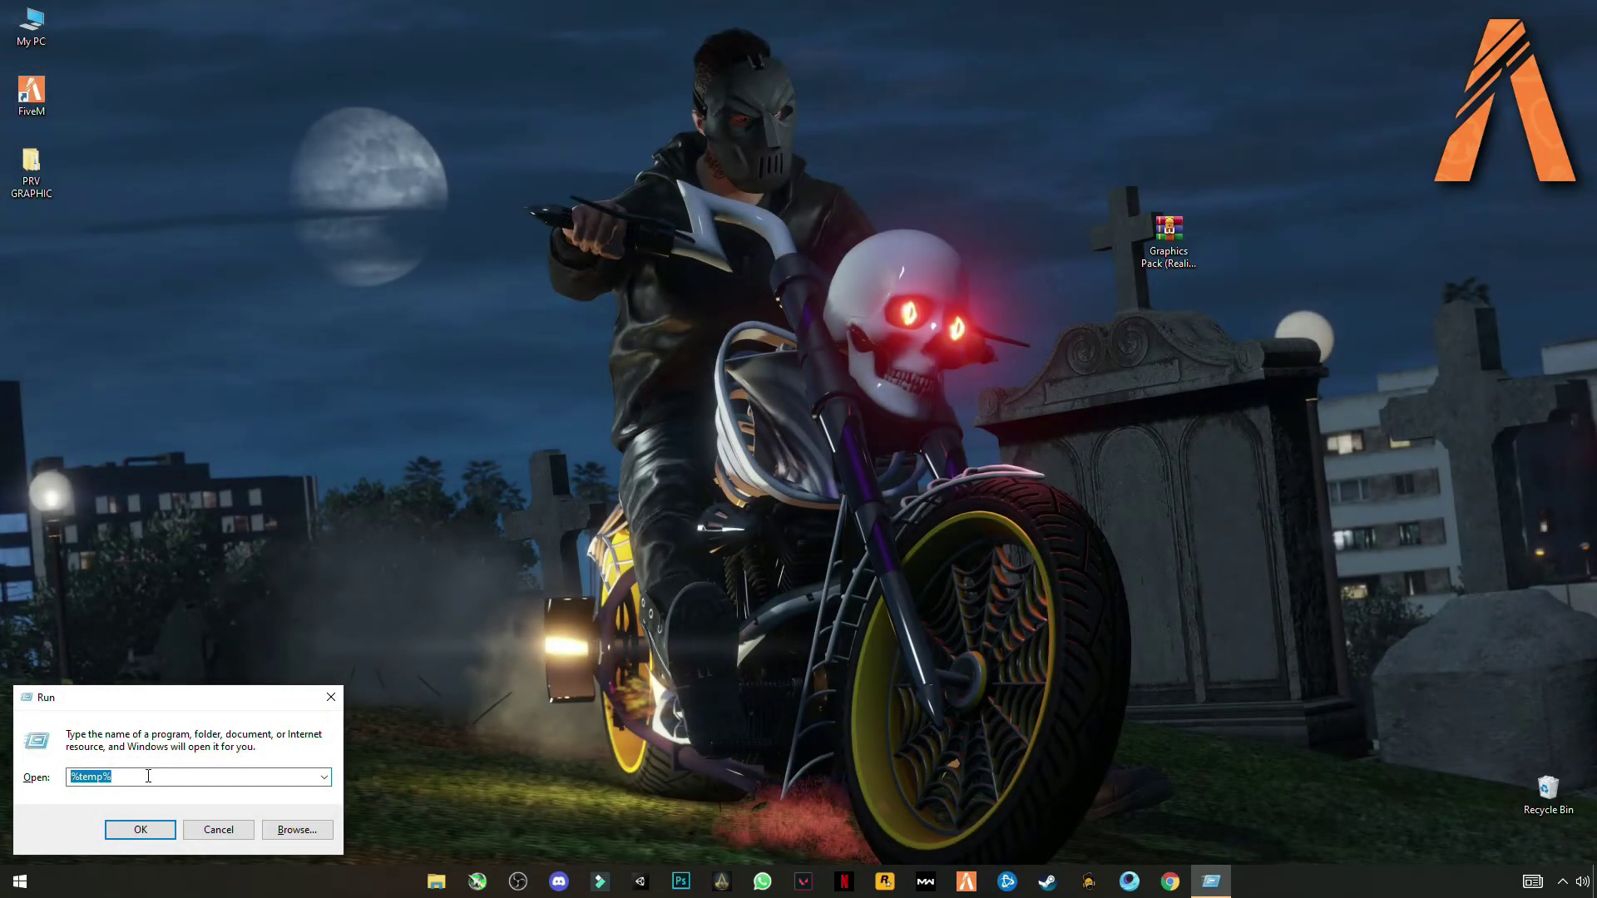
left_click(148, 777)
Open the %temp% folder and delete all of its items
left_click(140, 832)
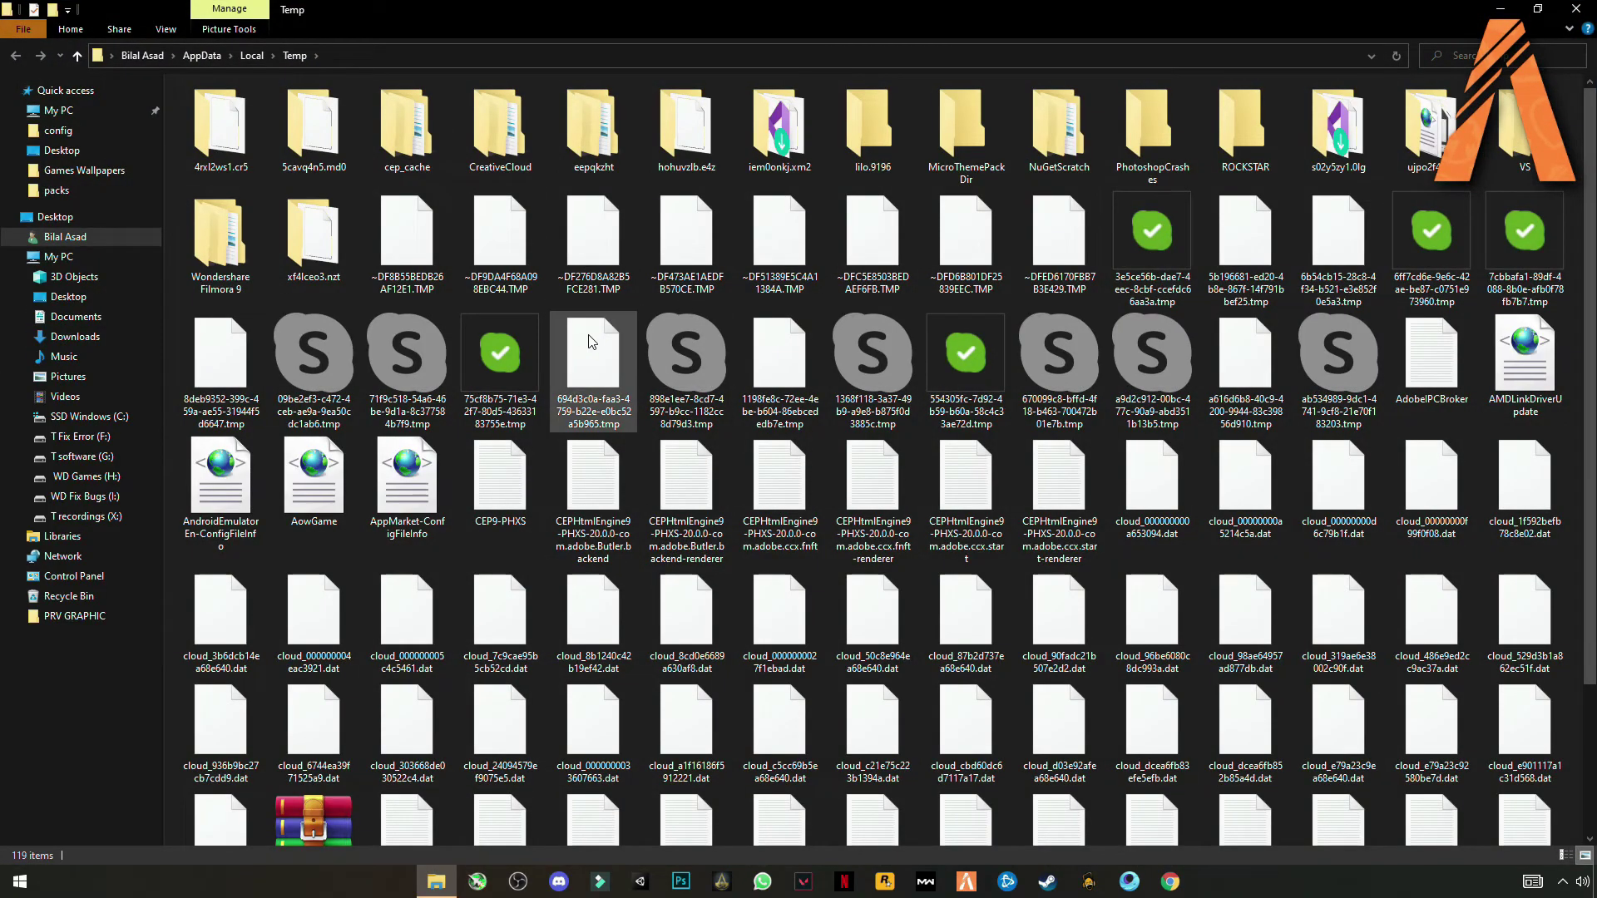
left_click(593, 366)
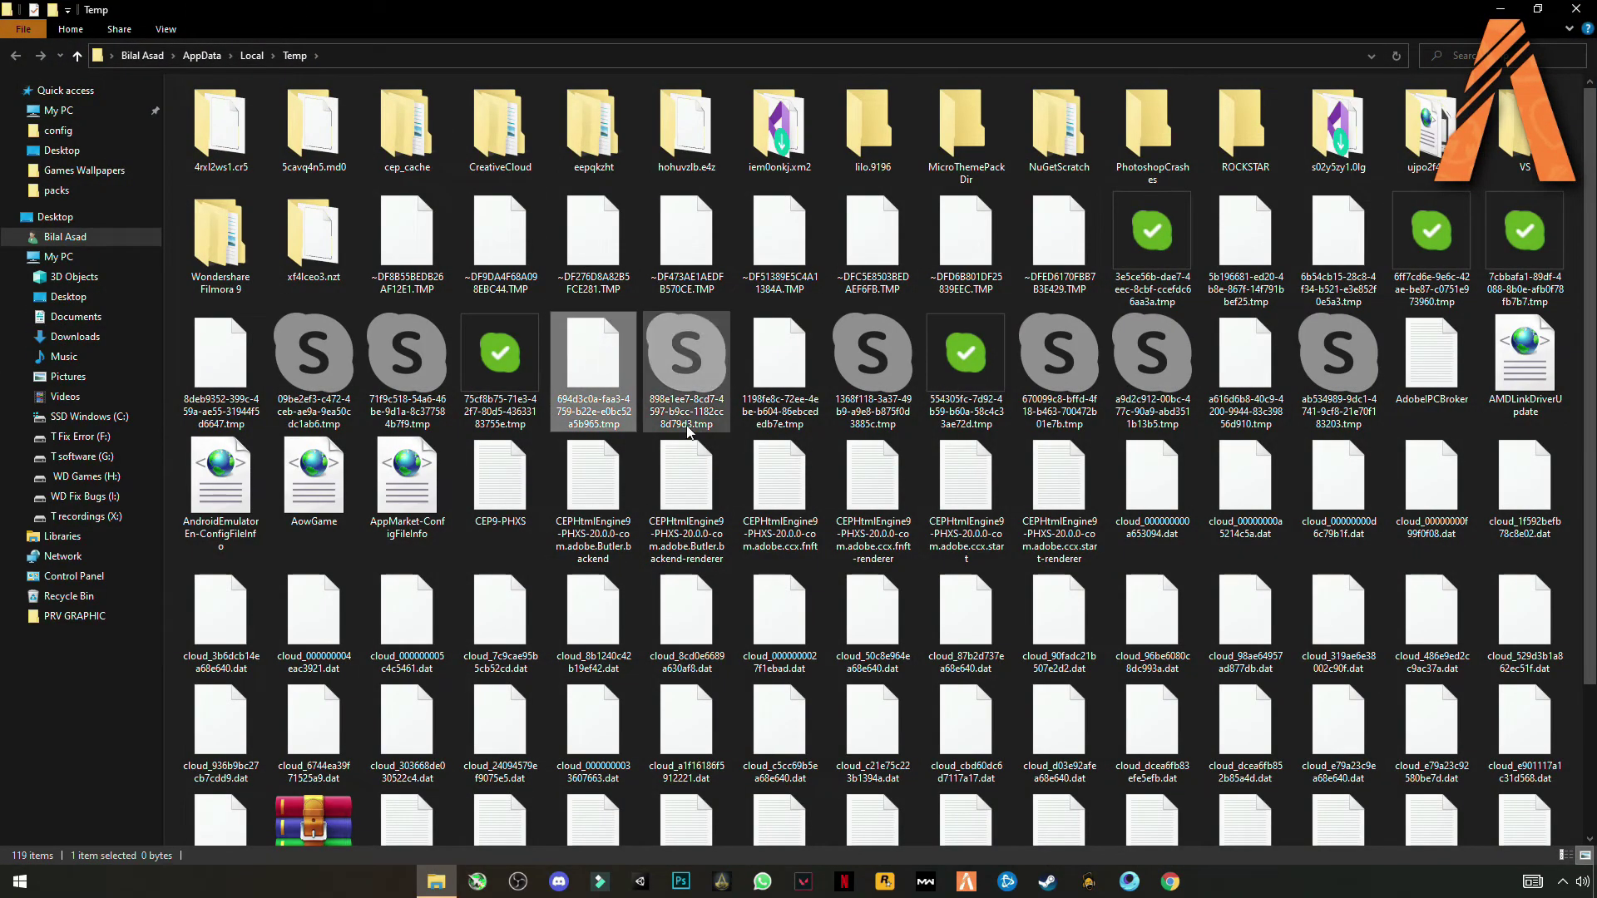
key("ctrl+a")
right_click(574, 366)
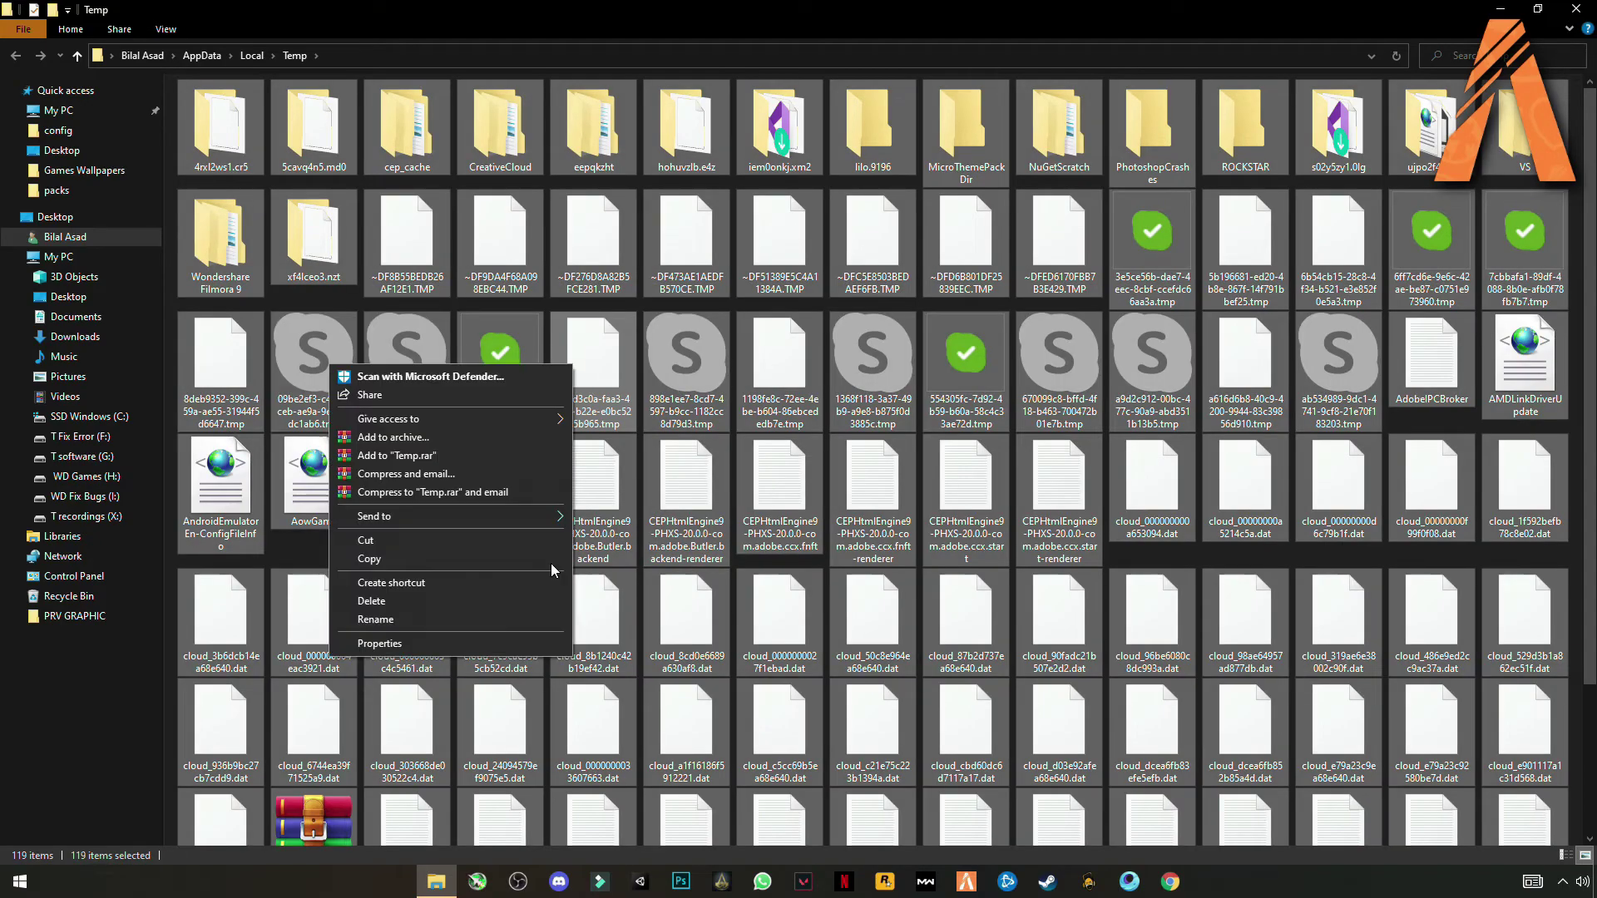
left_click(433, 601)
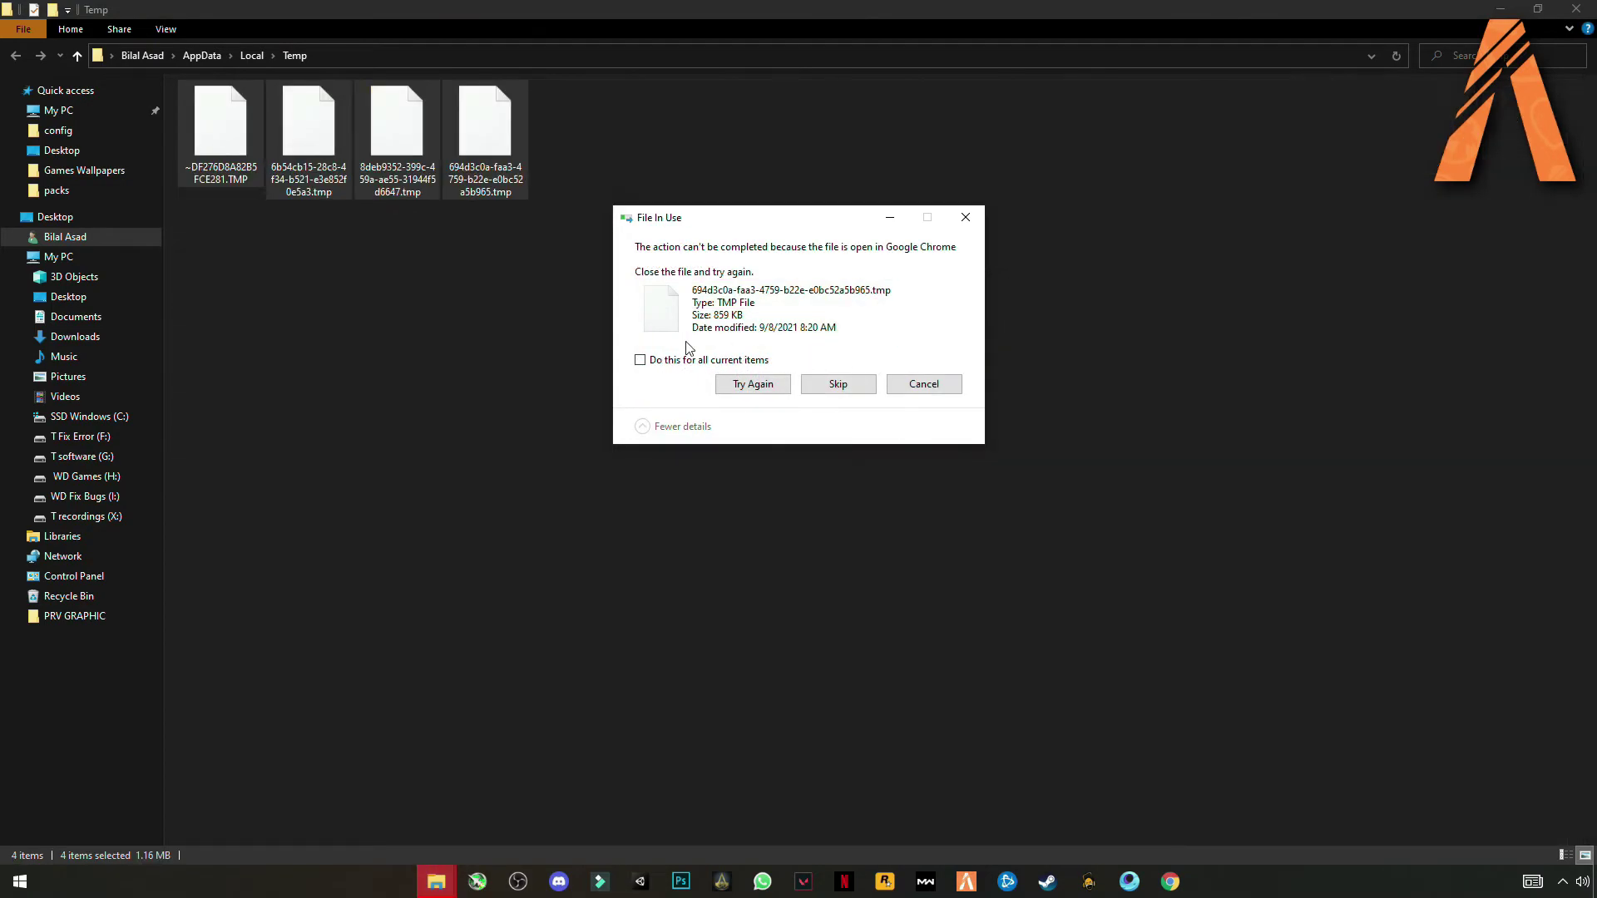
Skip all in-use files, clear the selection, and close the Temp window
left_click(828, 381)
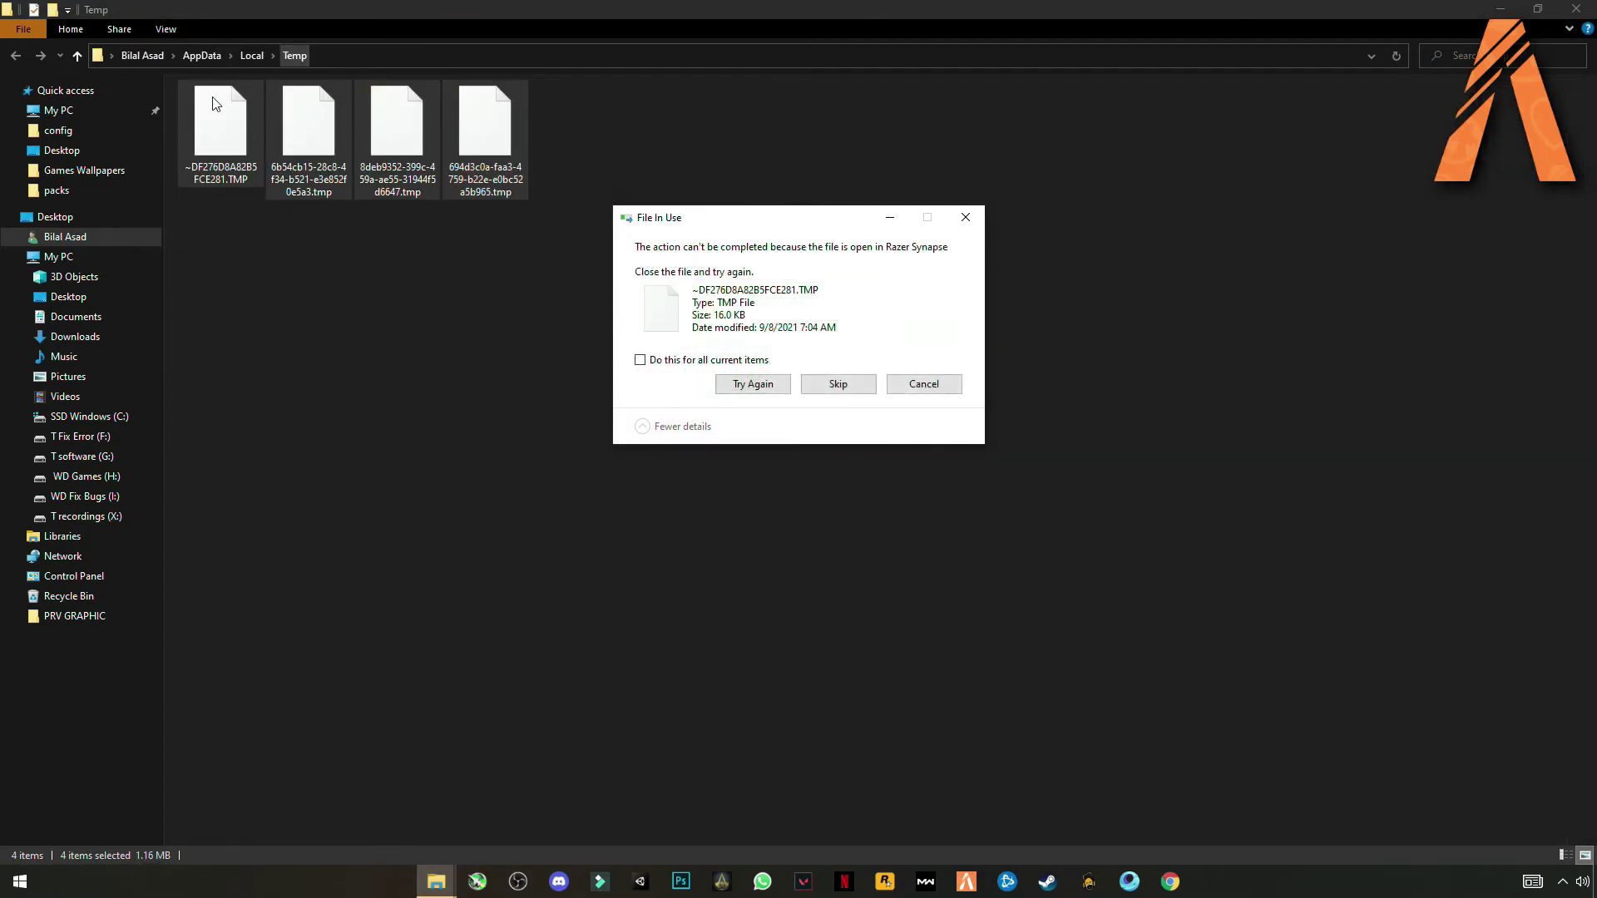
left_click(839, 388)
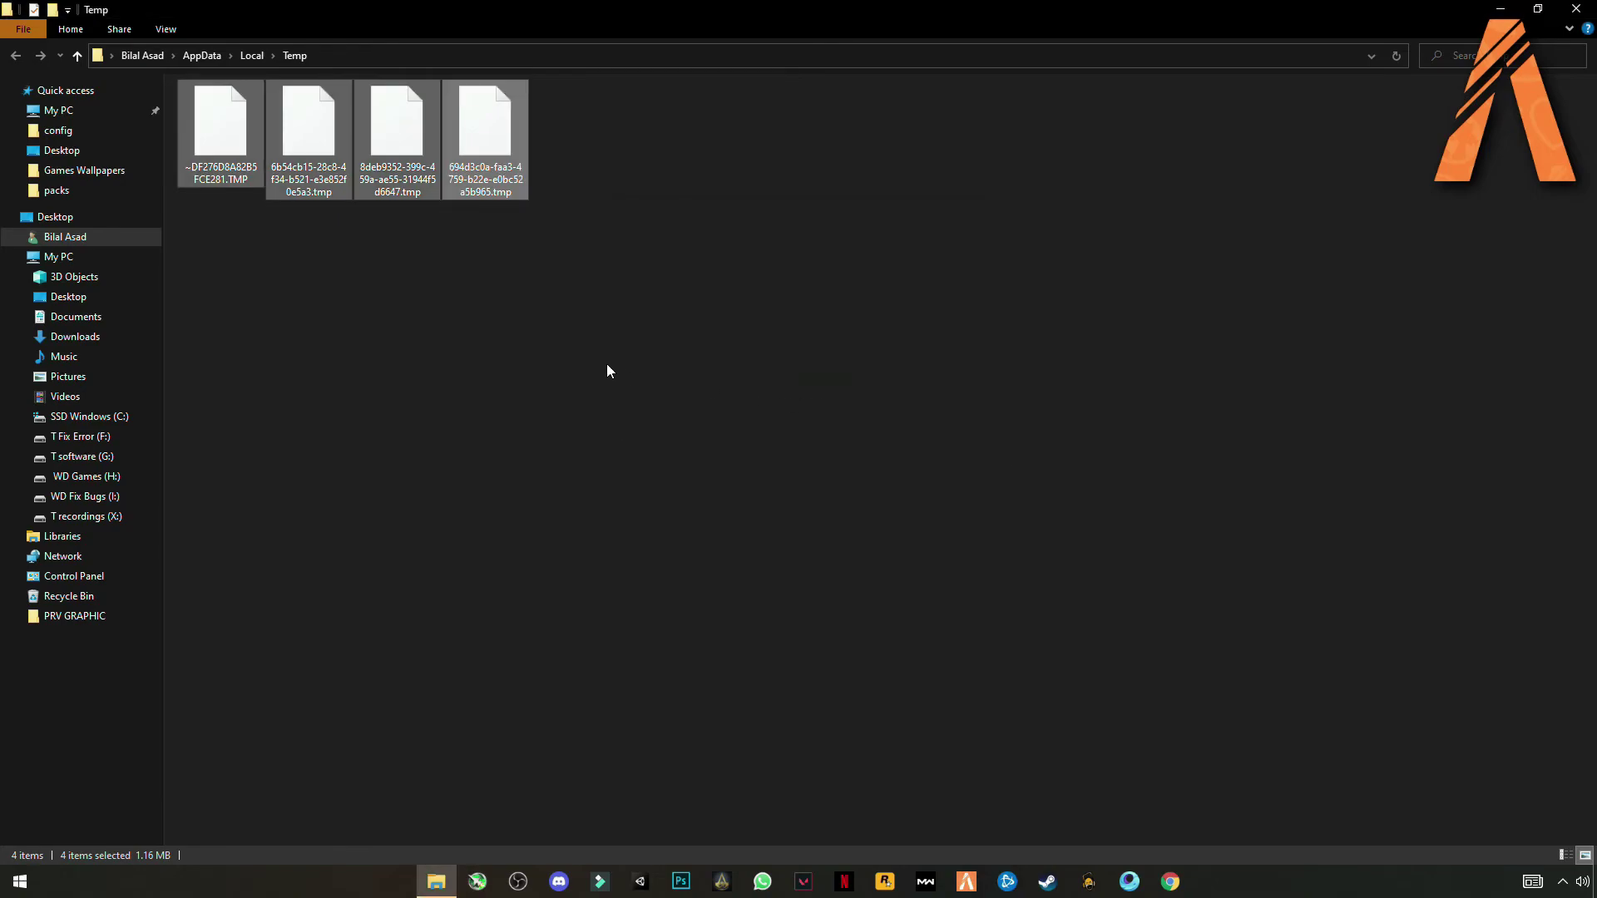
left_click(606, 371)
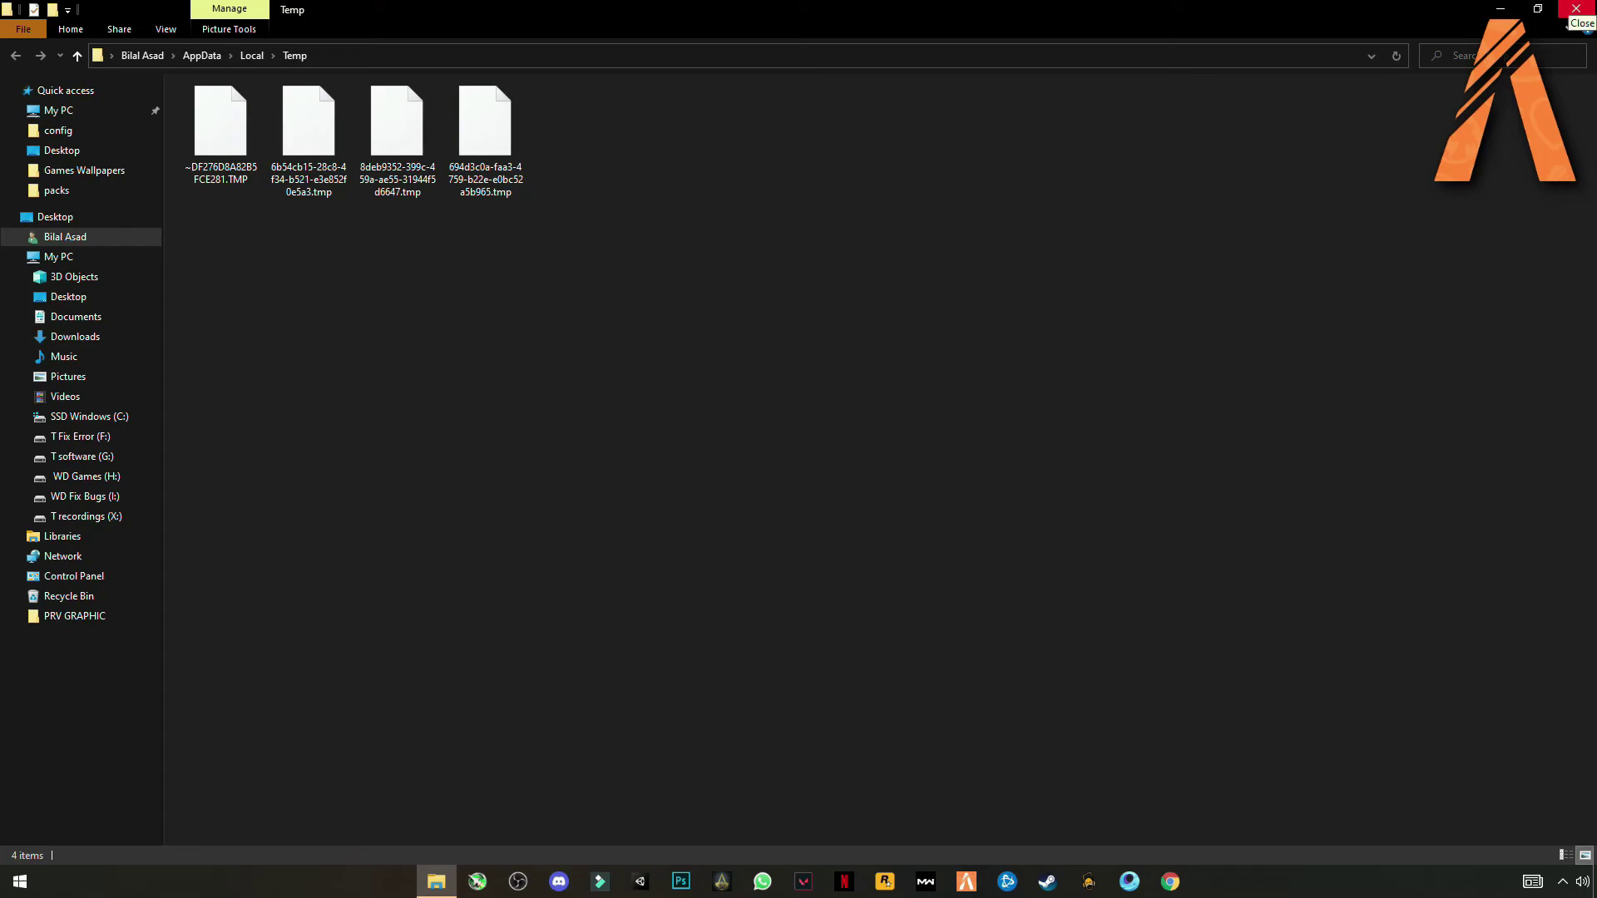
left_click(1575, 10)
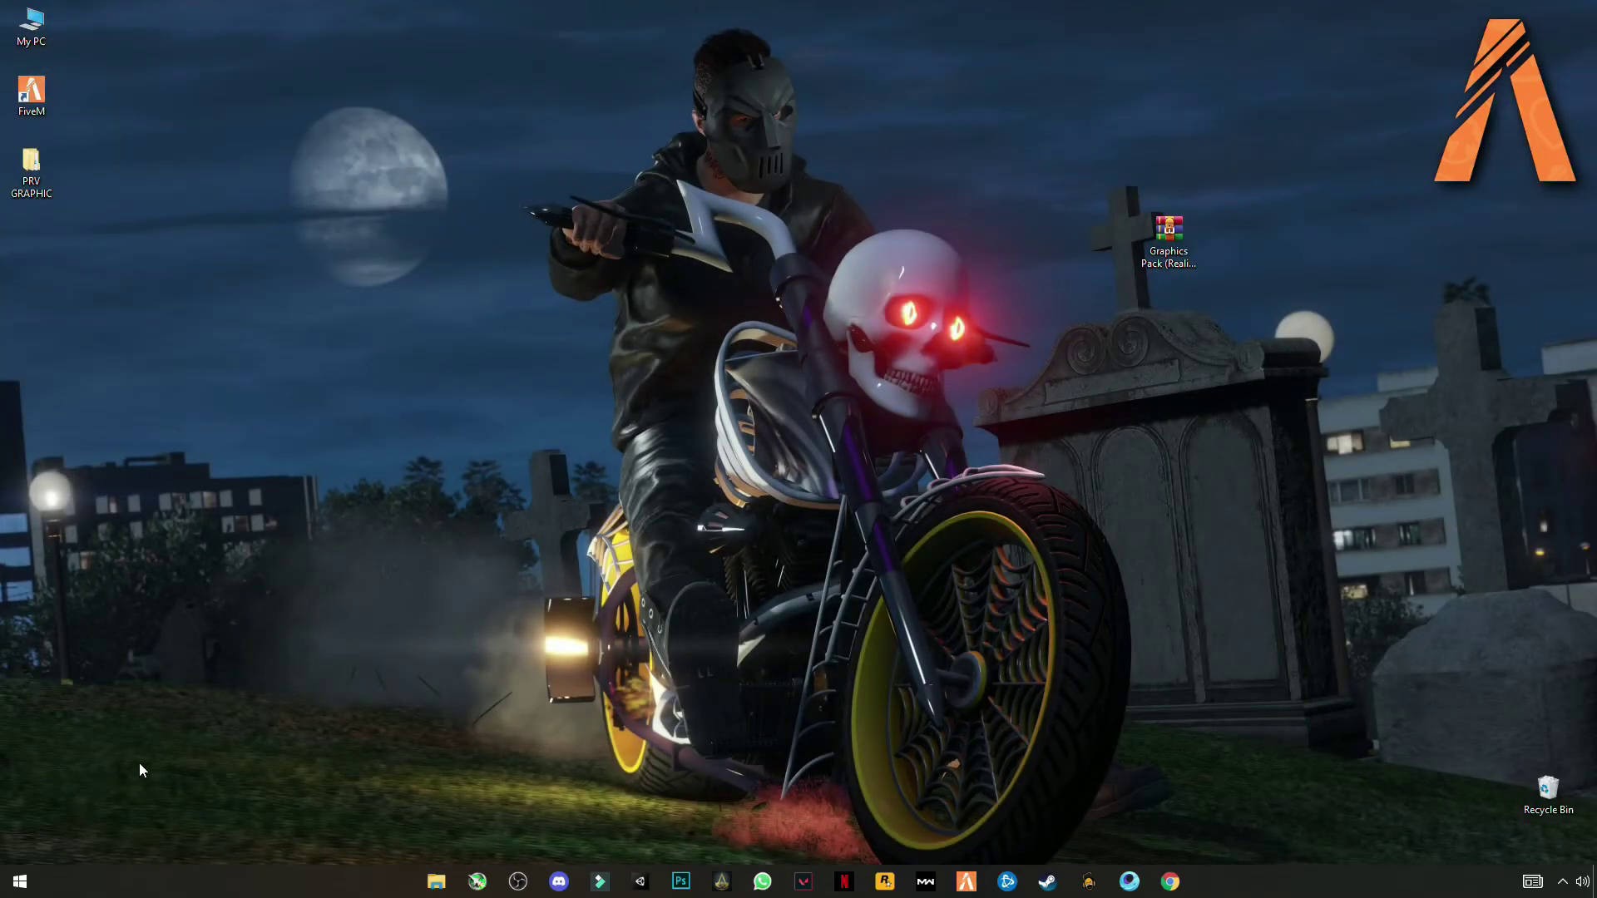
Launch Run and edit %temp% down to 'temp' for the Windows Temp folder
left_click(20, 881)
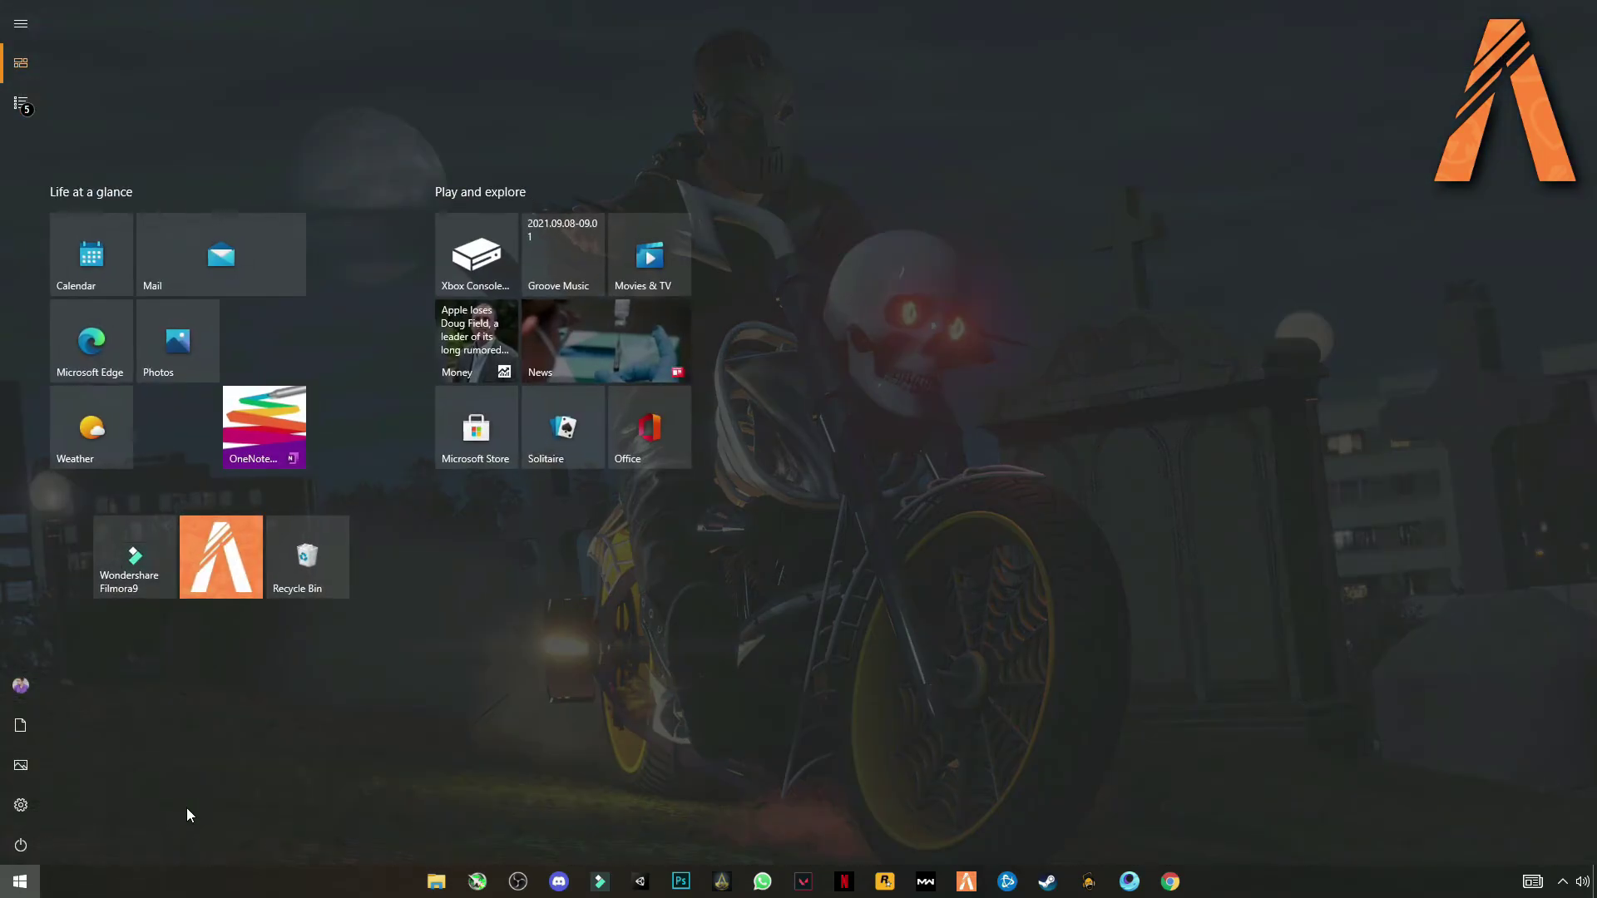
type("ru")
key("Return")
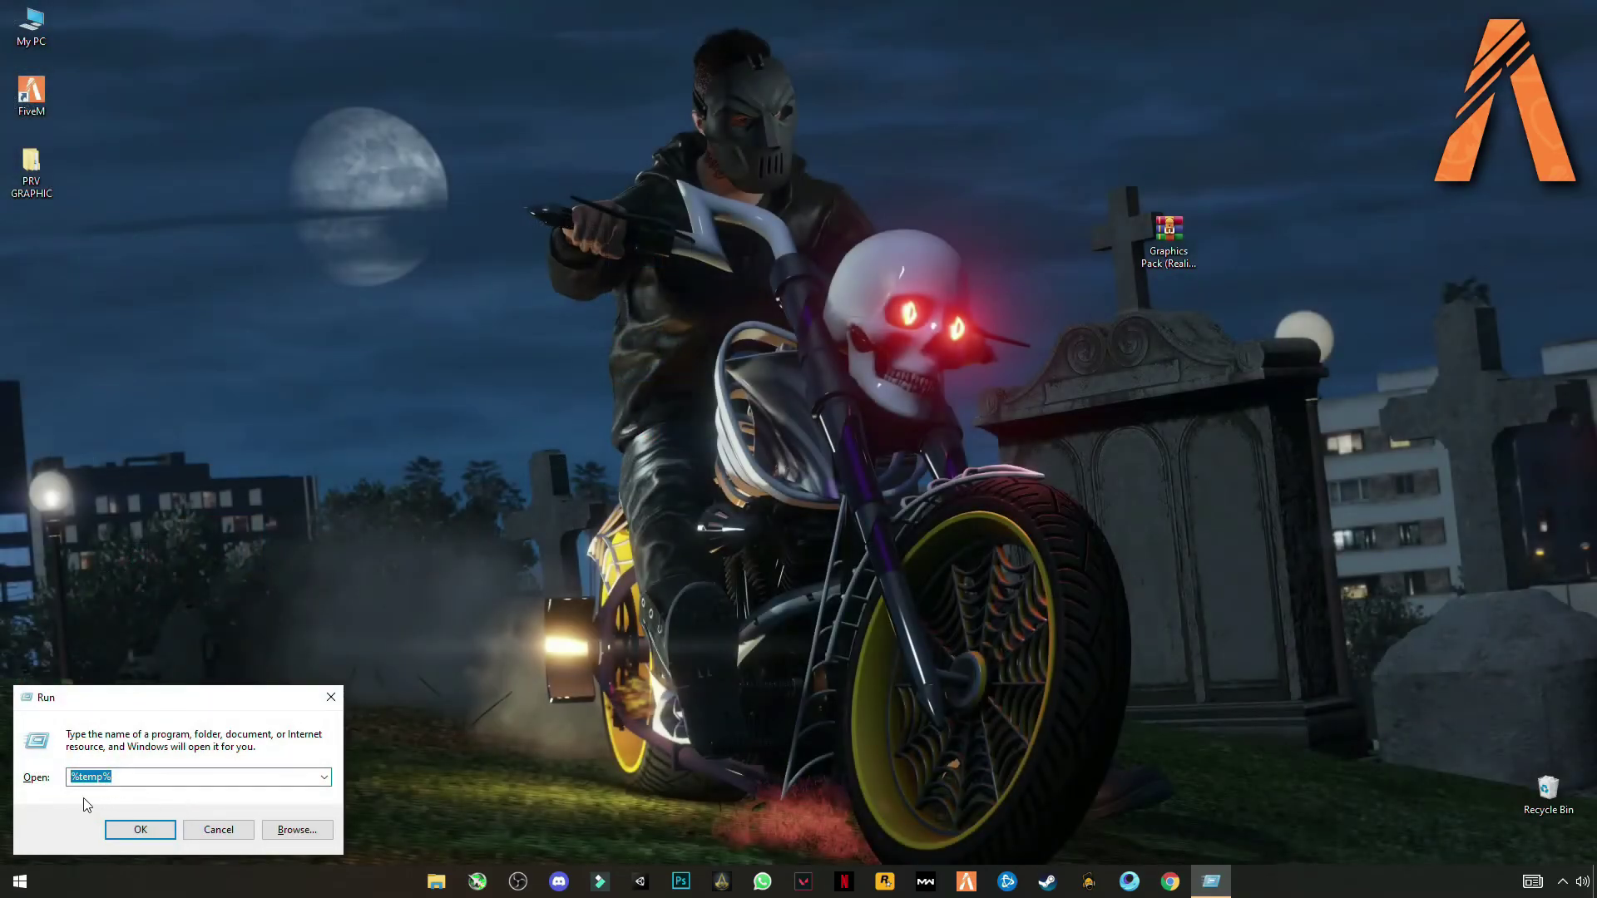
left_click(120, 780)
key("BackSpace")
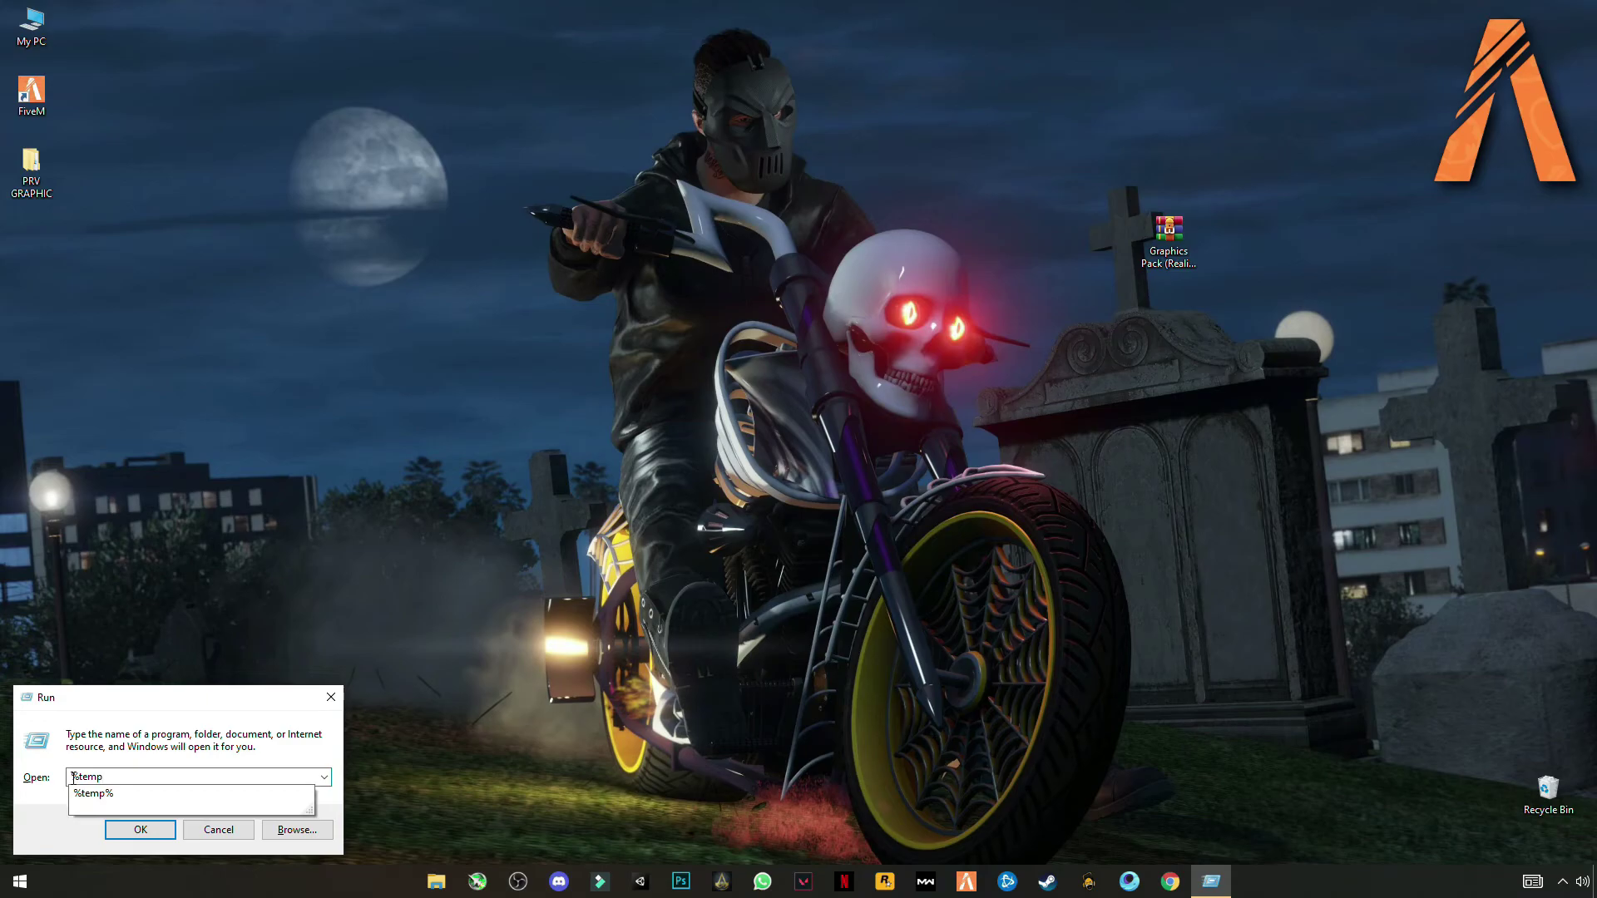
left_click(78, 777)
key("BackSpace")
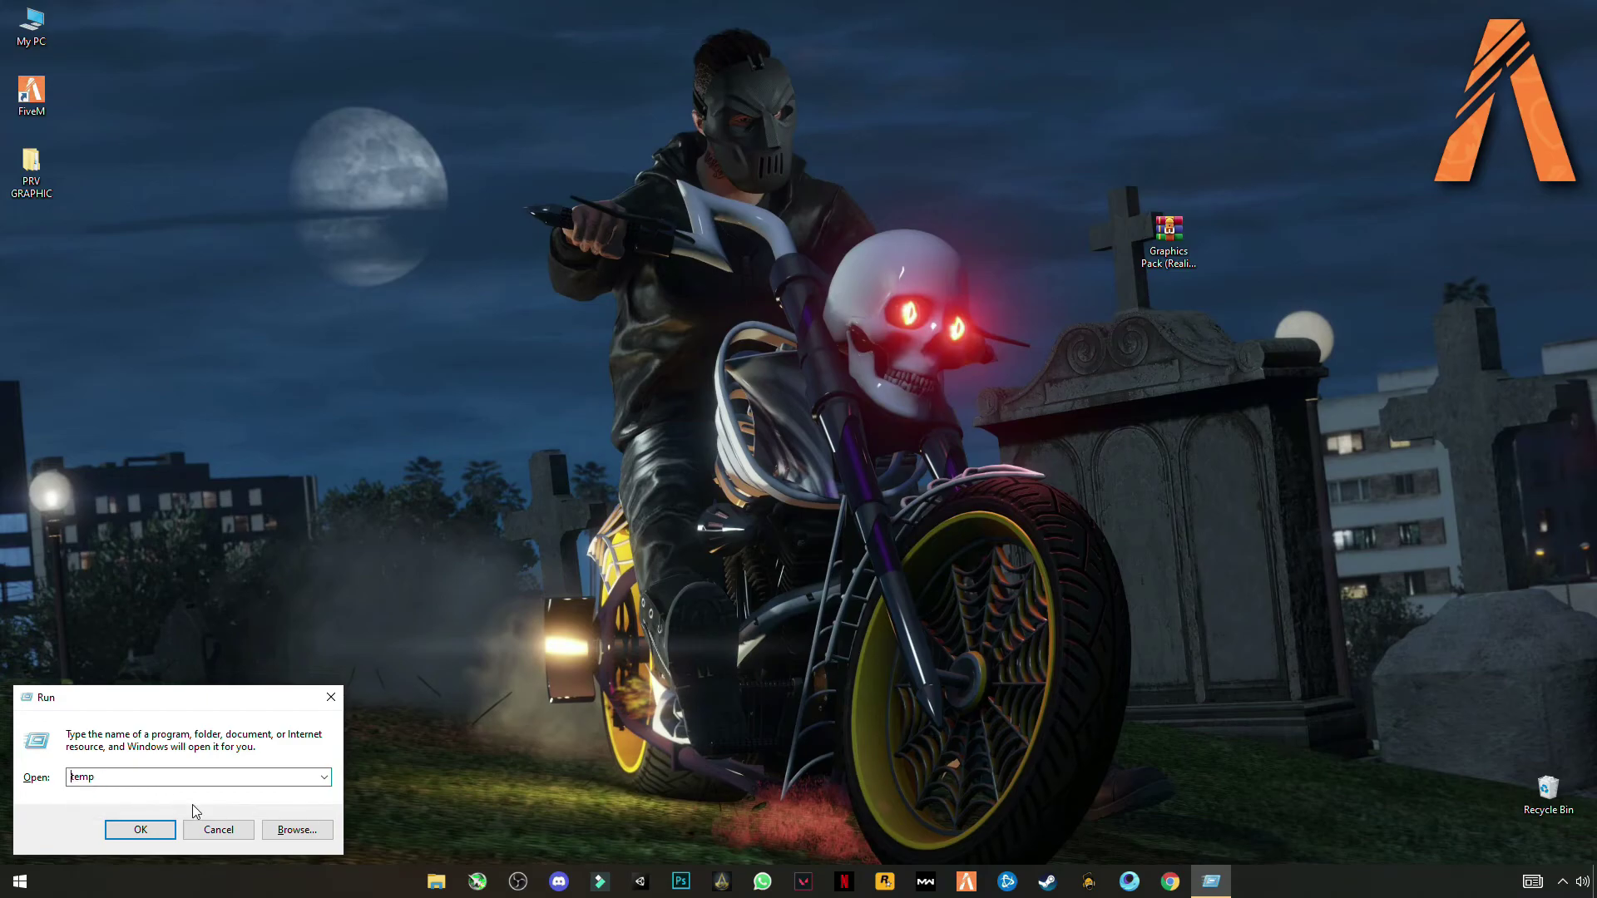
Open C:\Windows\Temp, delete all five items, and dismiss the file-in-use warning
left_click(164, 831)
left_click_drag(340, 282, 262, 128)
right_click(262, 128)
left_click(72, 339)
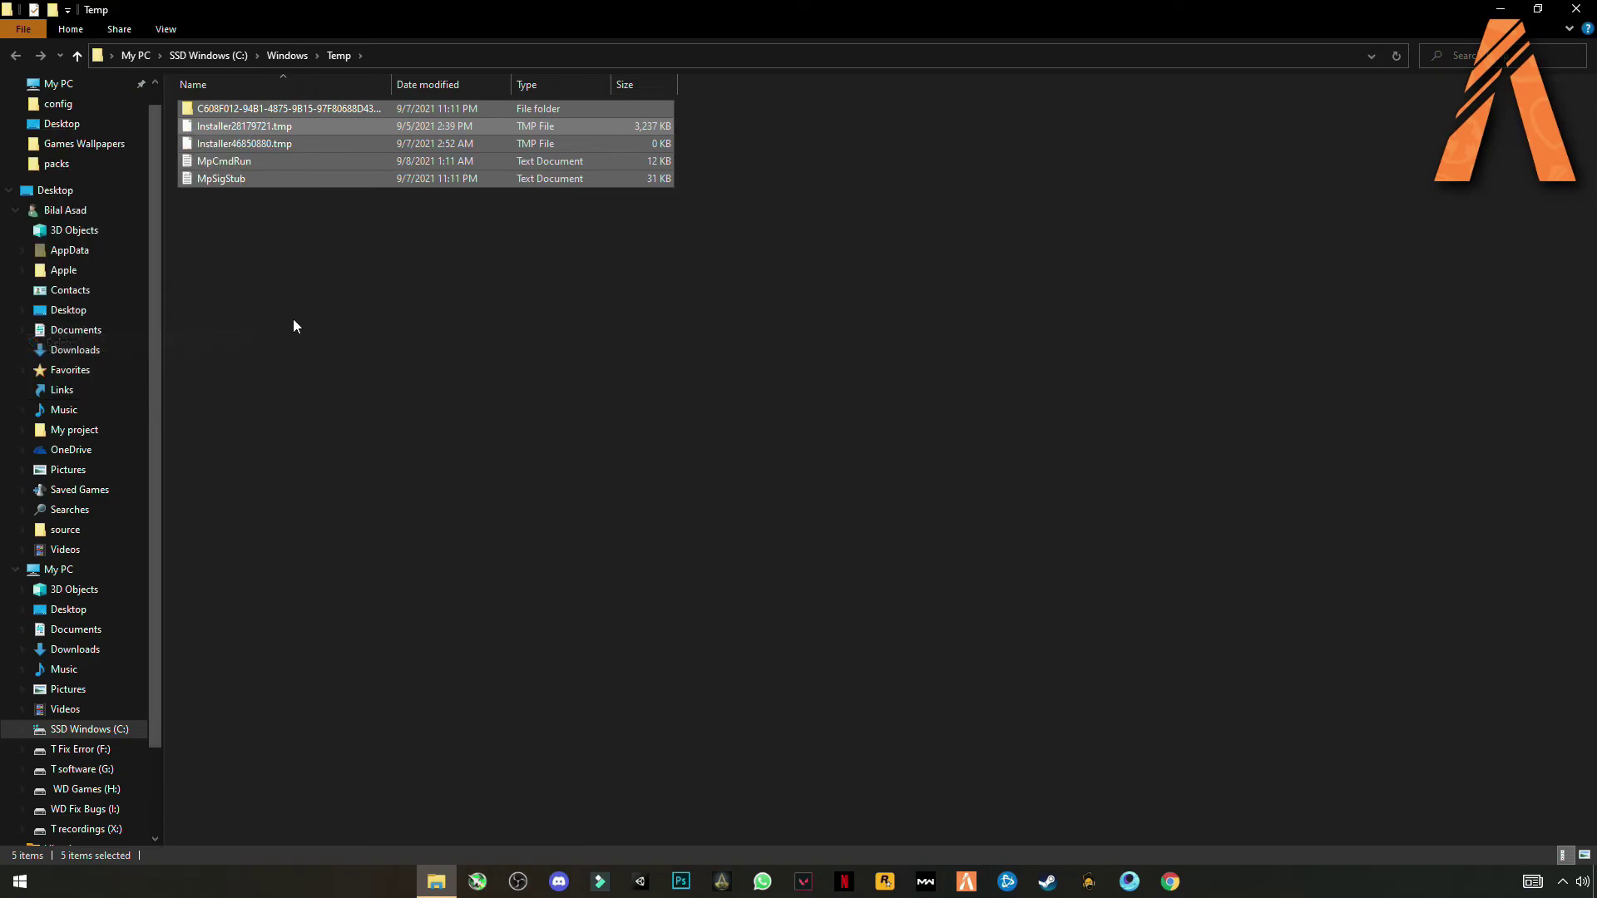
left_click(842, 356)
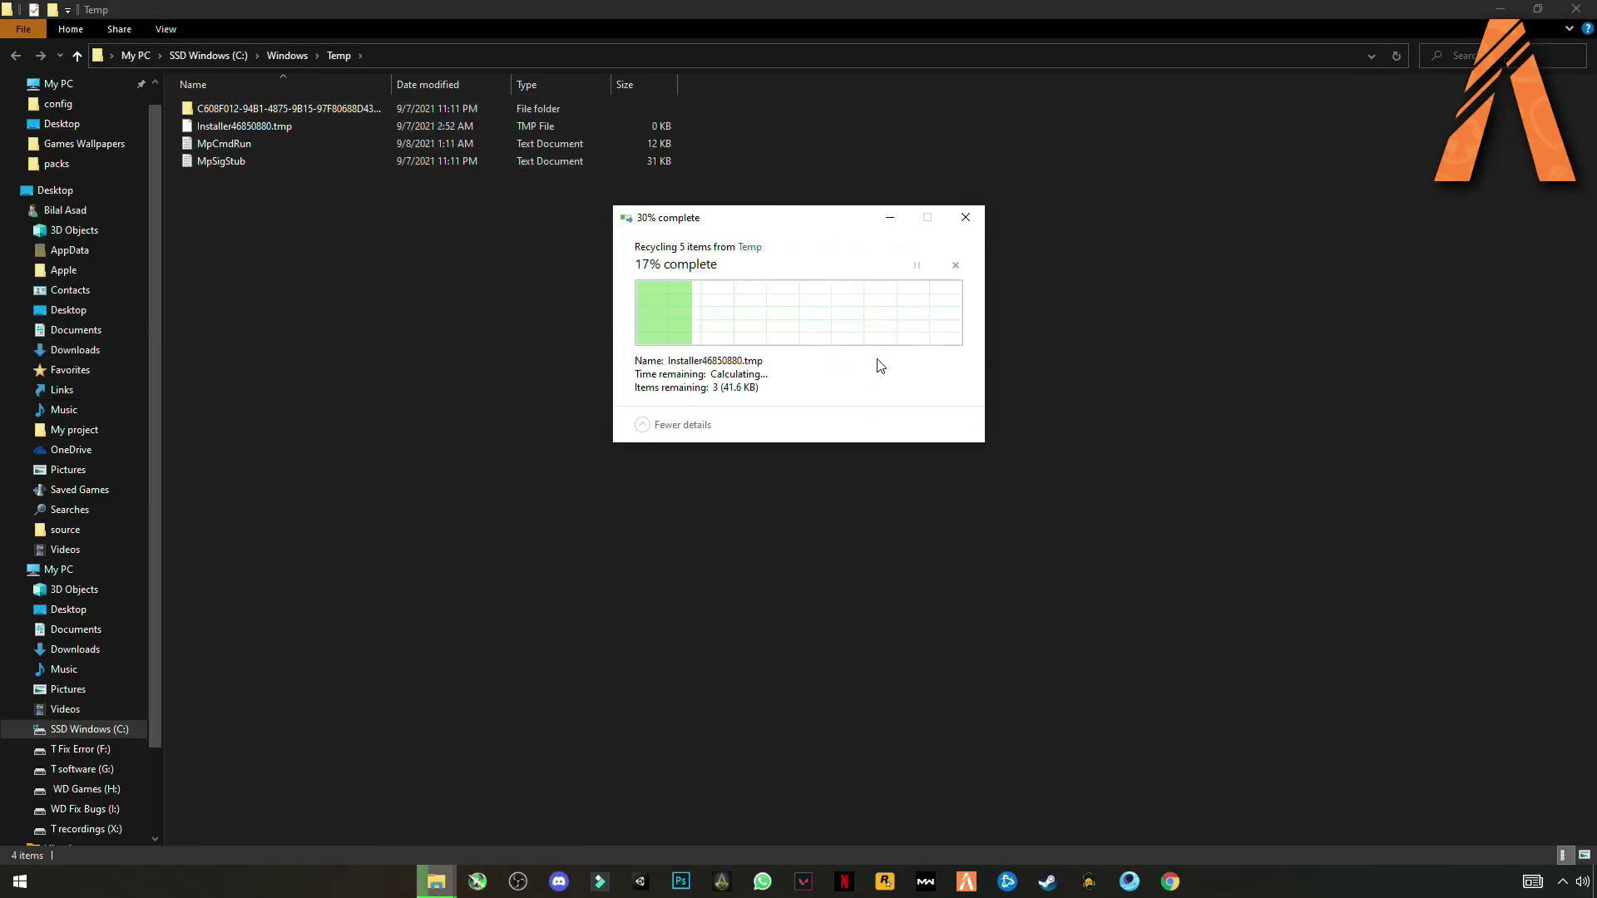
left_click(855, 357)
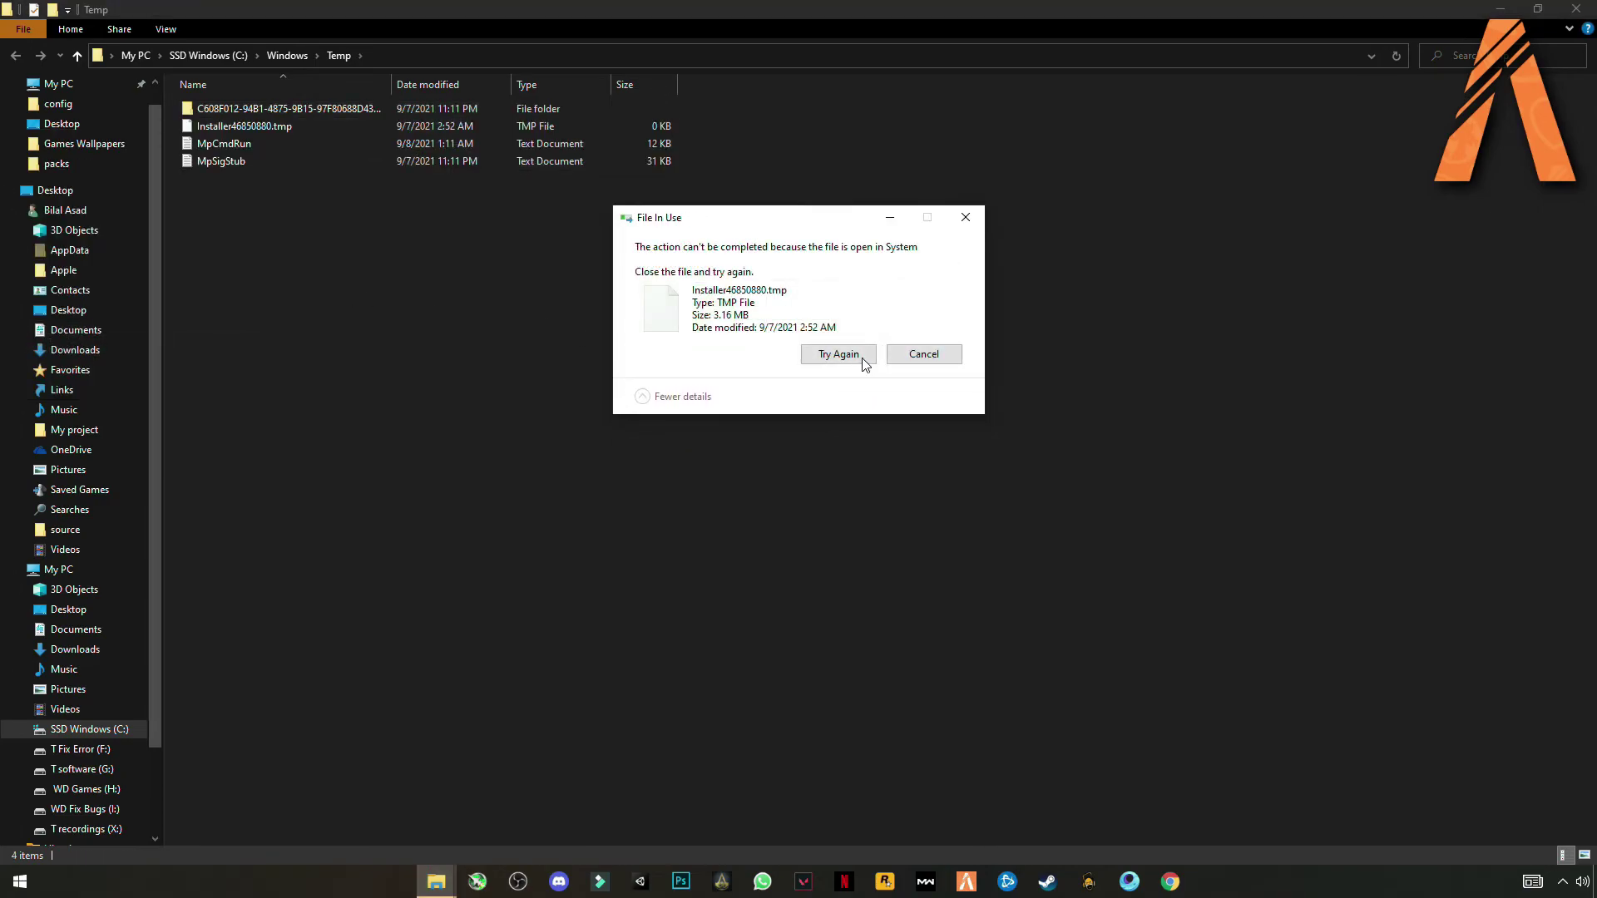
left_click(923, 354)
Delete the MpSigStub and MpCmdRun files individually
left_click(223, 161)
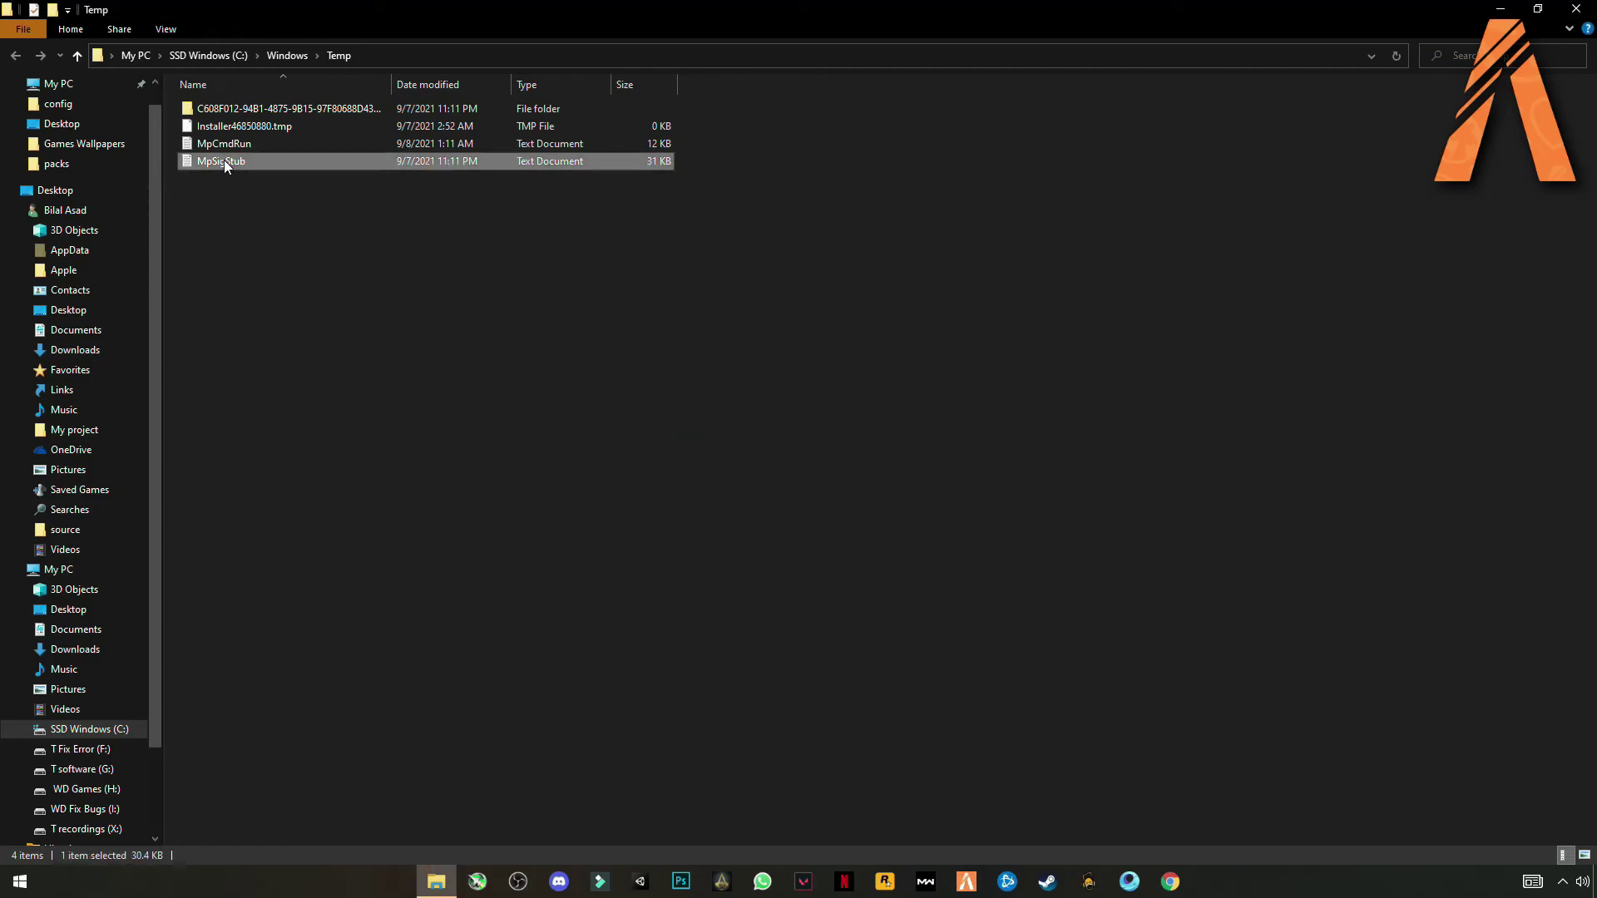
right_click(266, 161)
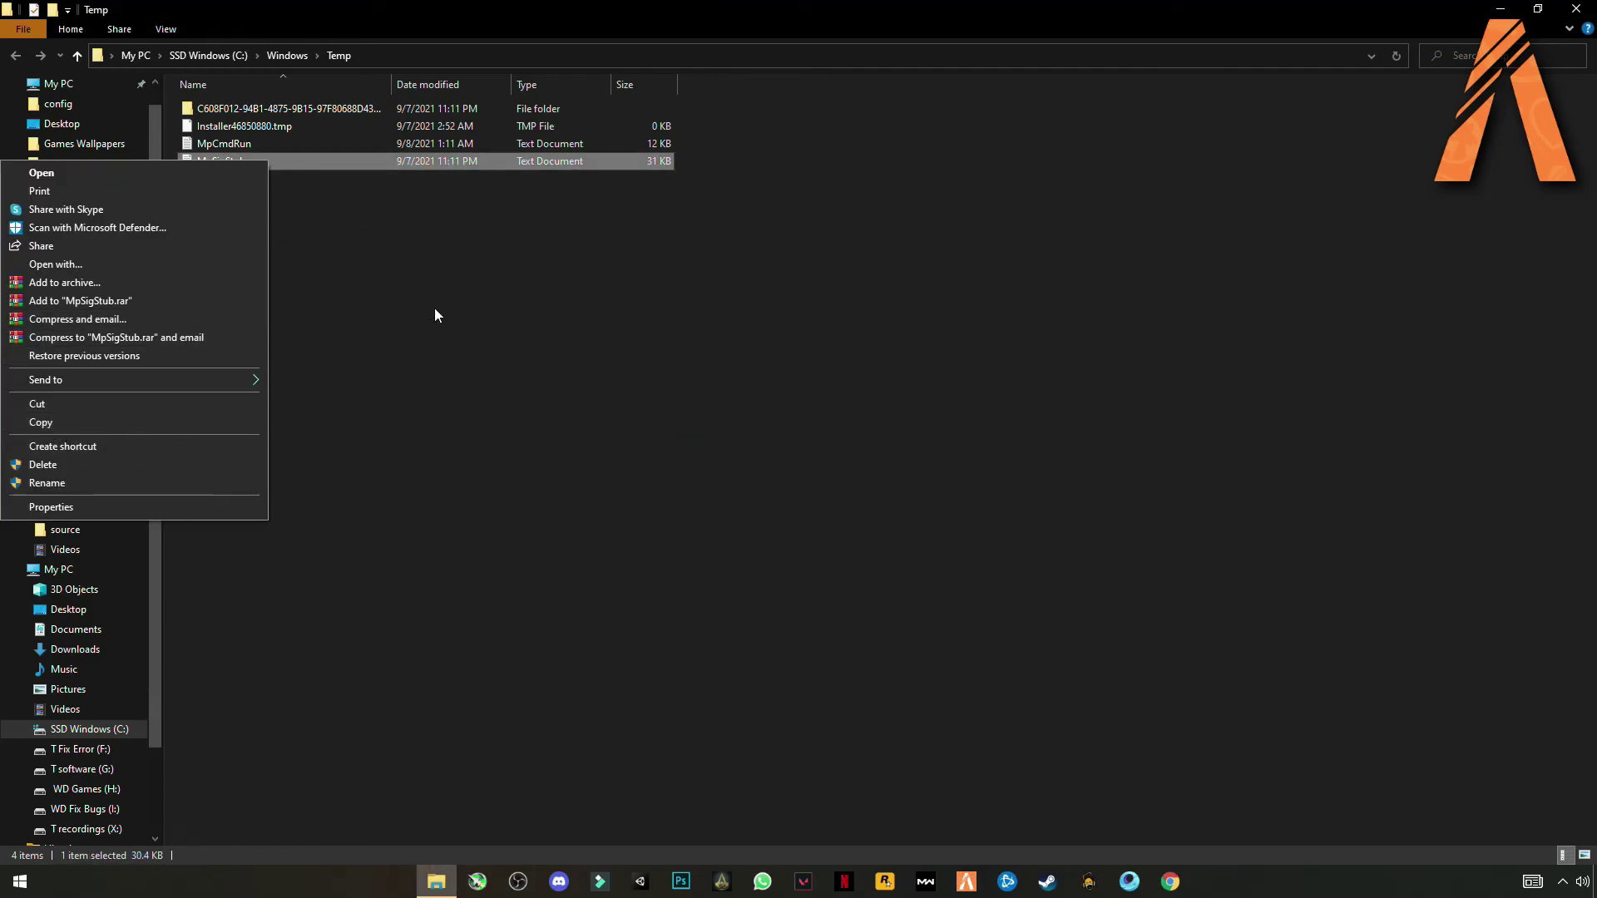
left_click(416, 291)
right_click(221, 162)
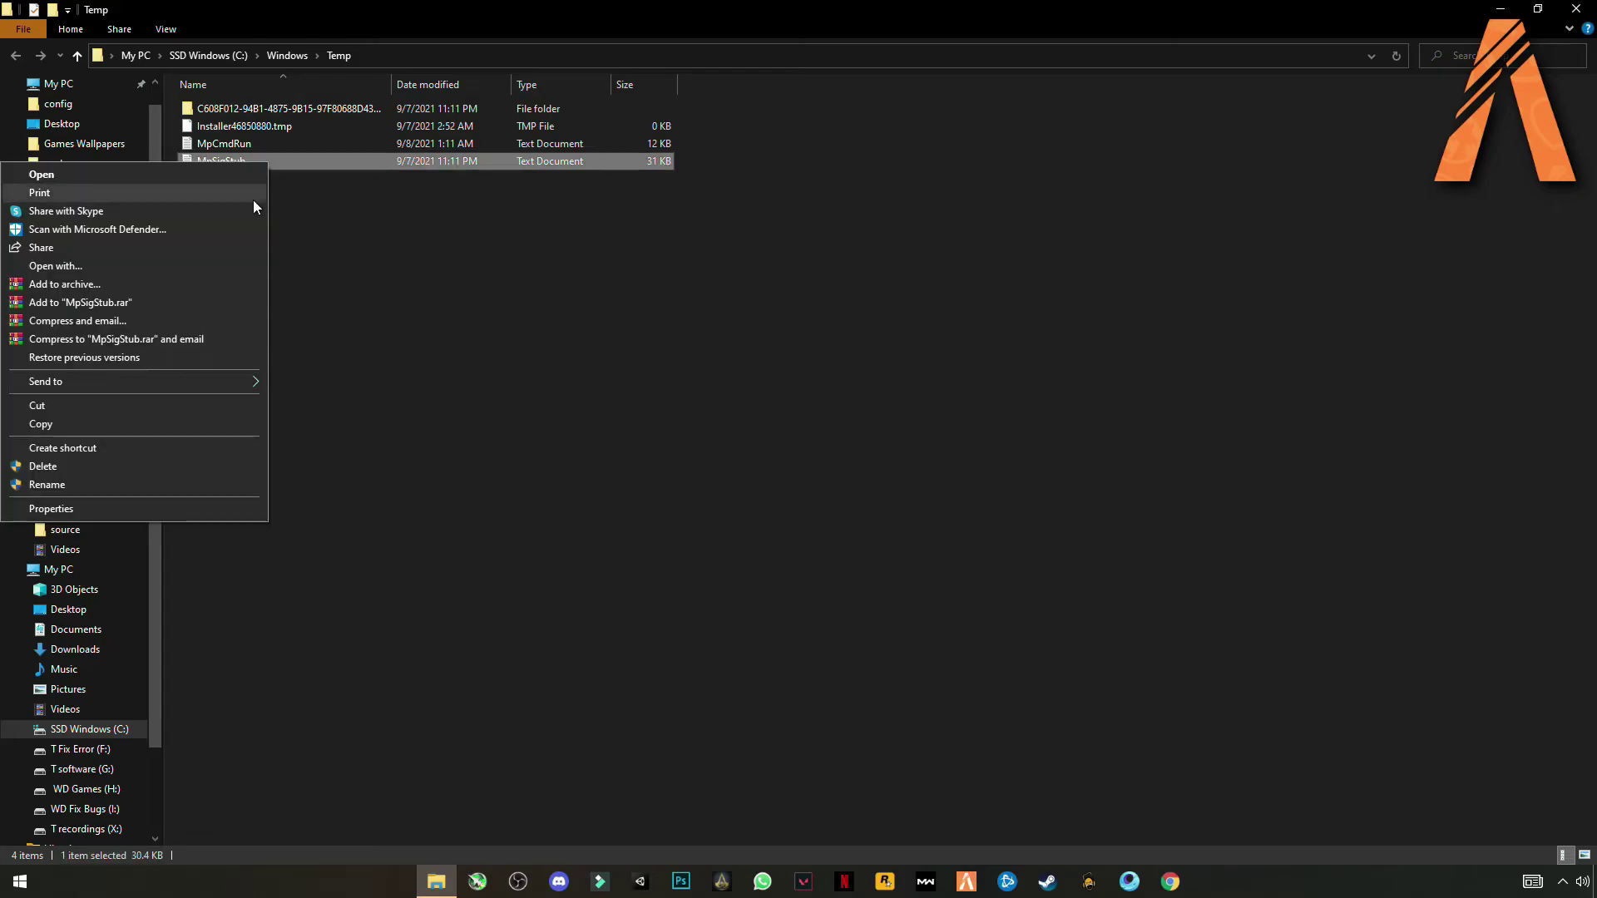
left_click(142, 464)
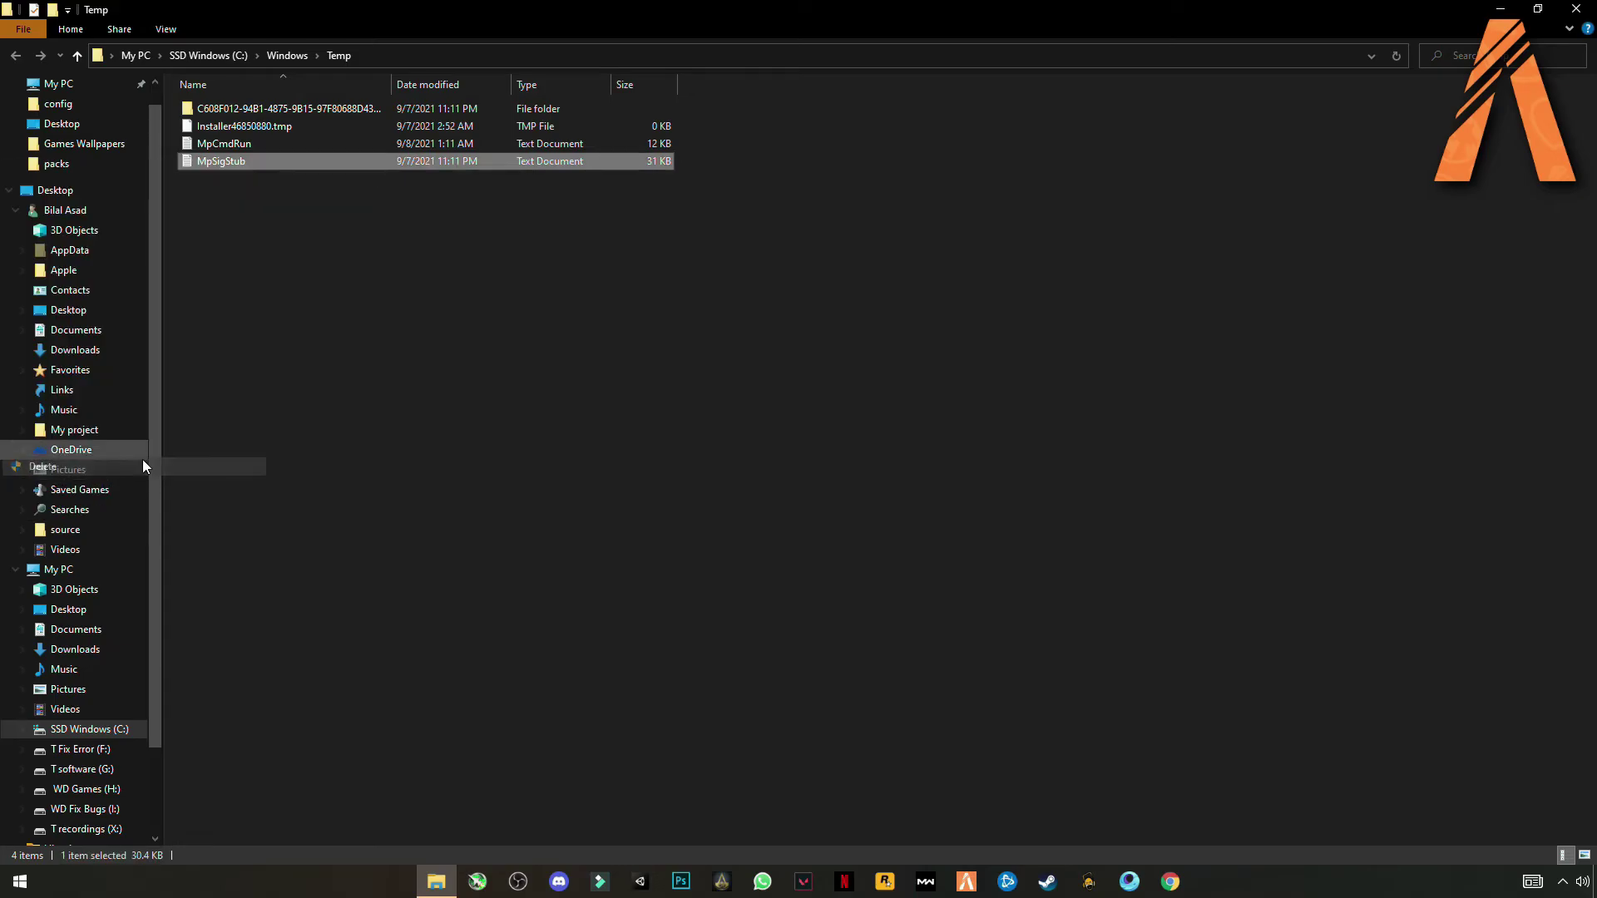
right_click(237, 147)
left_click(43, 455)
Try deleting in-use Installer46850880.tmp, delete the leftover folder, and close the window
right_click(217, 121)
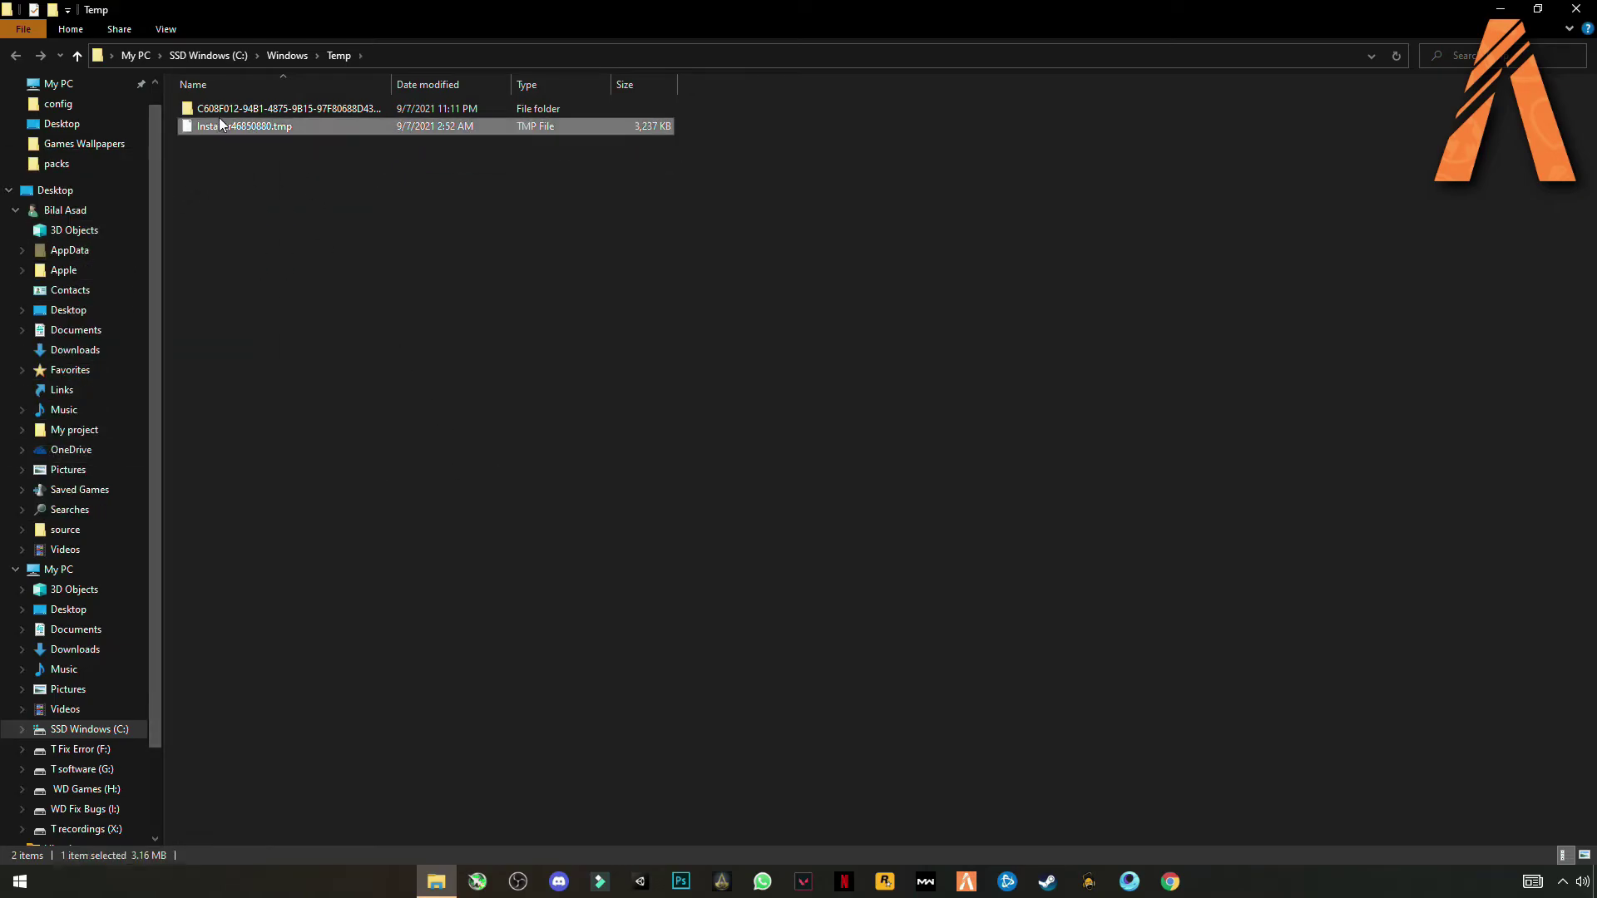
left_click(44, 381)
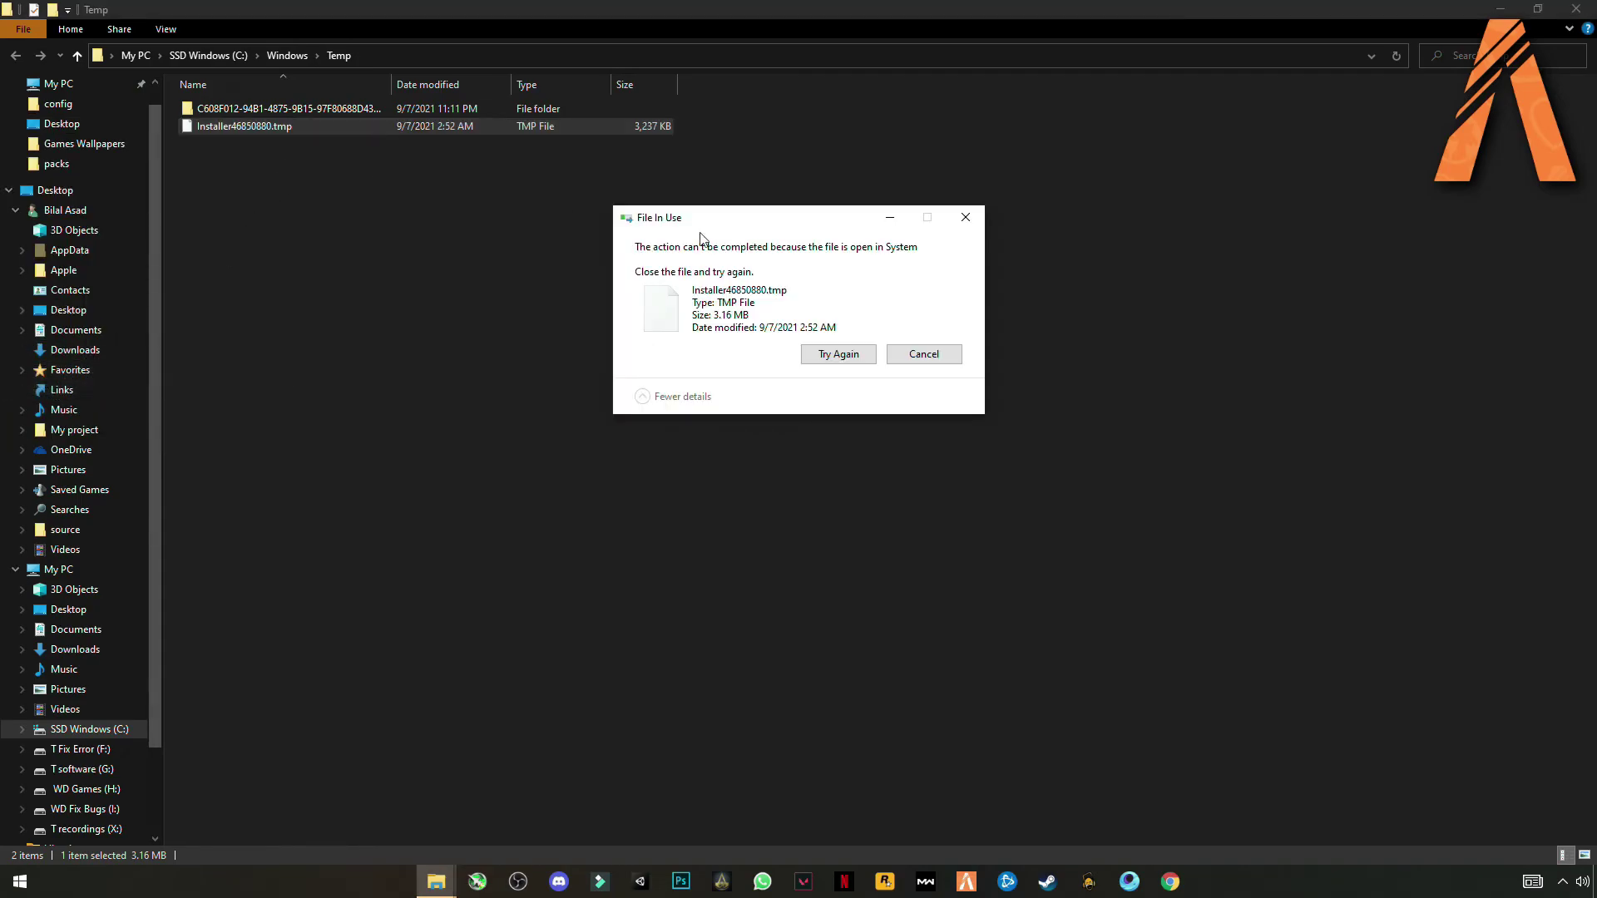
left_click(924, 357)
right_click(258, 108)
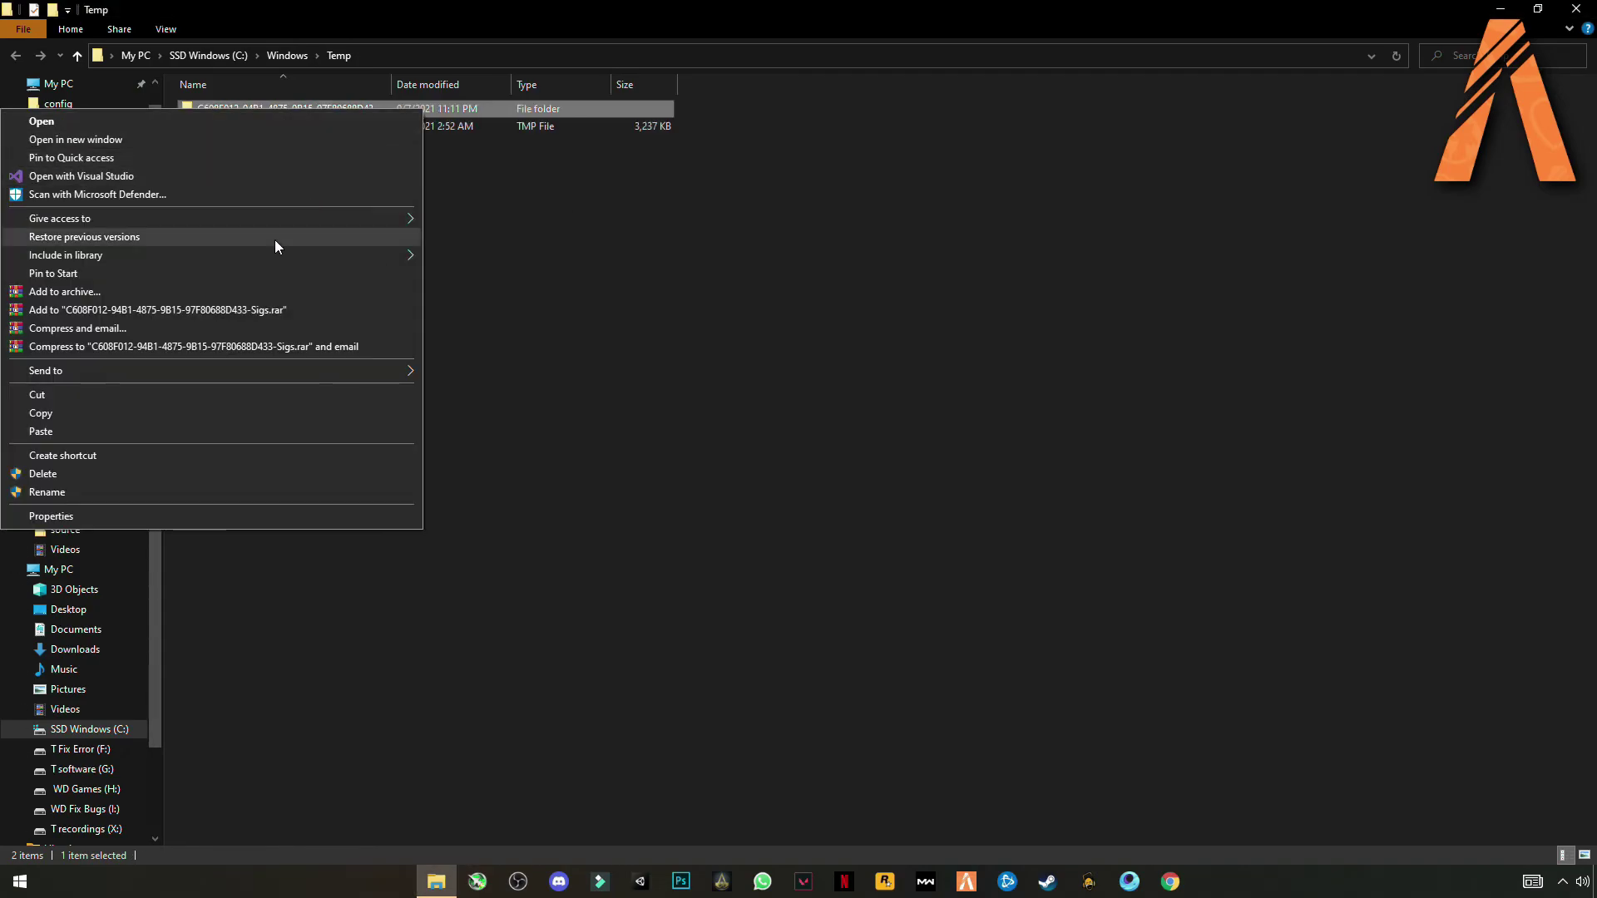
left_click(43, 476)
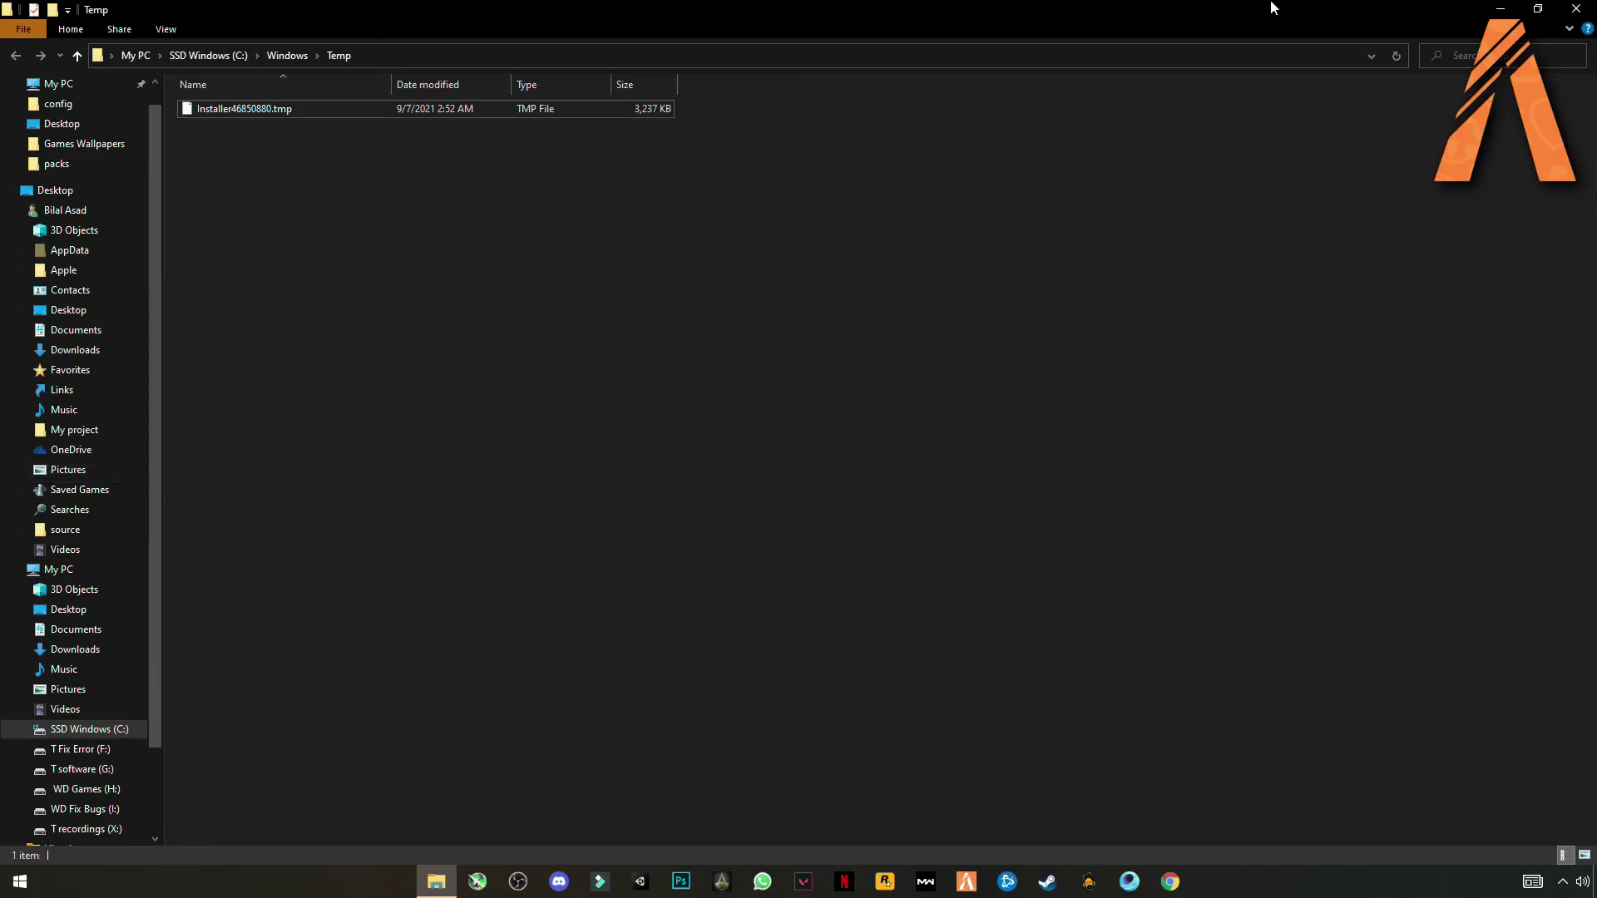
left_click(1574, 9)
Open the Prefetch folder through Run, granting access permission
key("super")
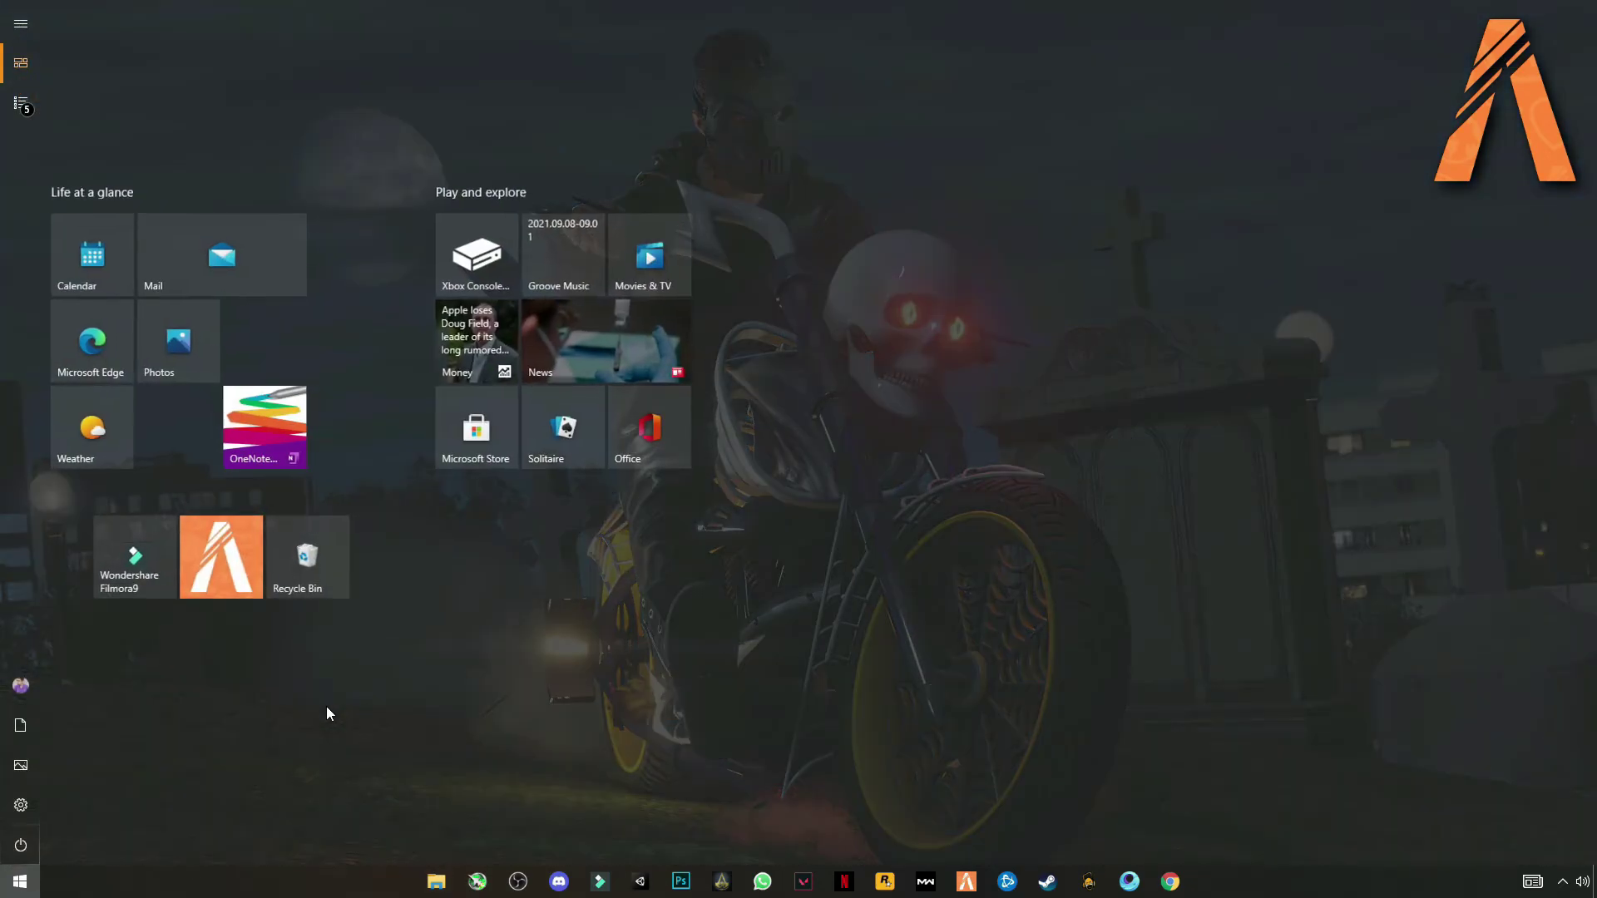
type("run")
key("Return")
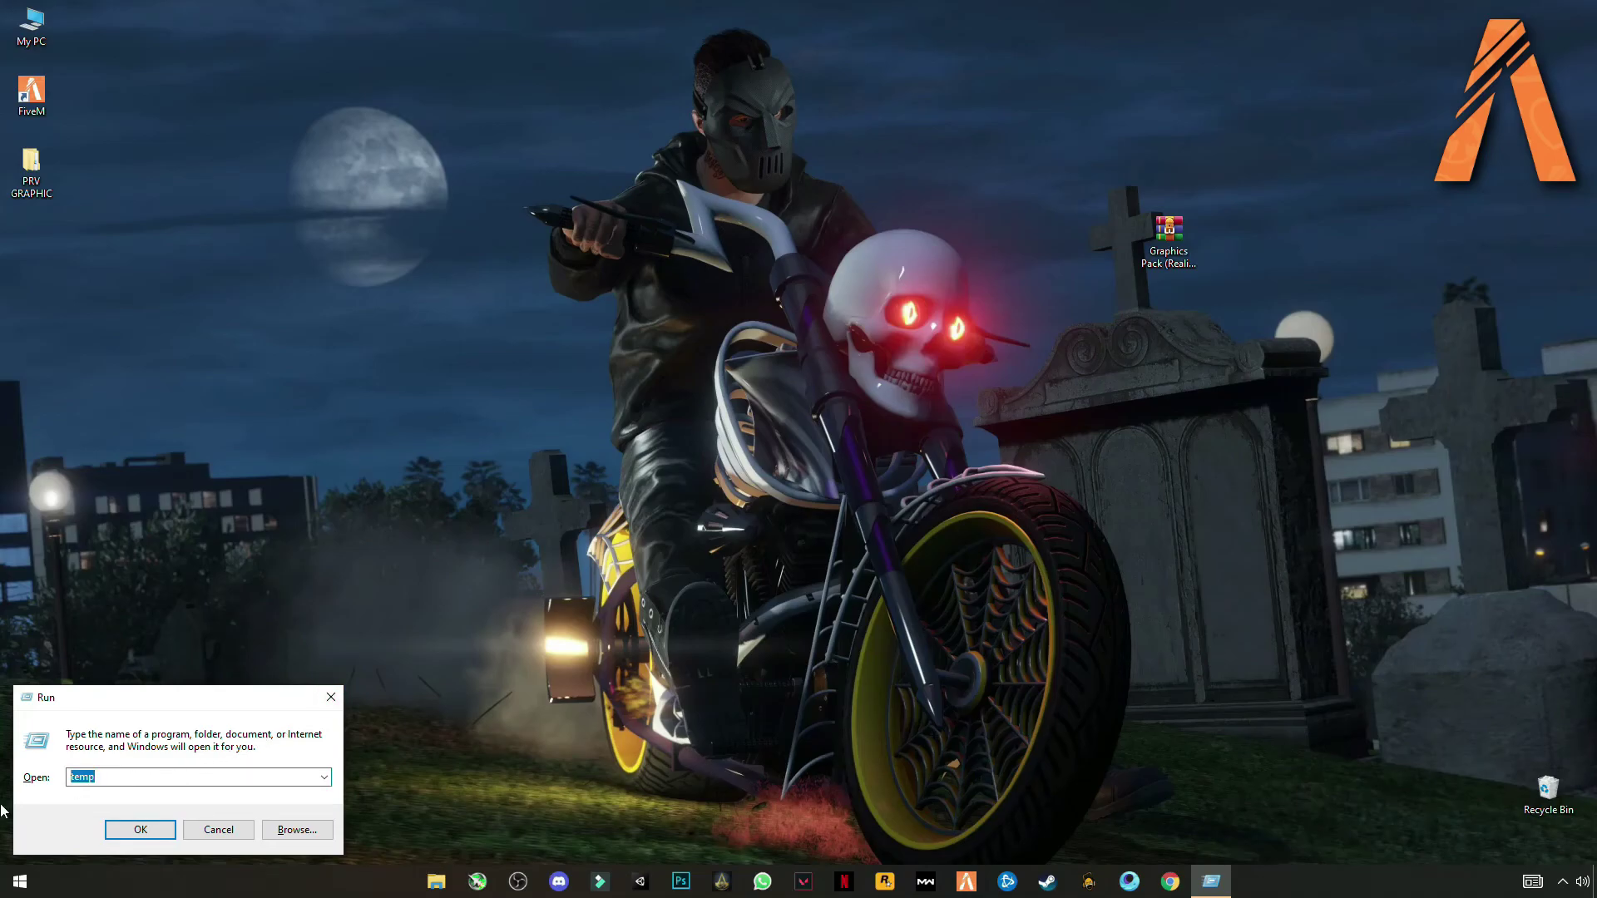
type("pref")
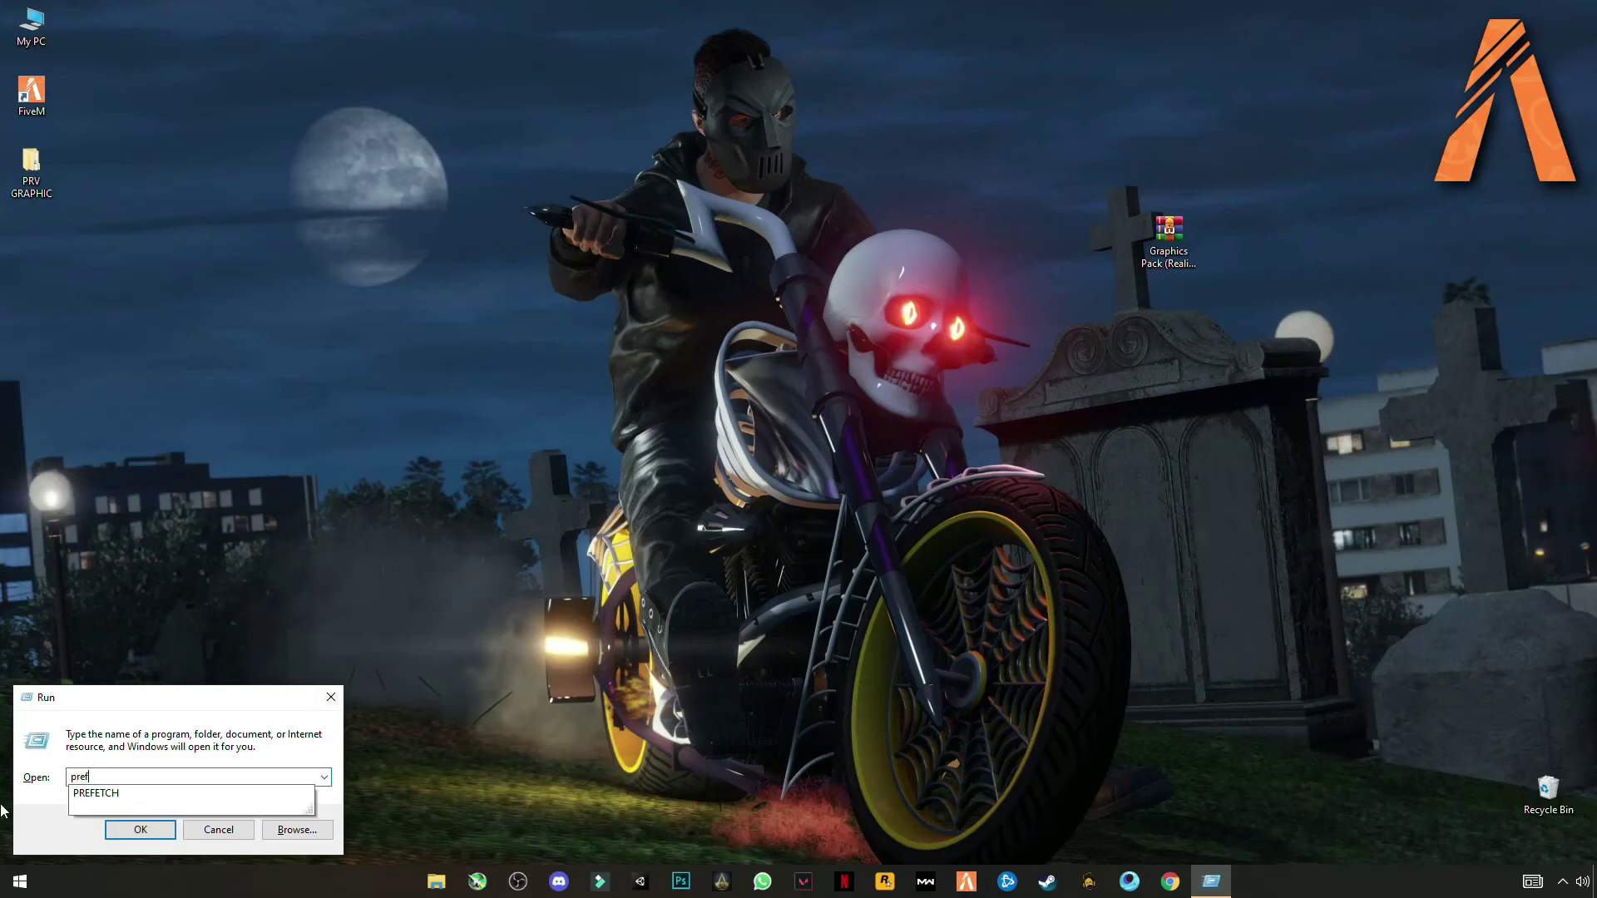
type("etch")
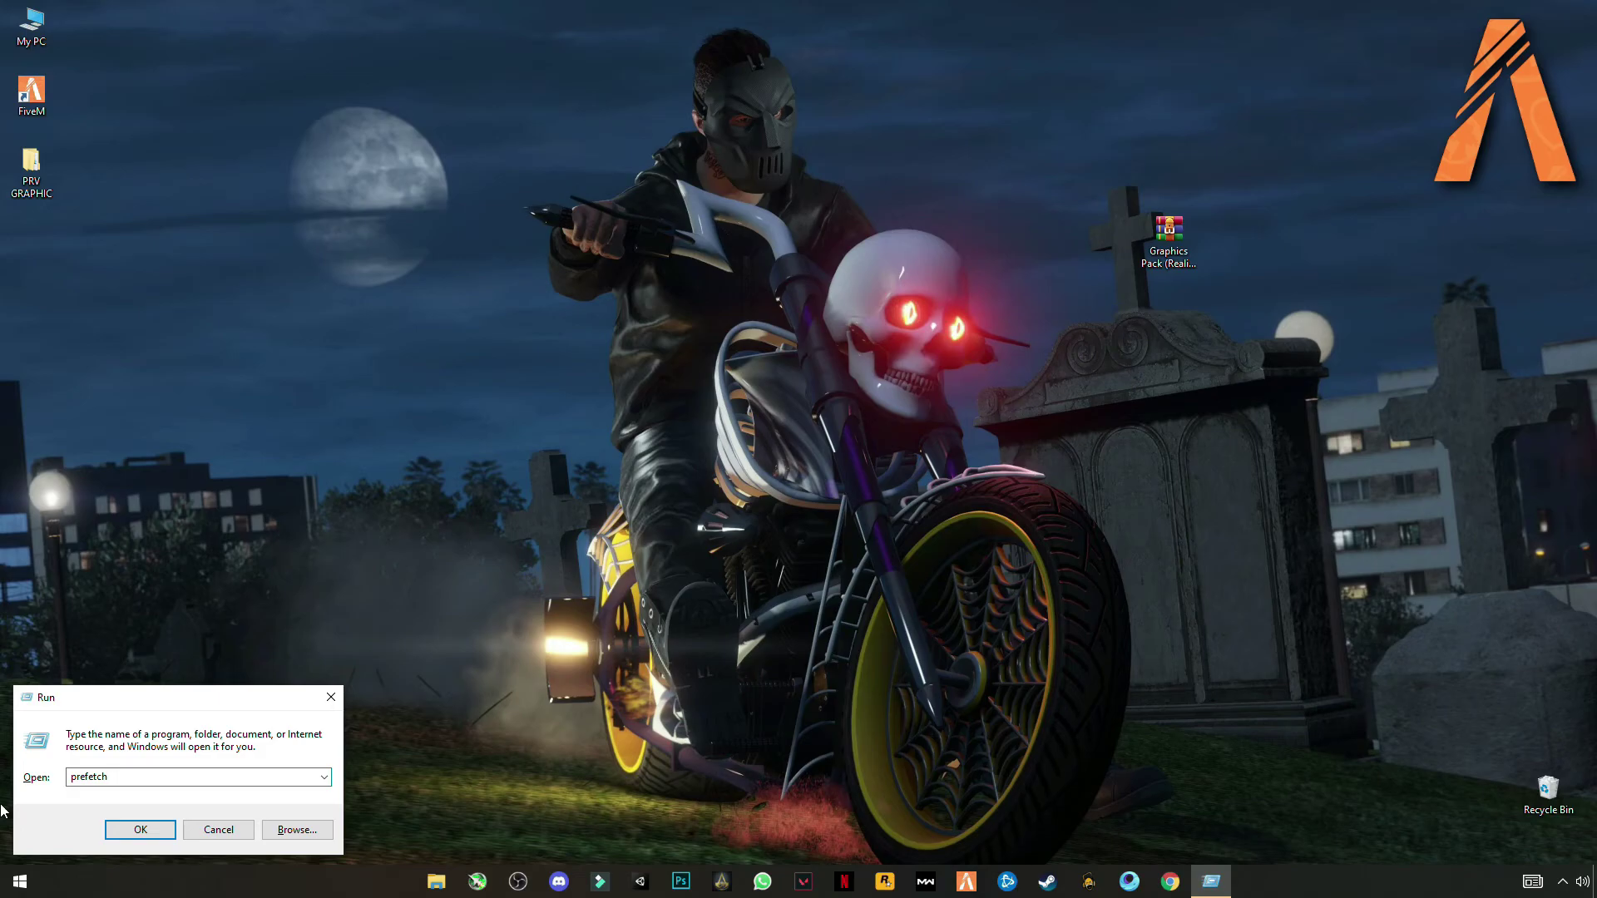
left_click(114, 840)
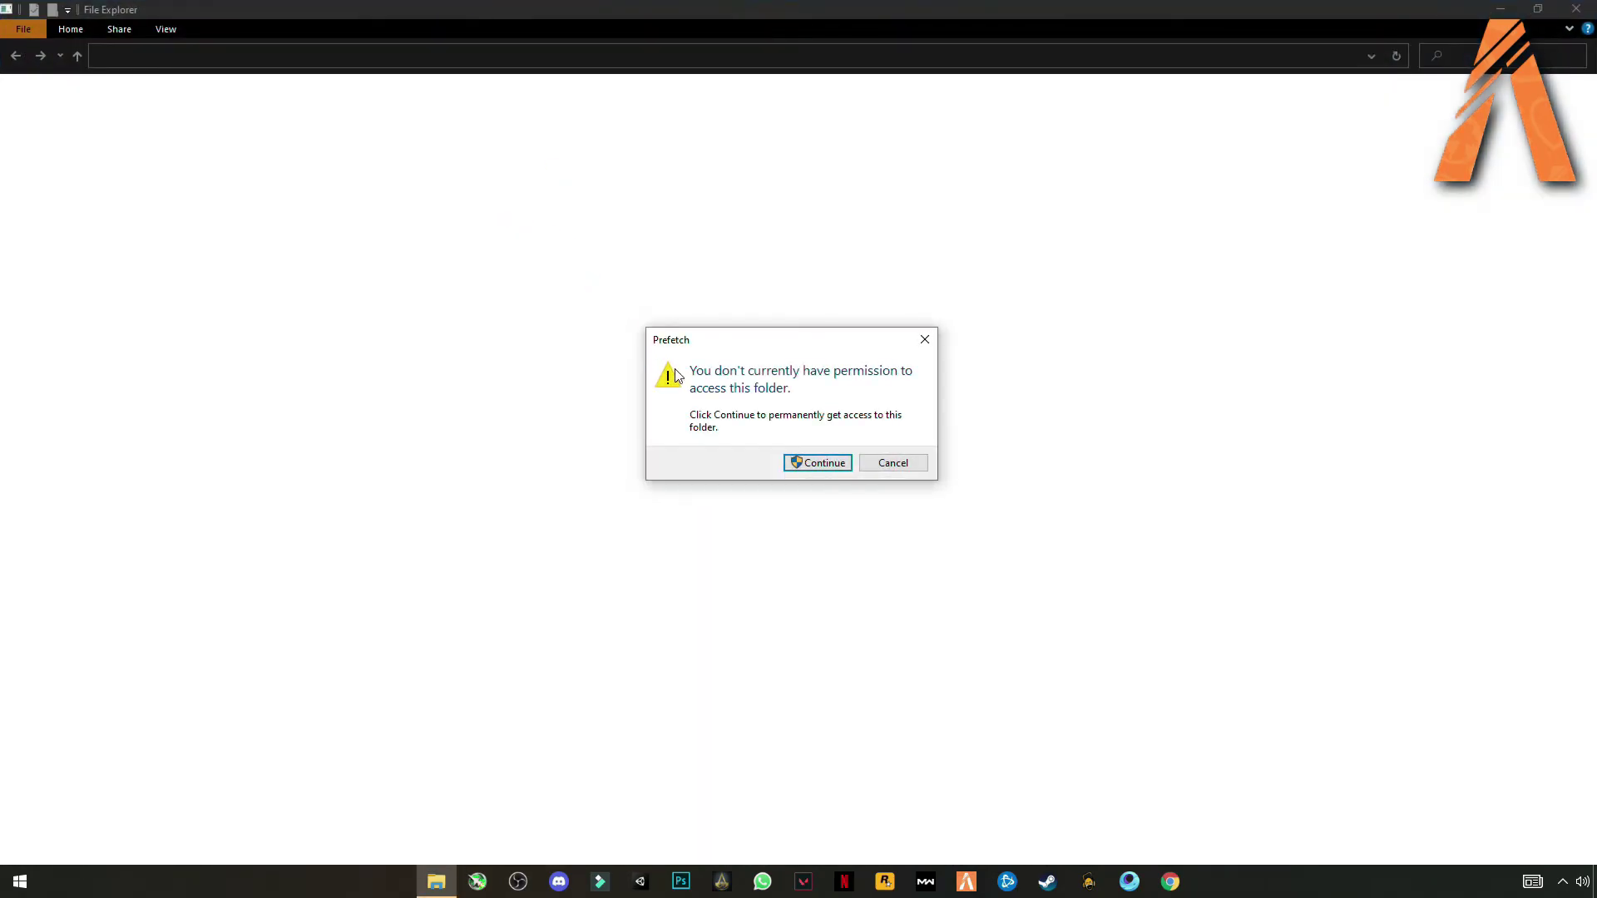
left_click(796, 464)
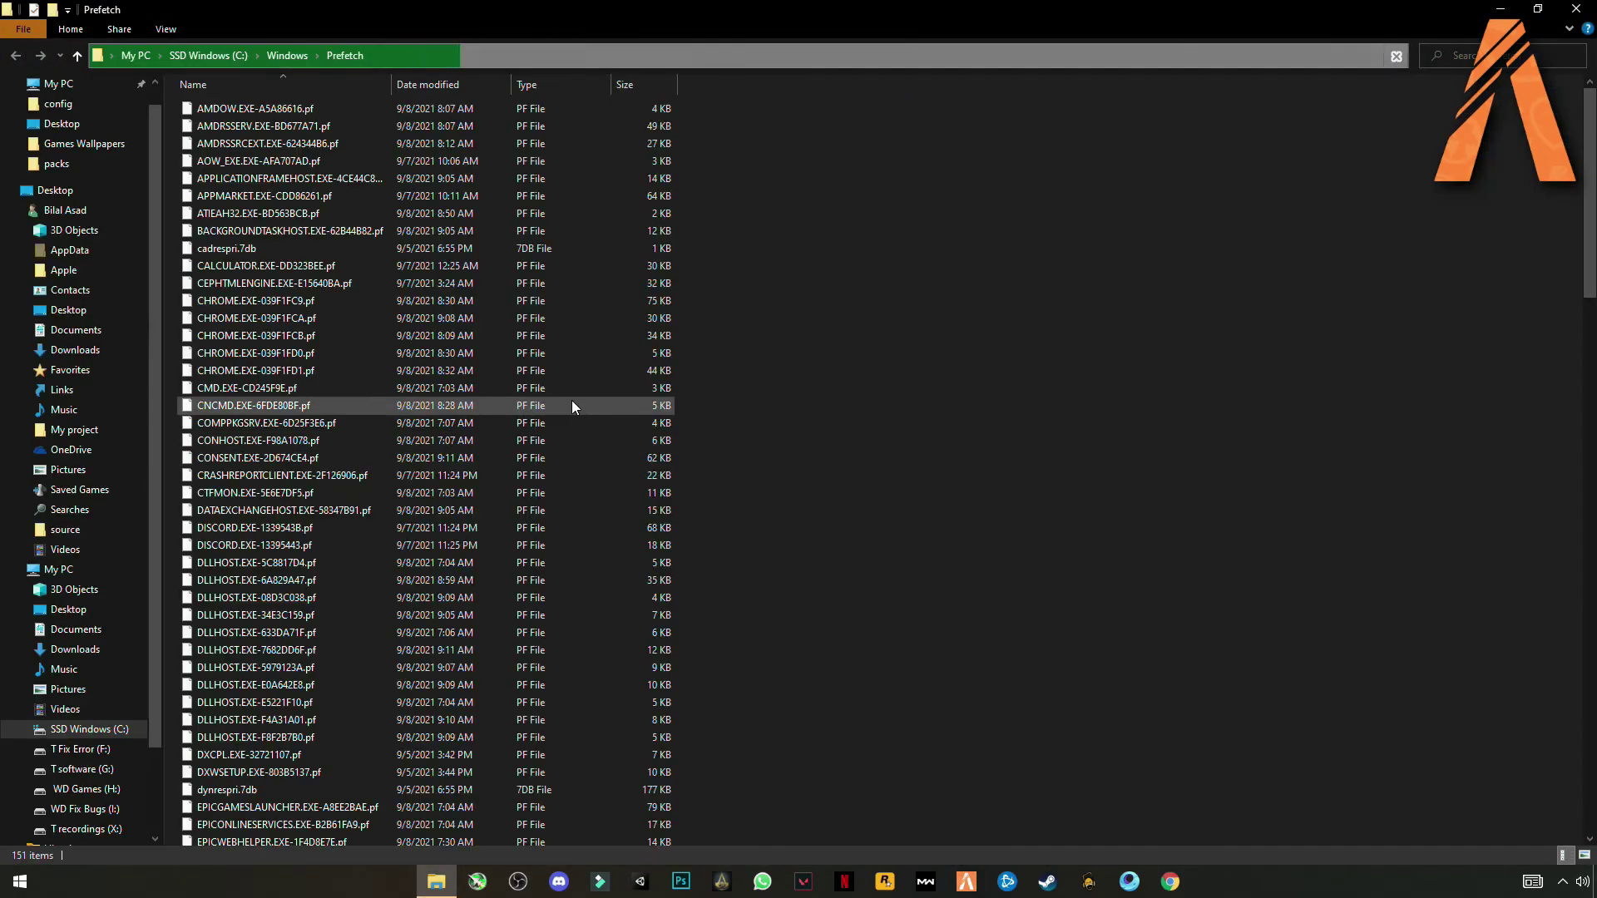
Delete all Prefetch files, skip the in-use one, and close the window
left_click(474, 405)
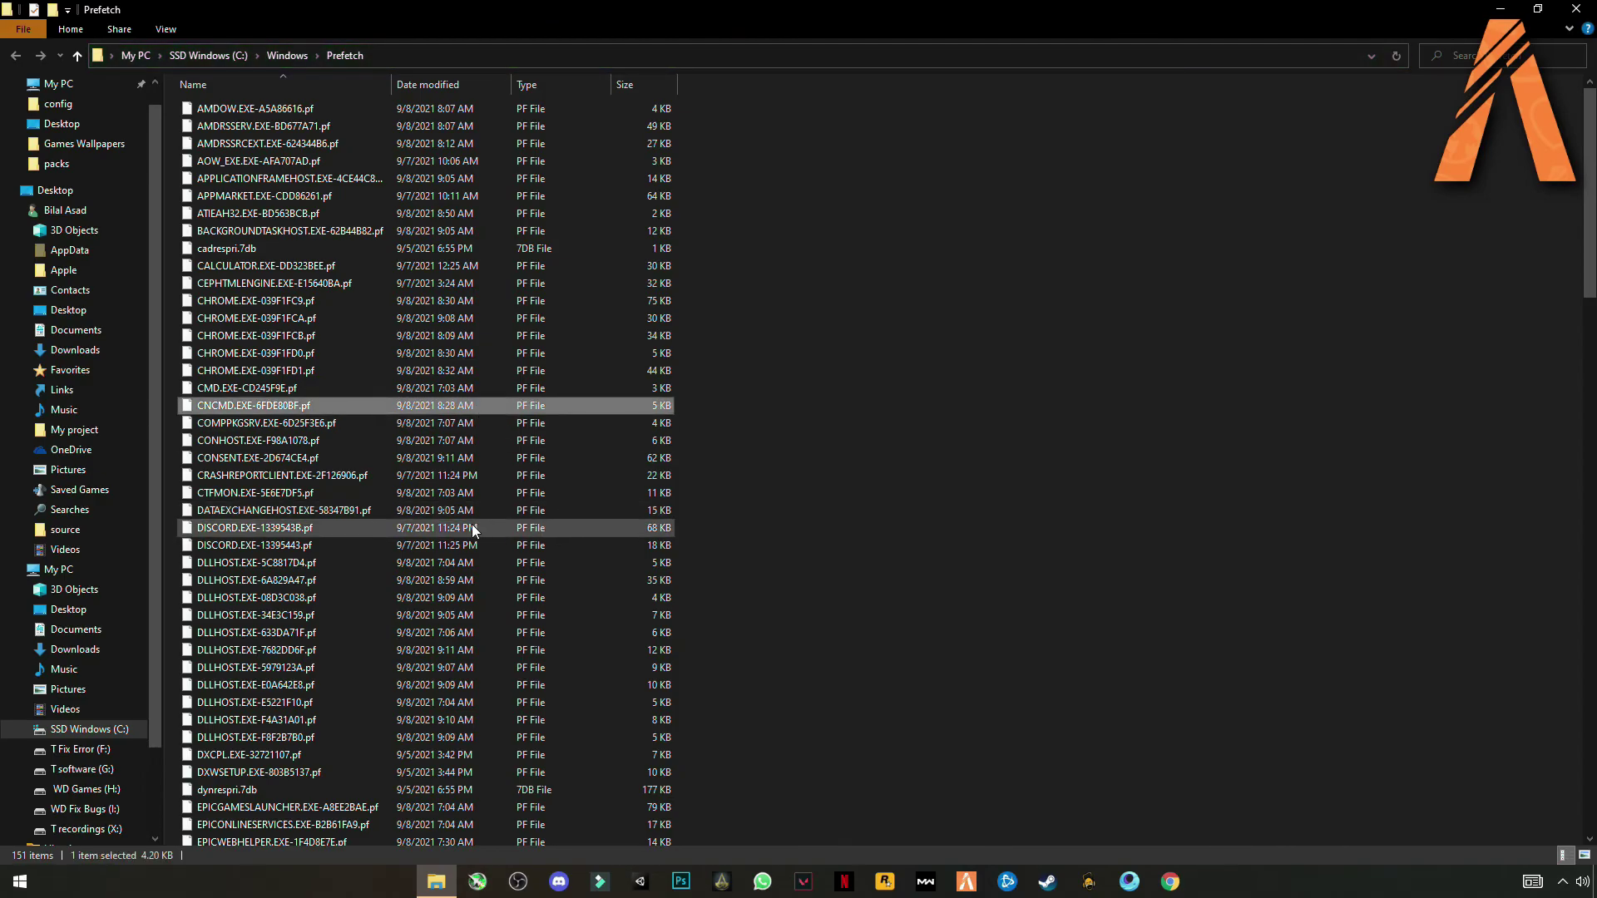
key("ctrl+a")
right_click(333, 475)
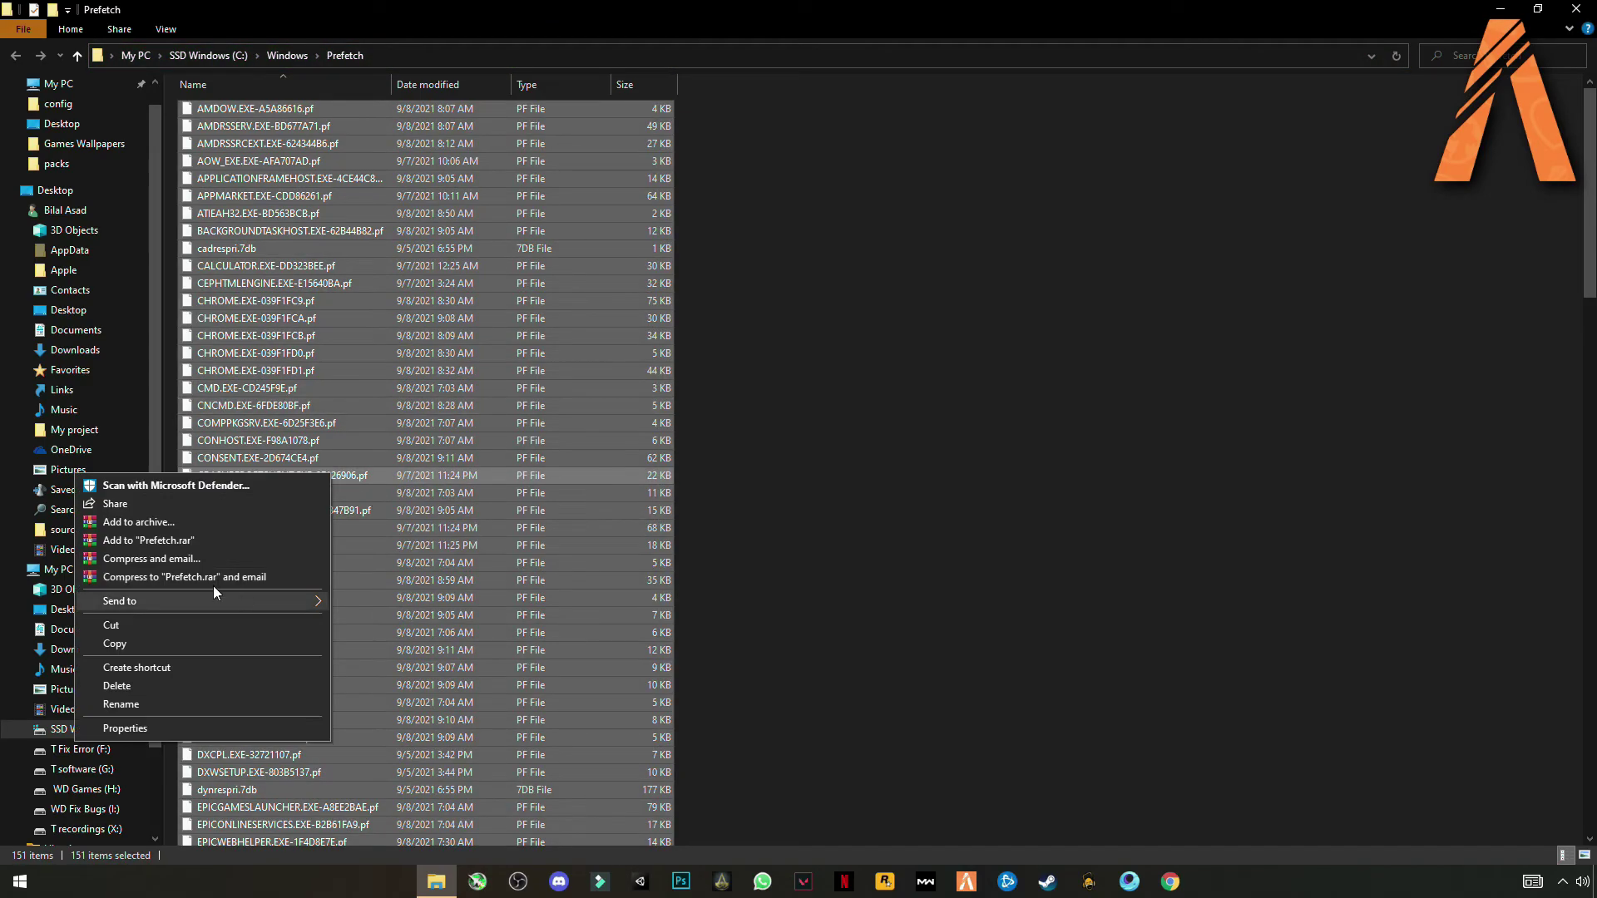
left_click(126, 686)
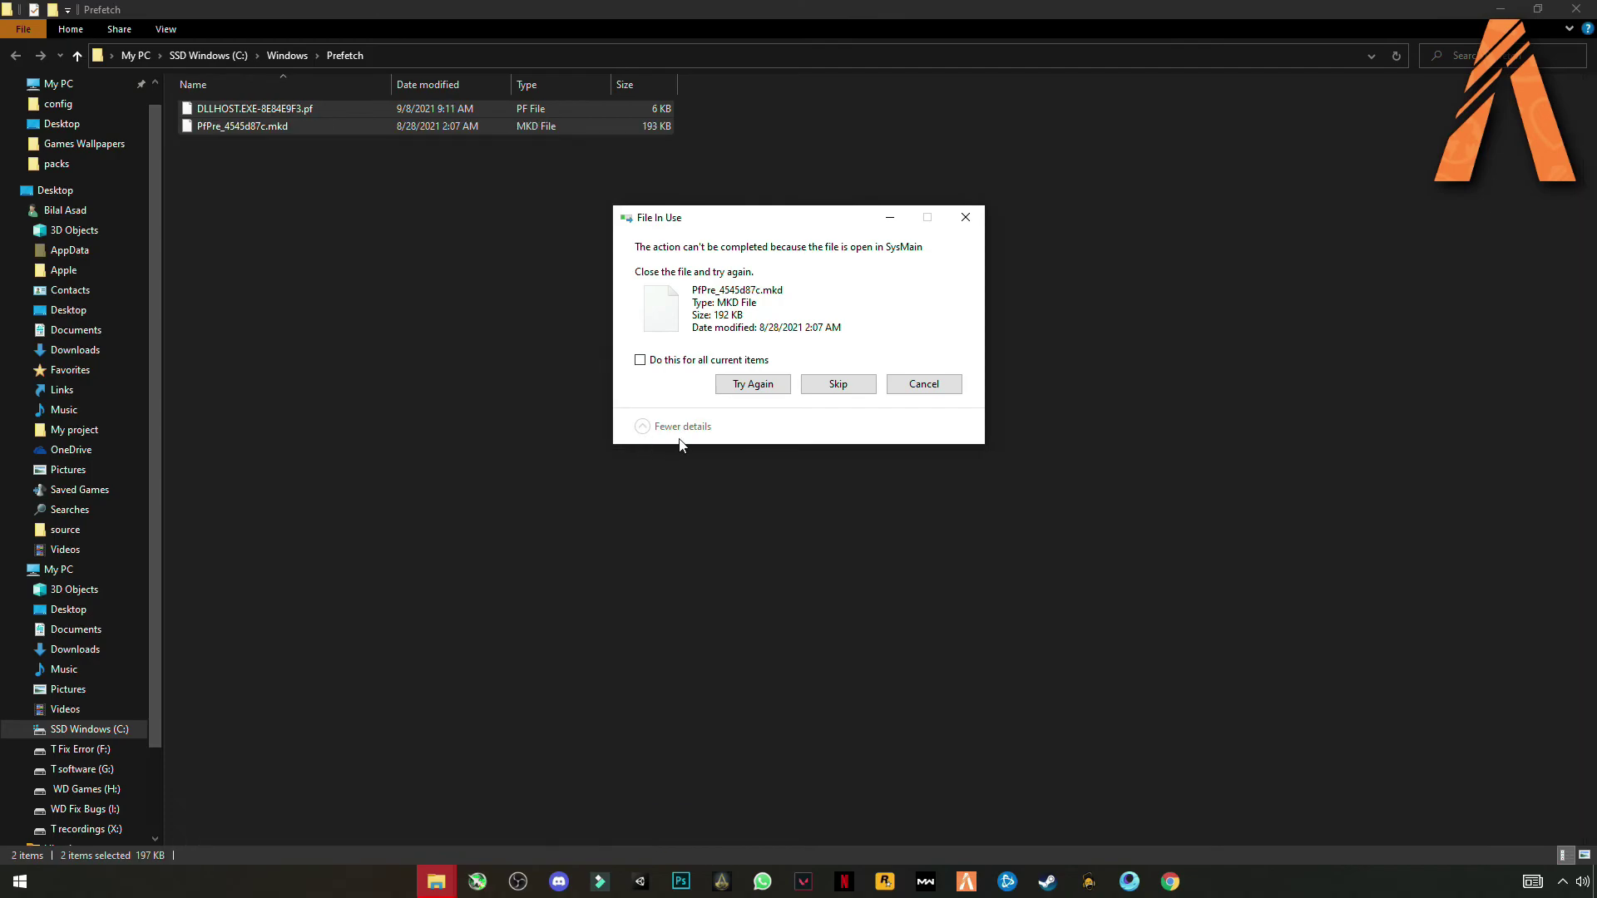
left_click(838, 384)
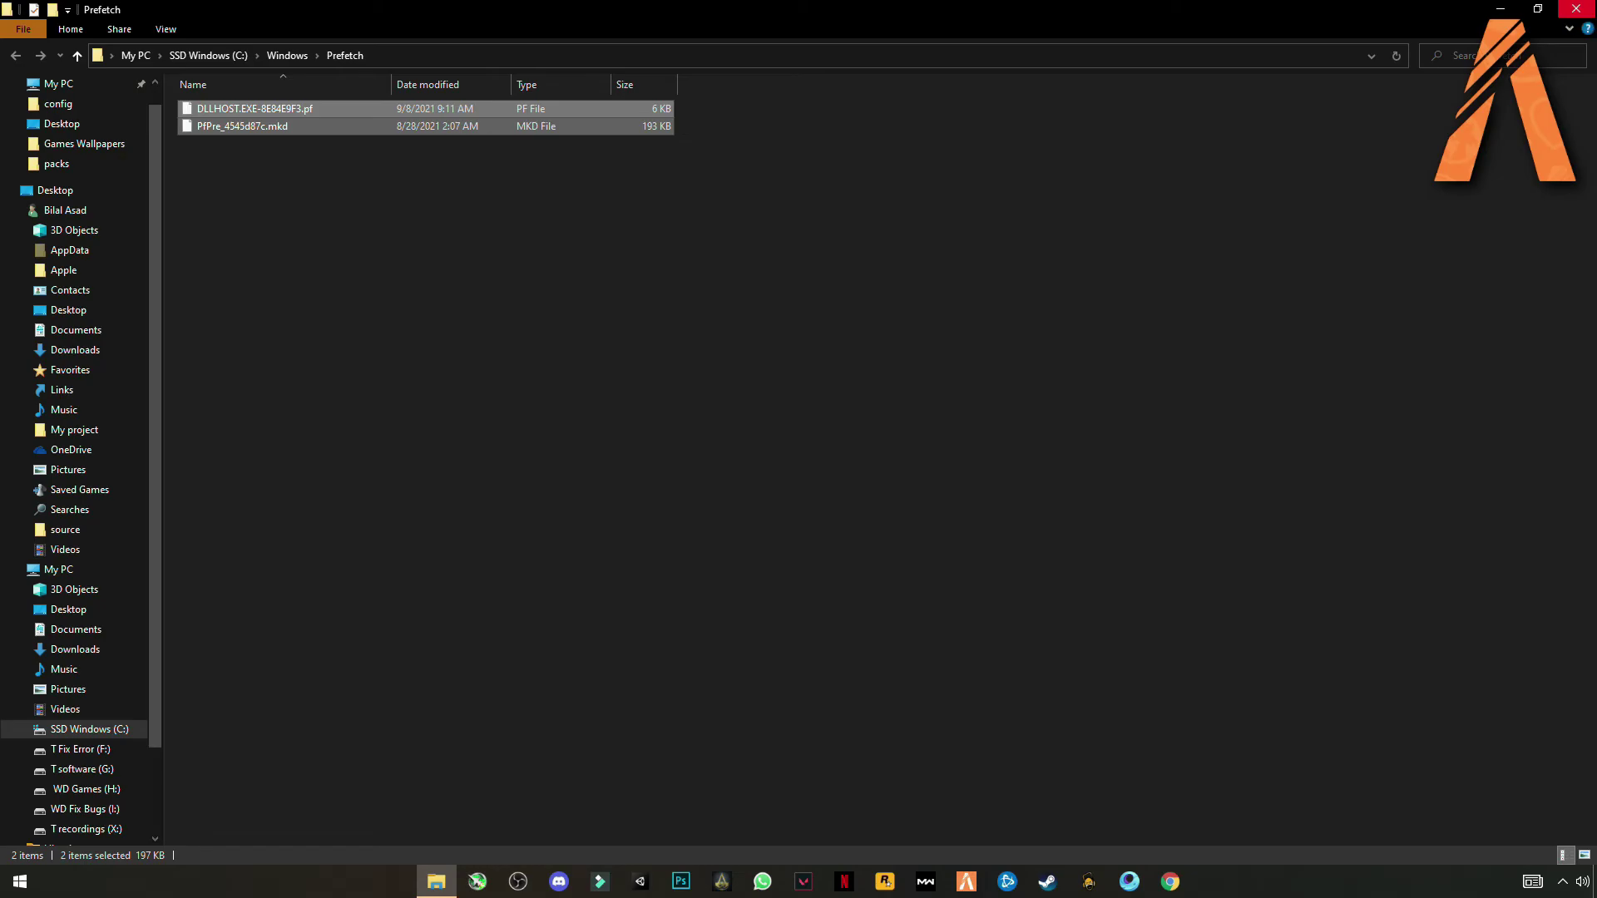
left_click(1575, 10)
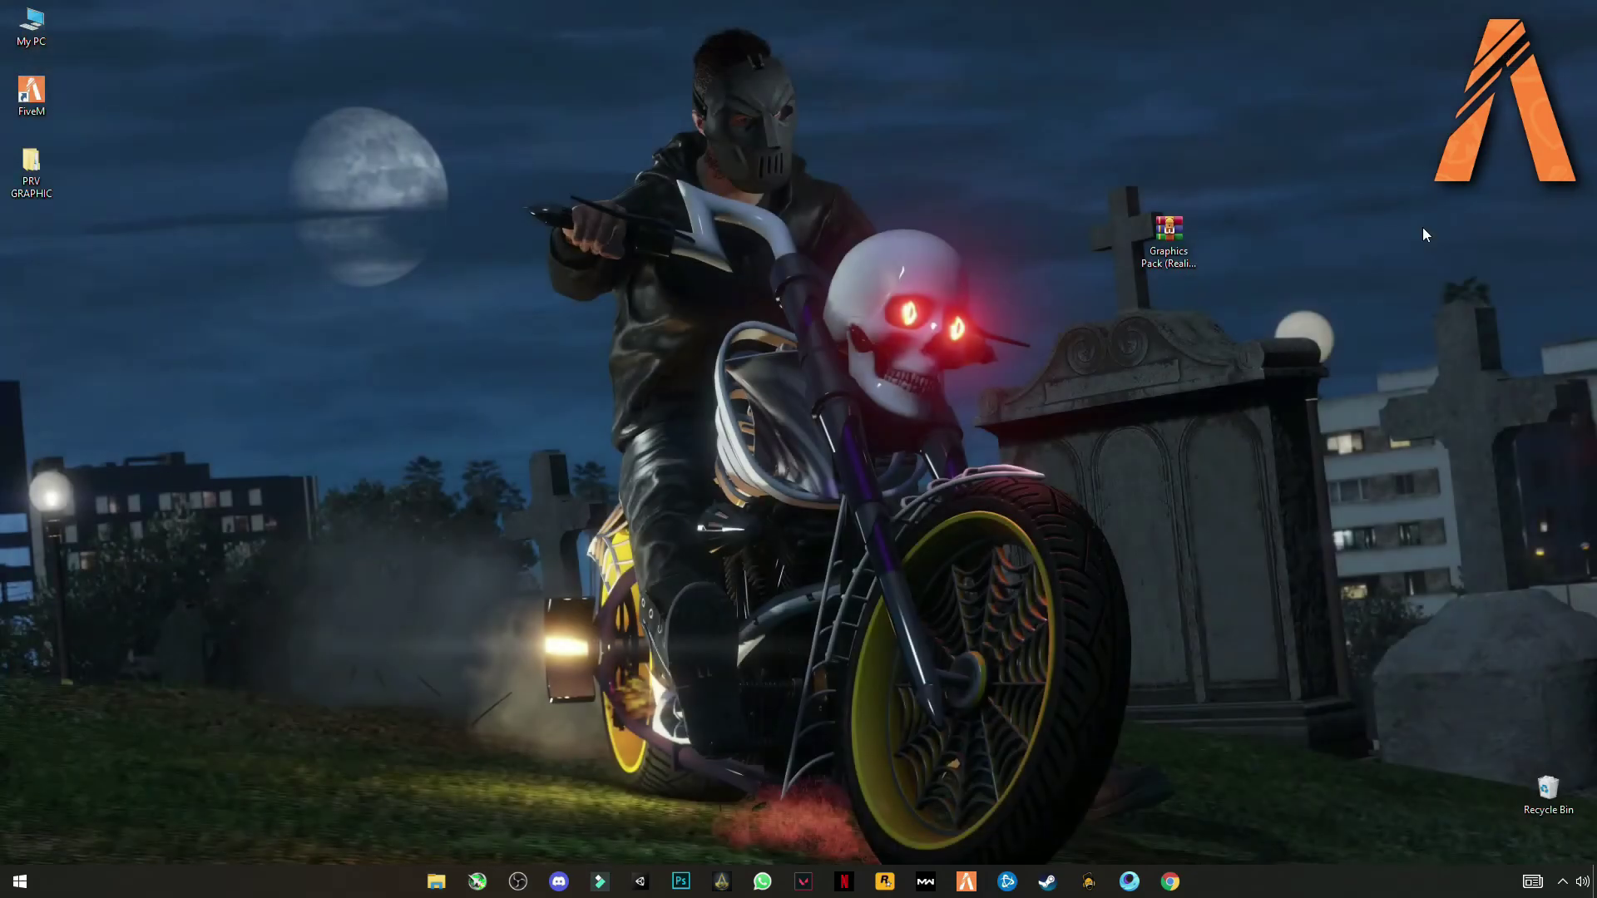
Open Performance Settings via My PC Properties and Advanced system settings
right_click(41, 24)
left_click(42, 40)
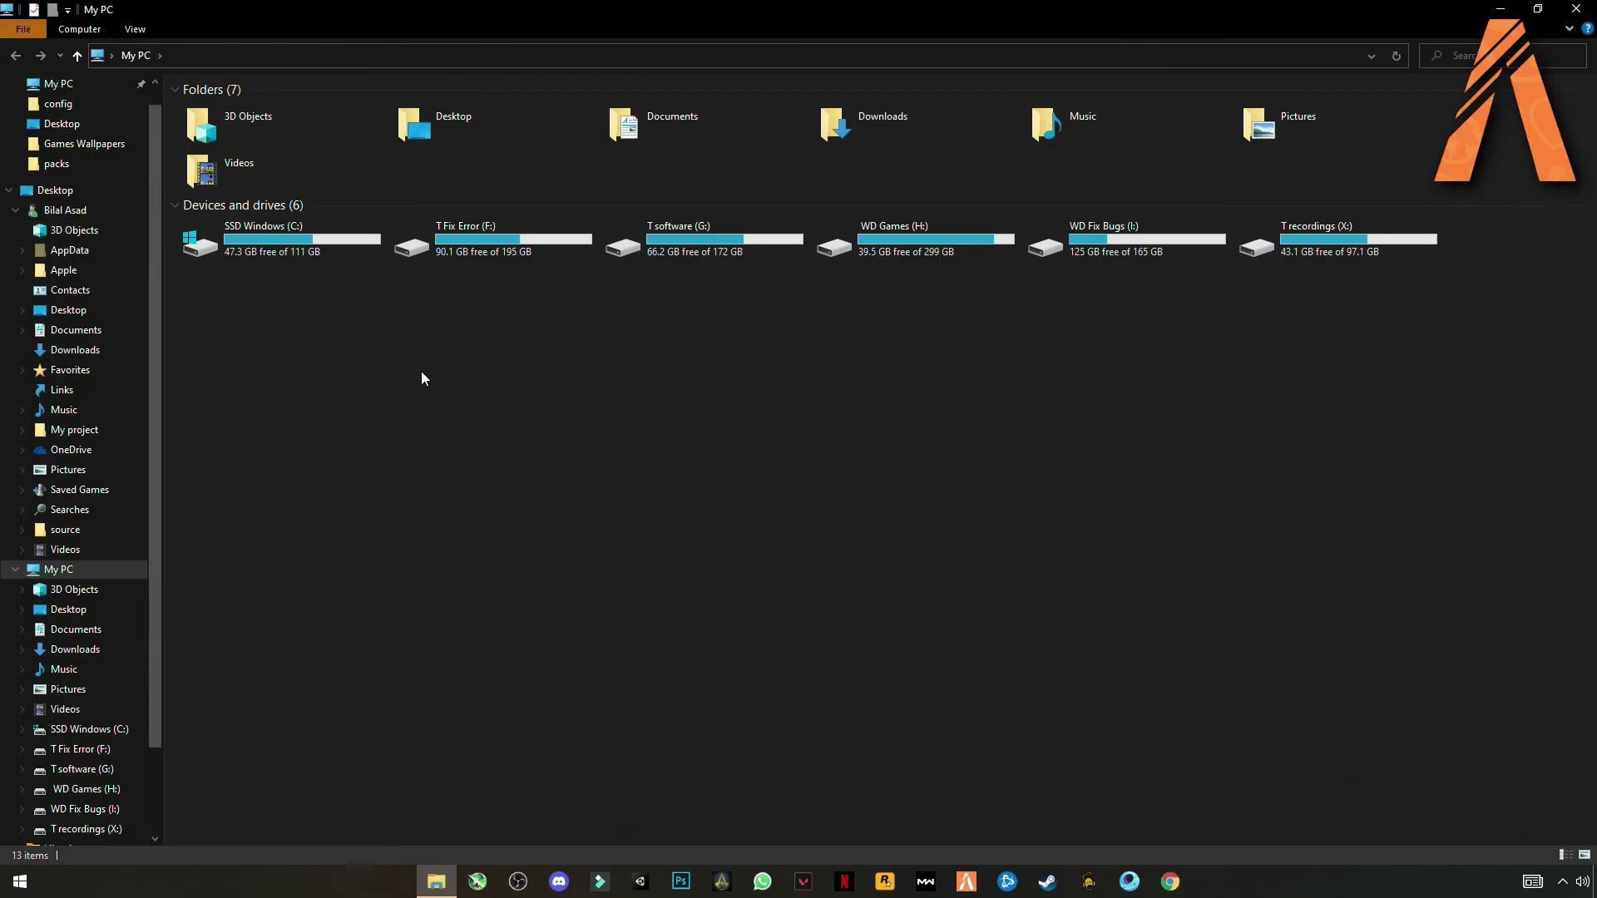
right_click(421, 371)
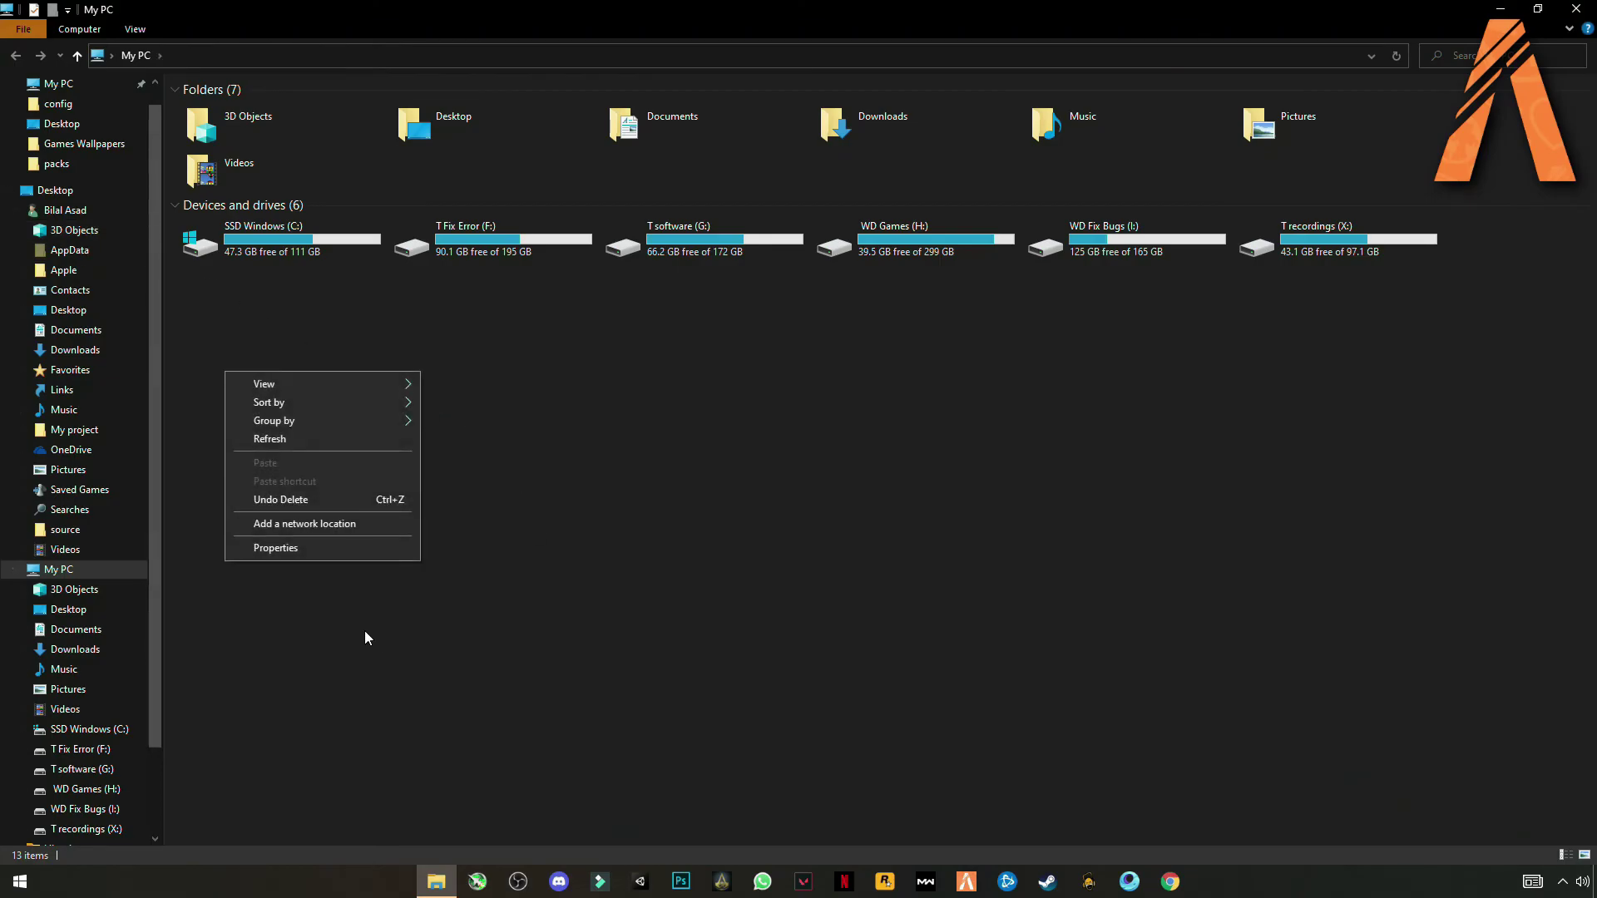
left_click(285, 549)
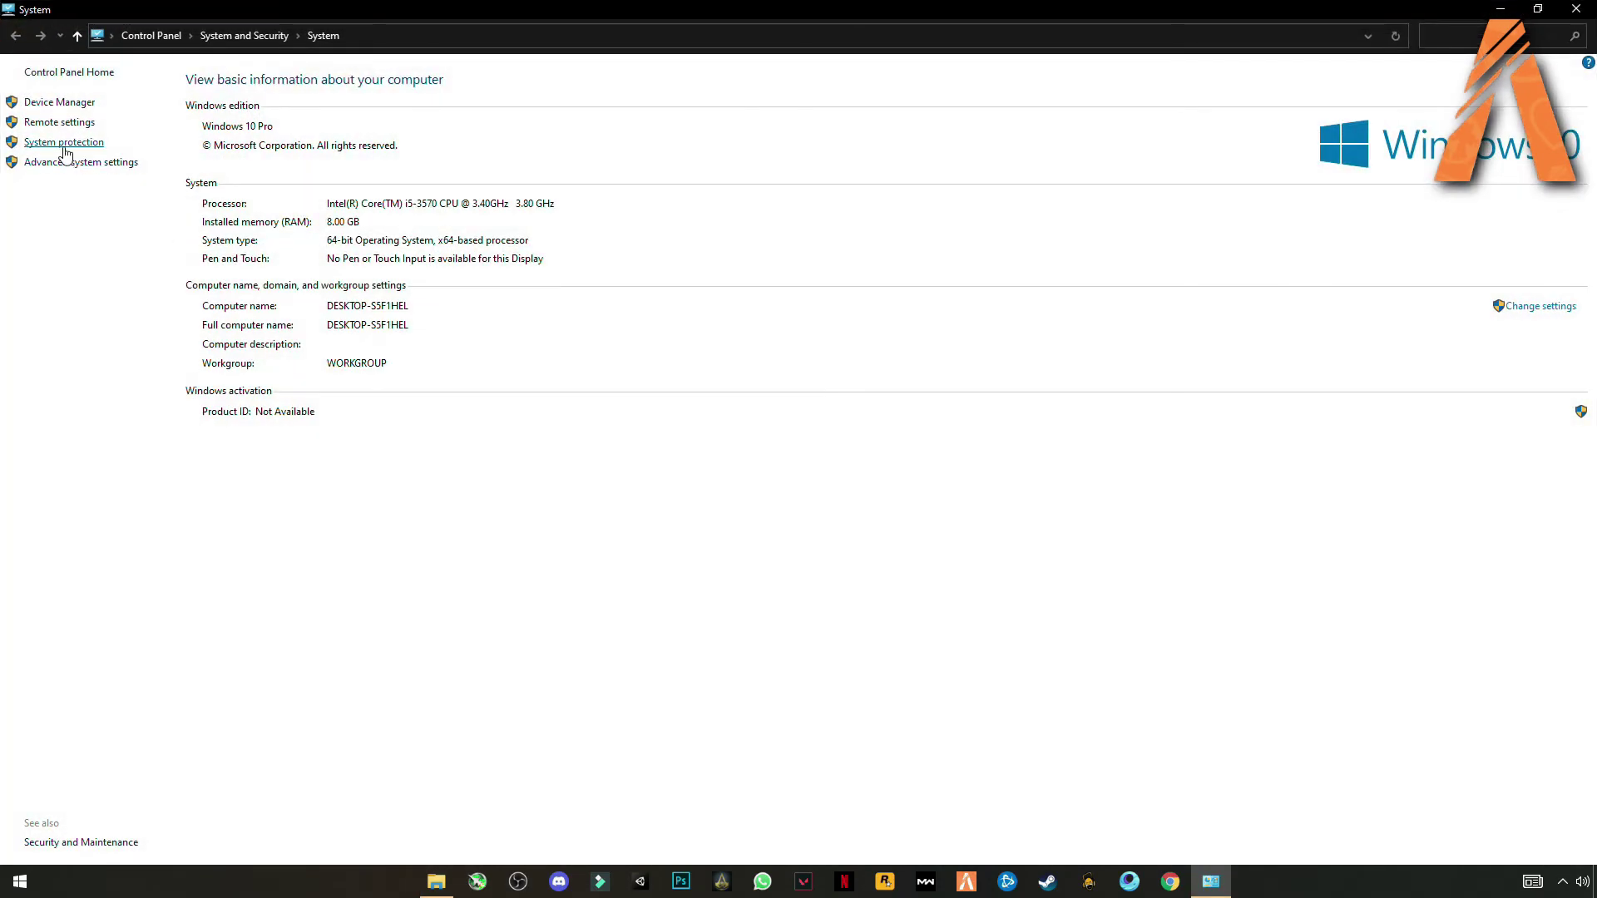
left_click(118, 167)
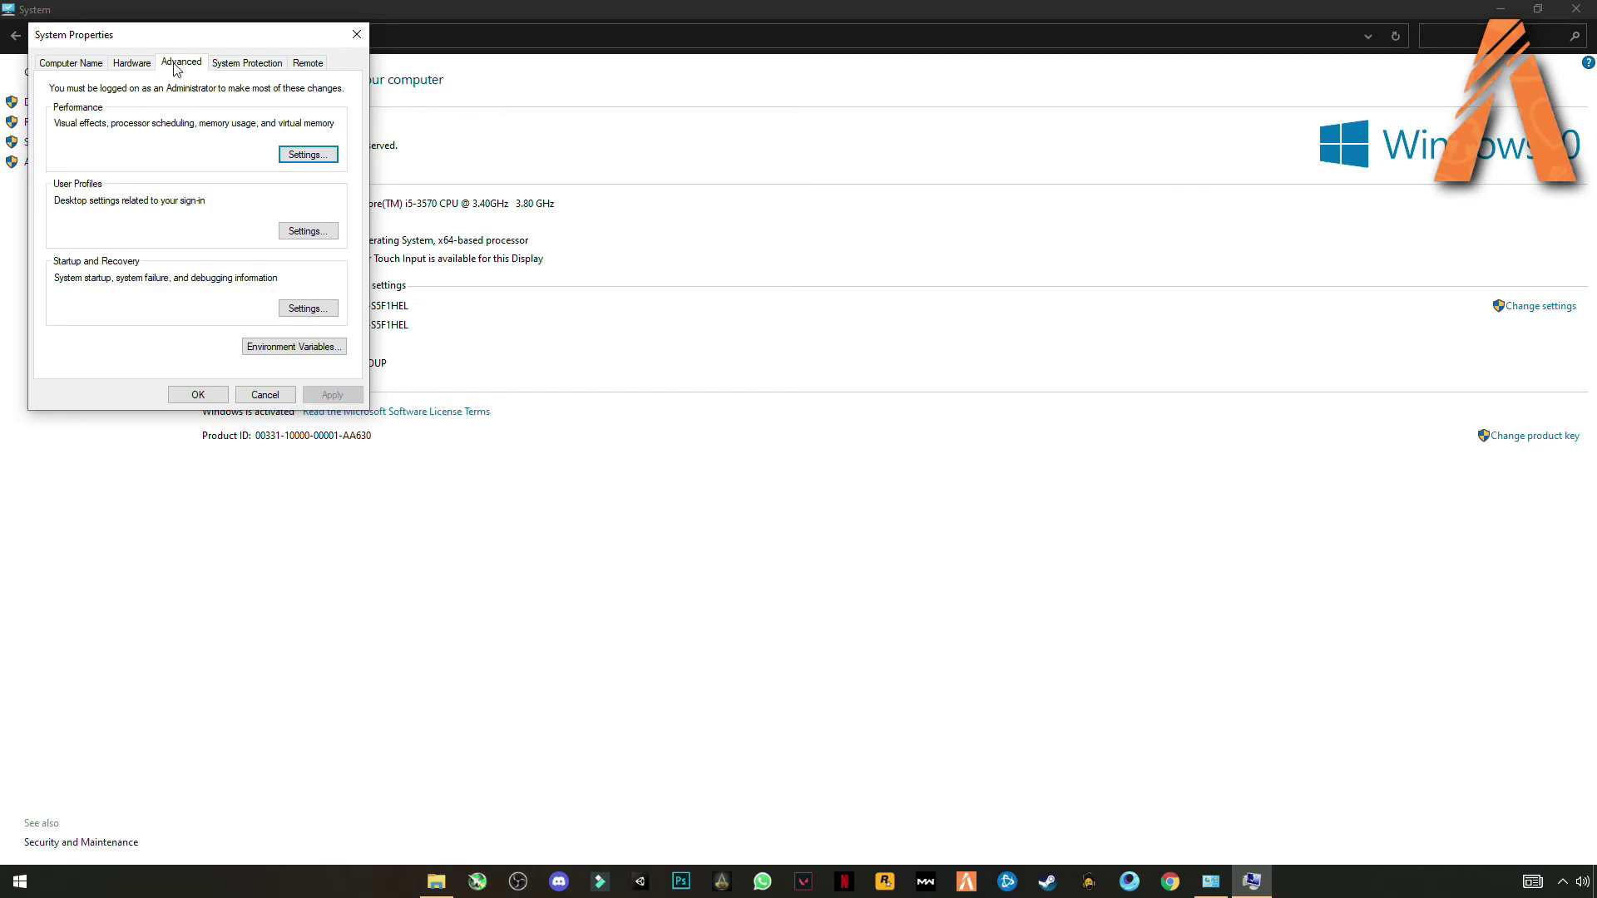
left_click(293, 153)
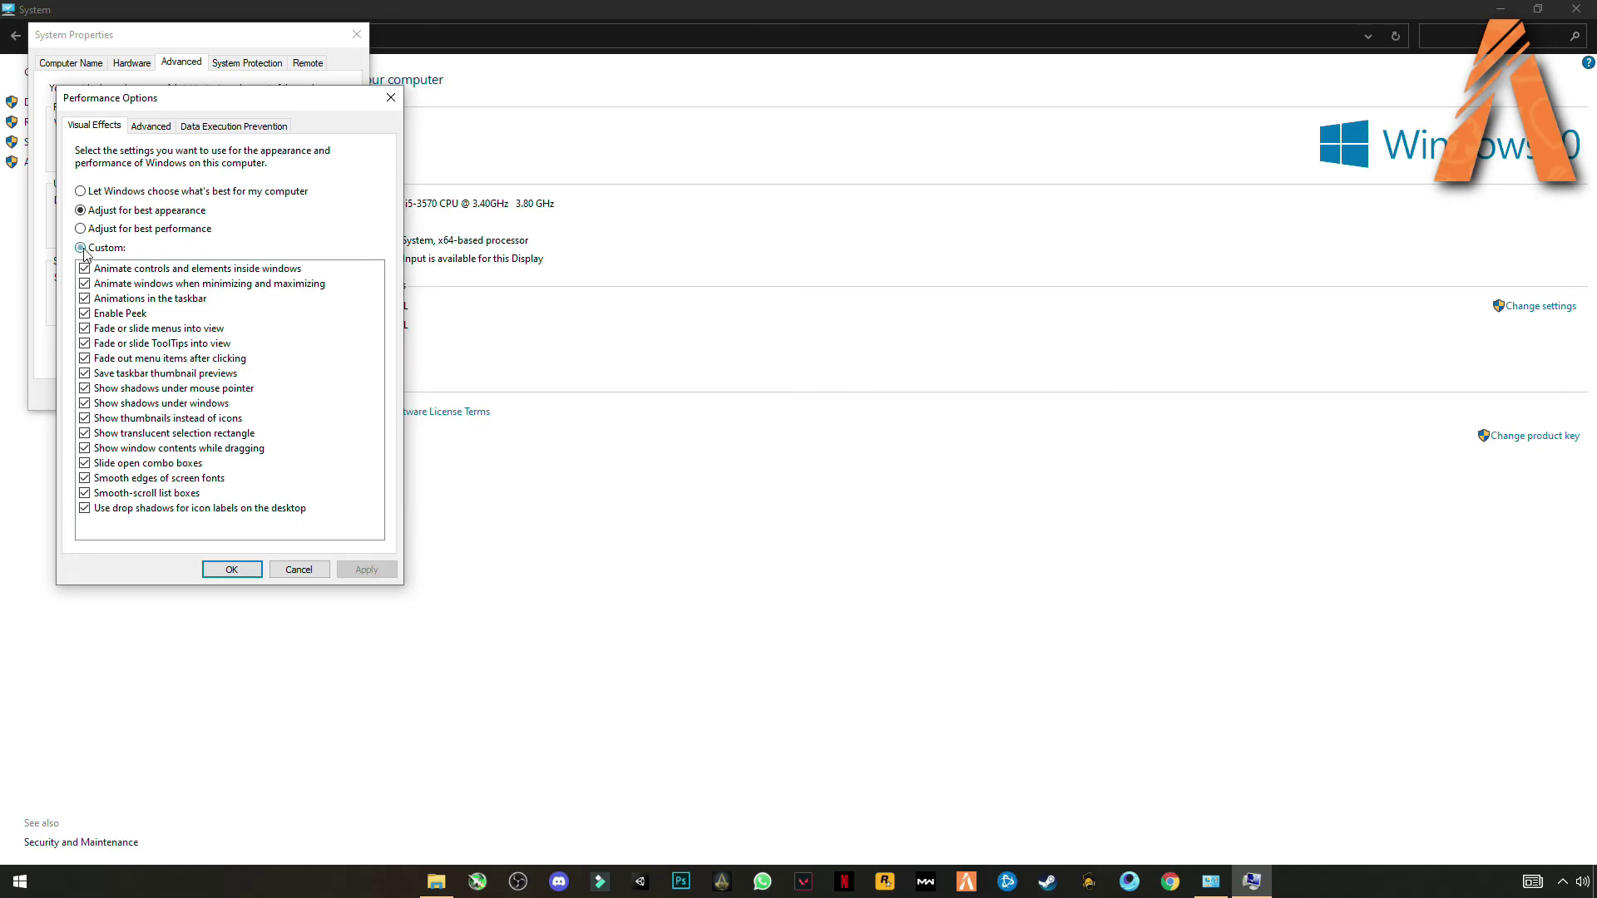
Uncheck all 17 visual effects, from window animations to desktop icon label shadows
left_click(84, 270)
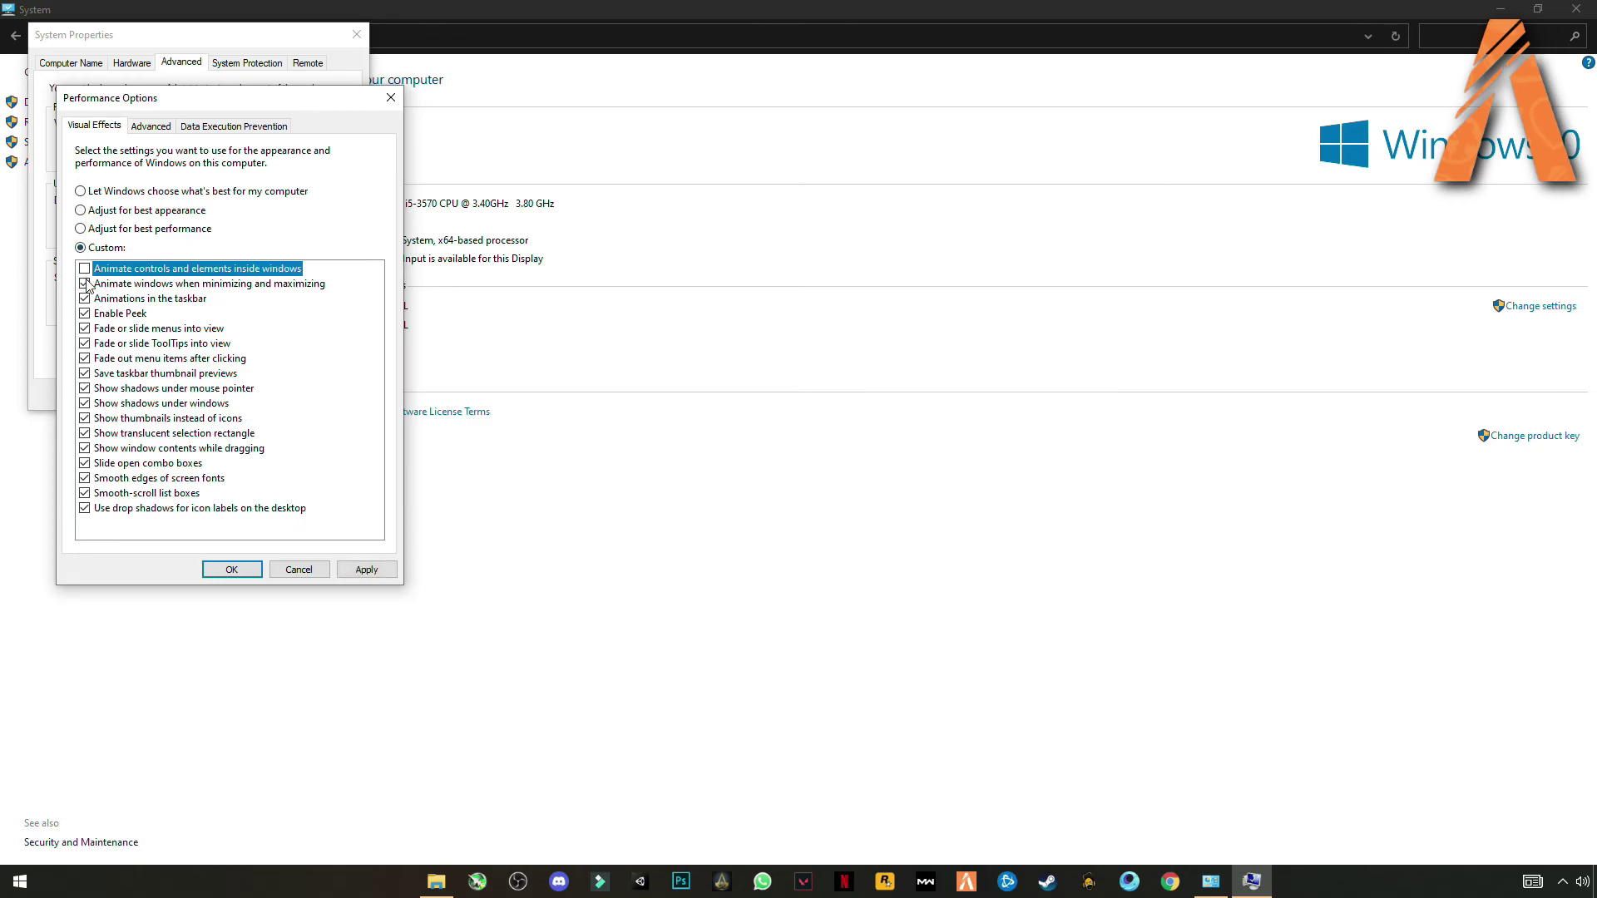
left_click(85, 284)
left_click(85, 299)
left_click(85, 314)
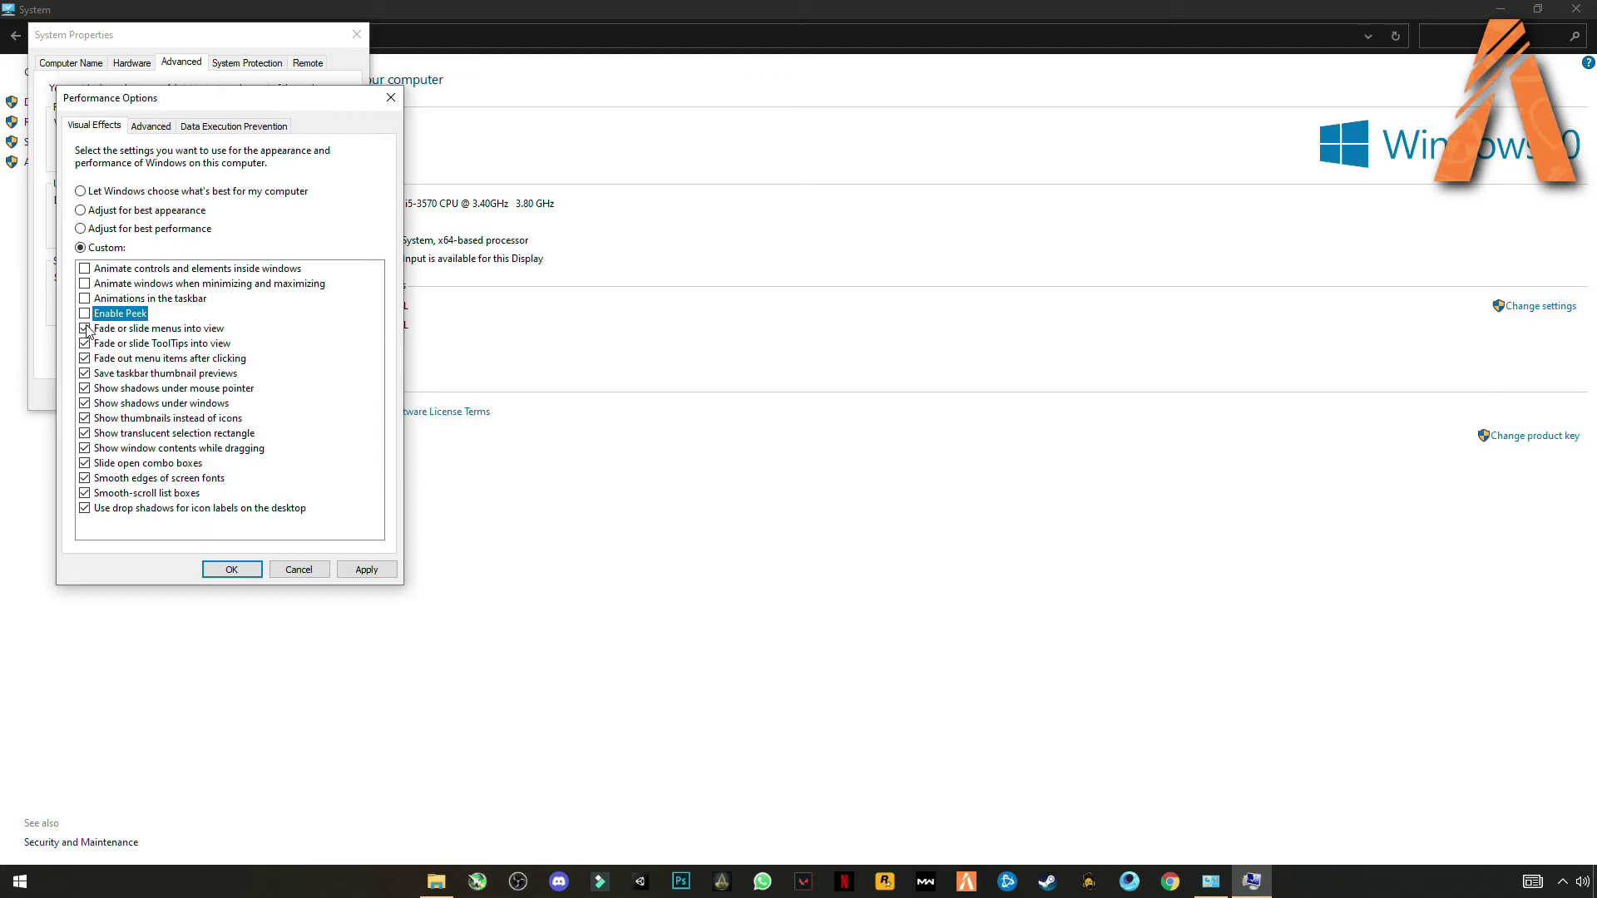
left_click(84, 329)
left_click(84, 344)
left_click(85, 358)
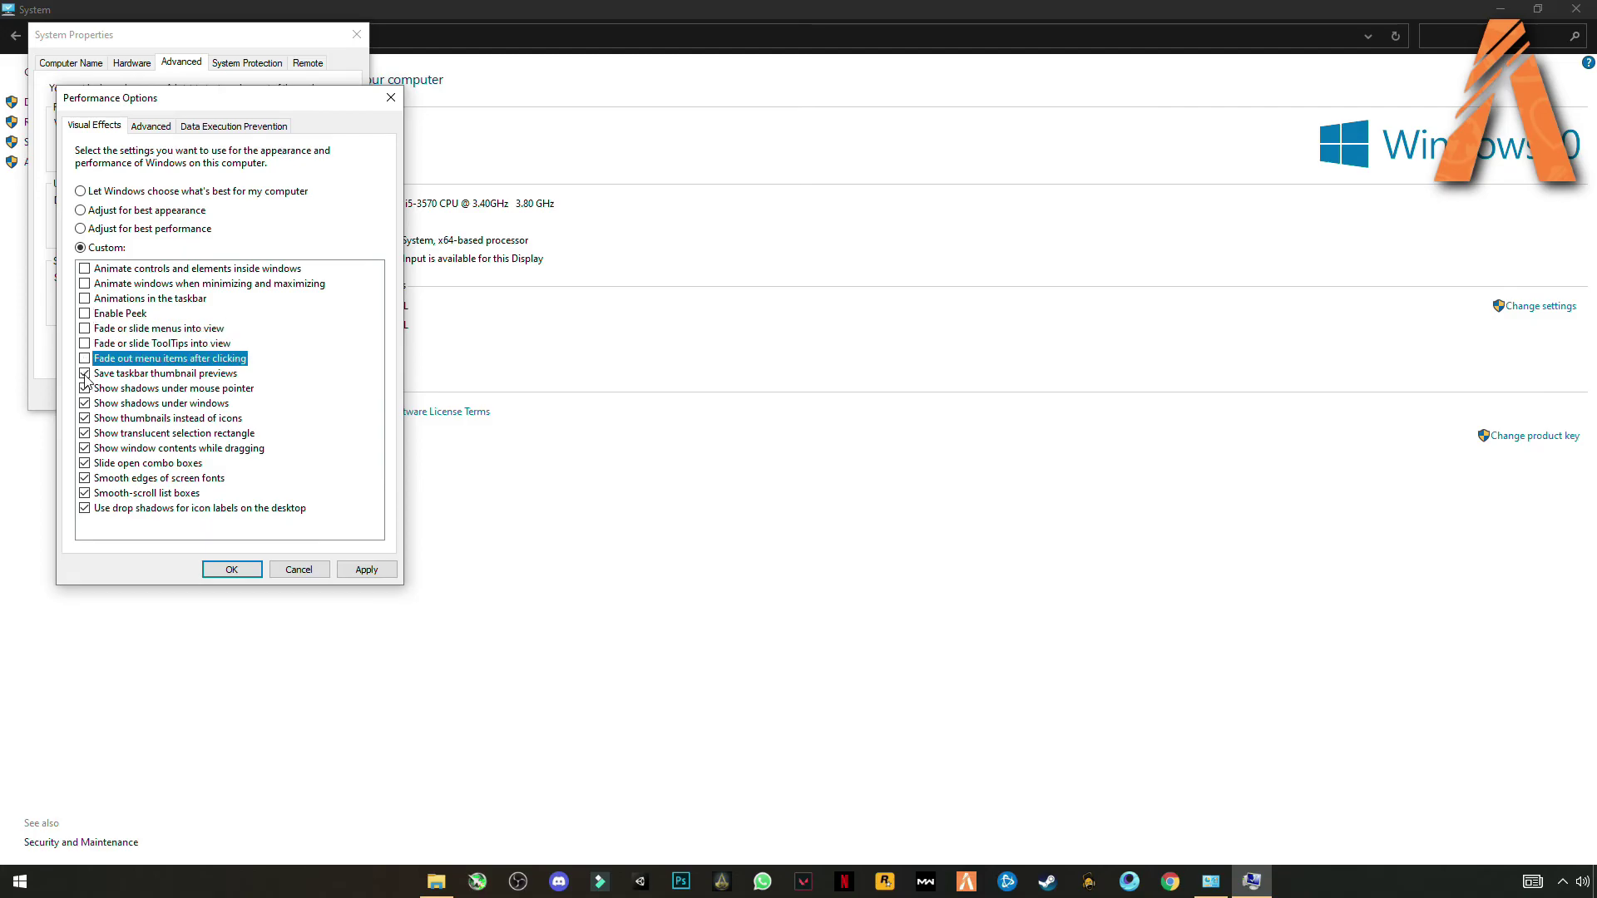
left_click(85, 388)
left_click(85, 403)
left_click(84, 374)
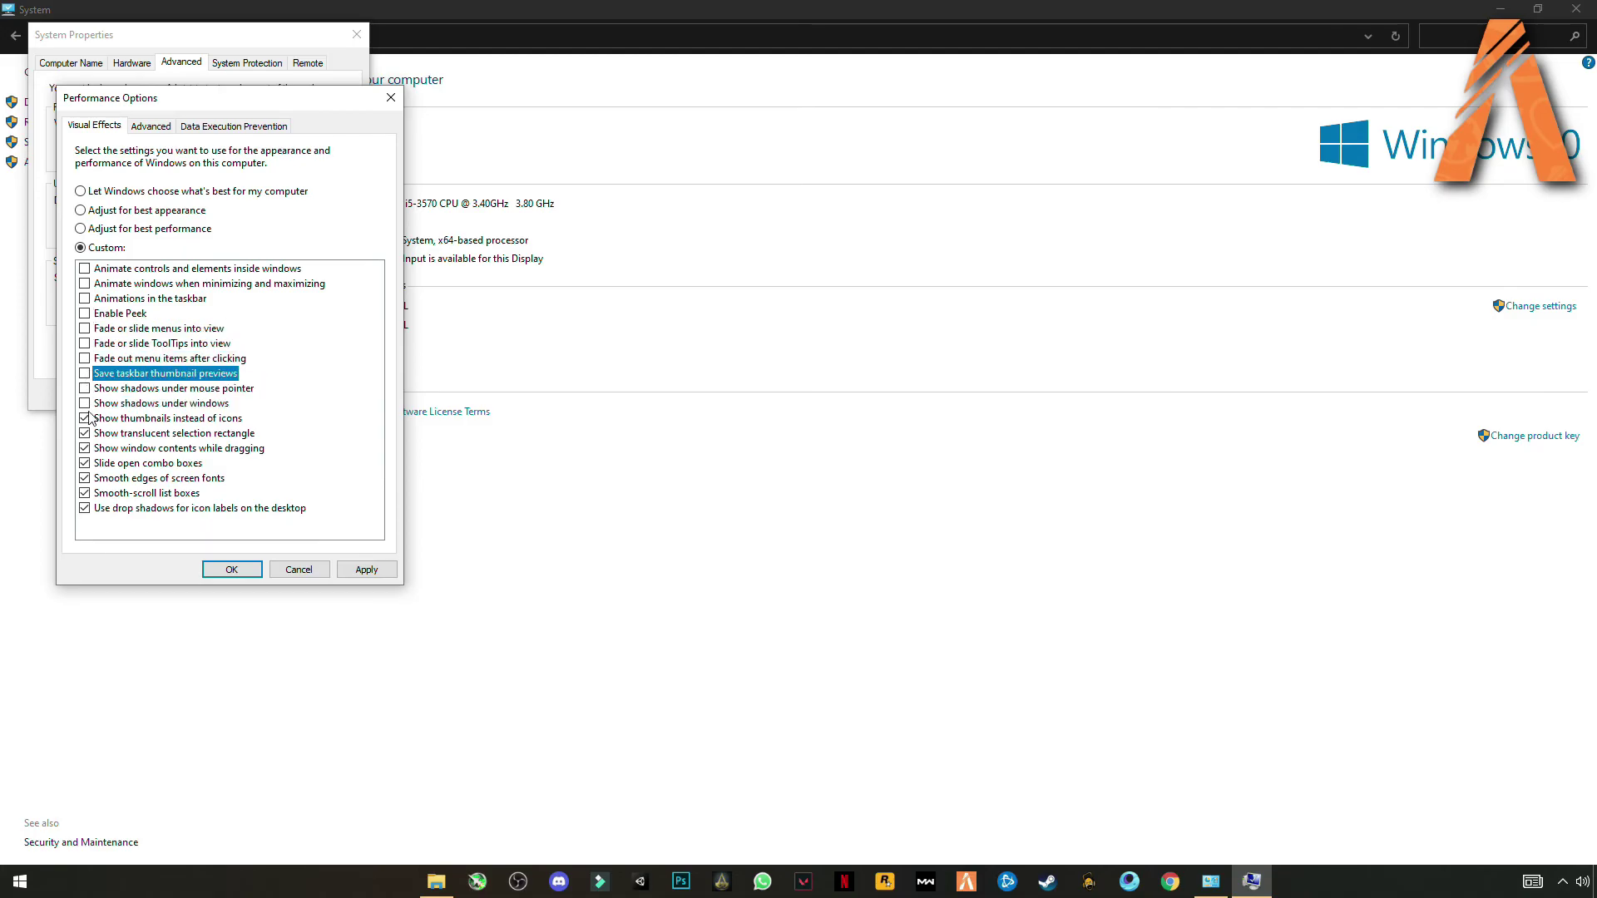
left_click(85, 418)
left_click(85, 433)
left_click(85, 449)
left_click(84, 464)
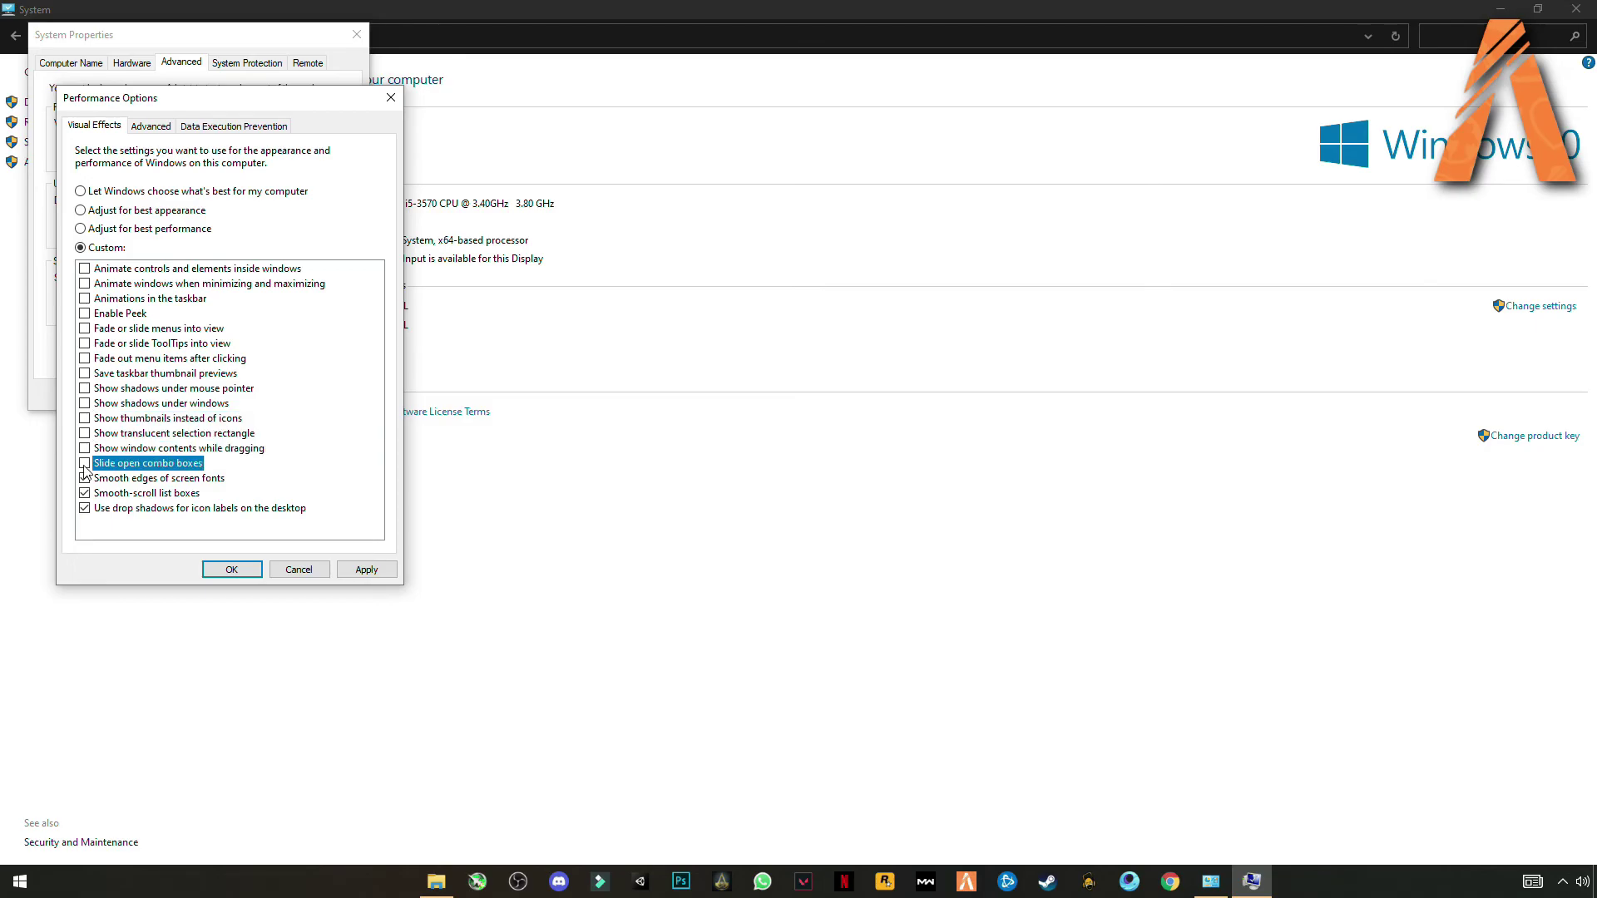
left_click(85, 478)
left_click(85, 493)
left_click(85, 508)
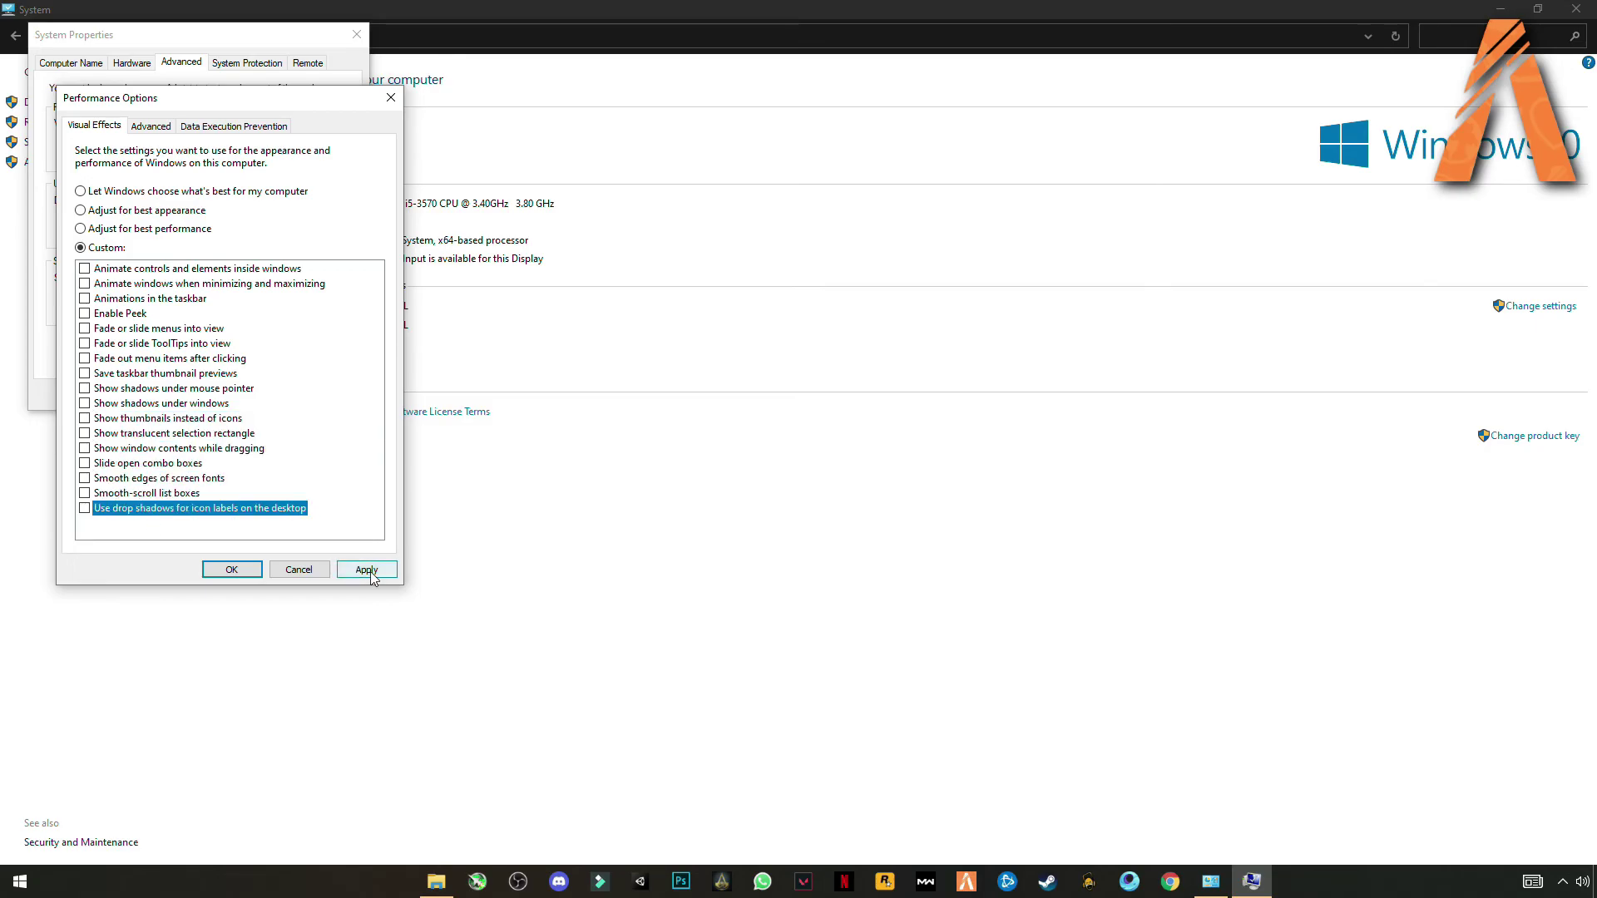
Apply the changes and confirm Performance Options and System Properties with OK
left_click(371, 569)
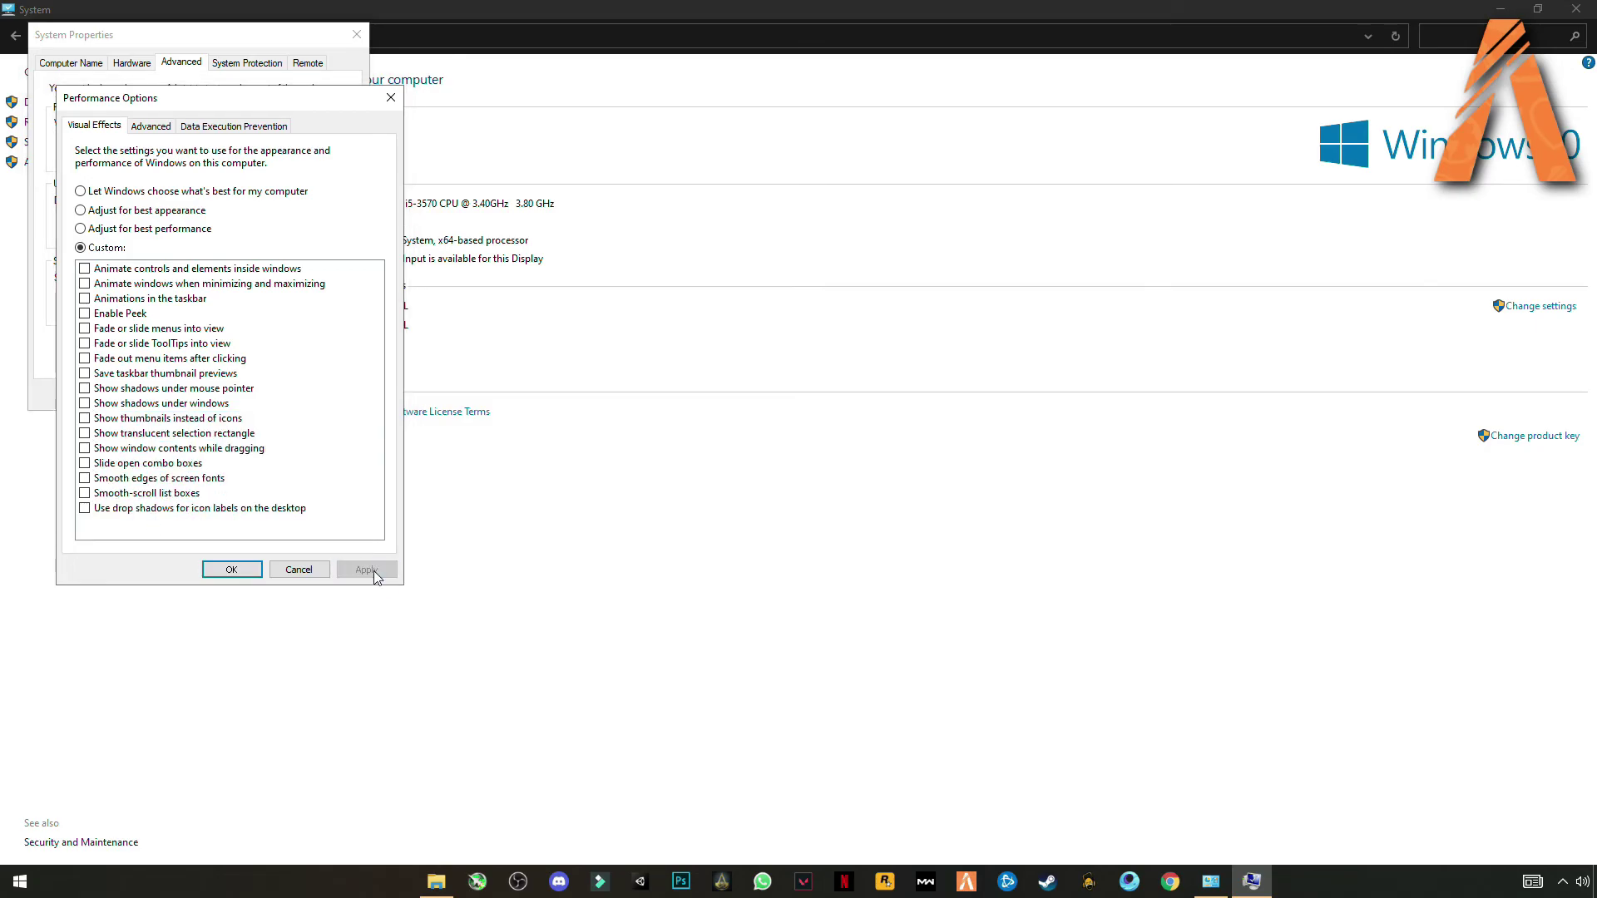
left_click(245, 570)
left_click(211, 394)
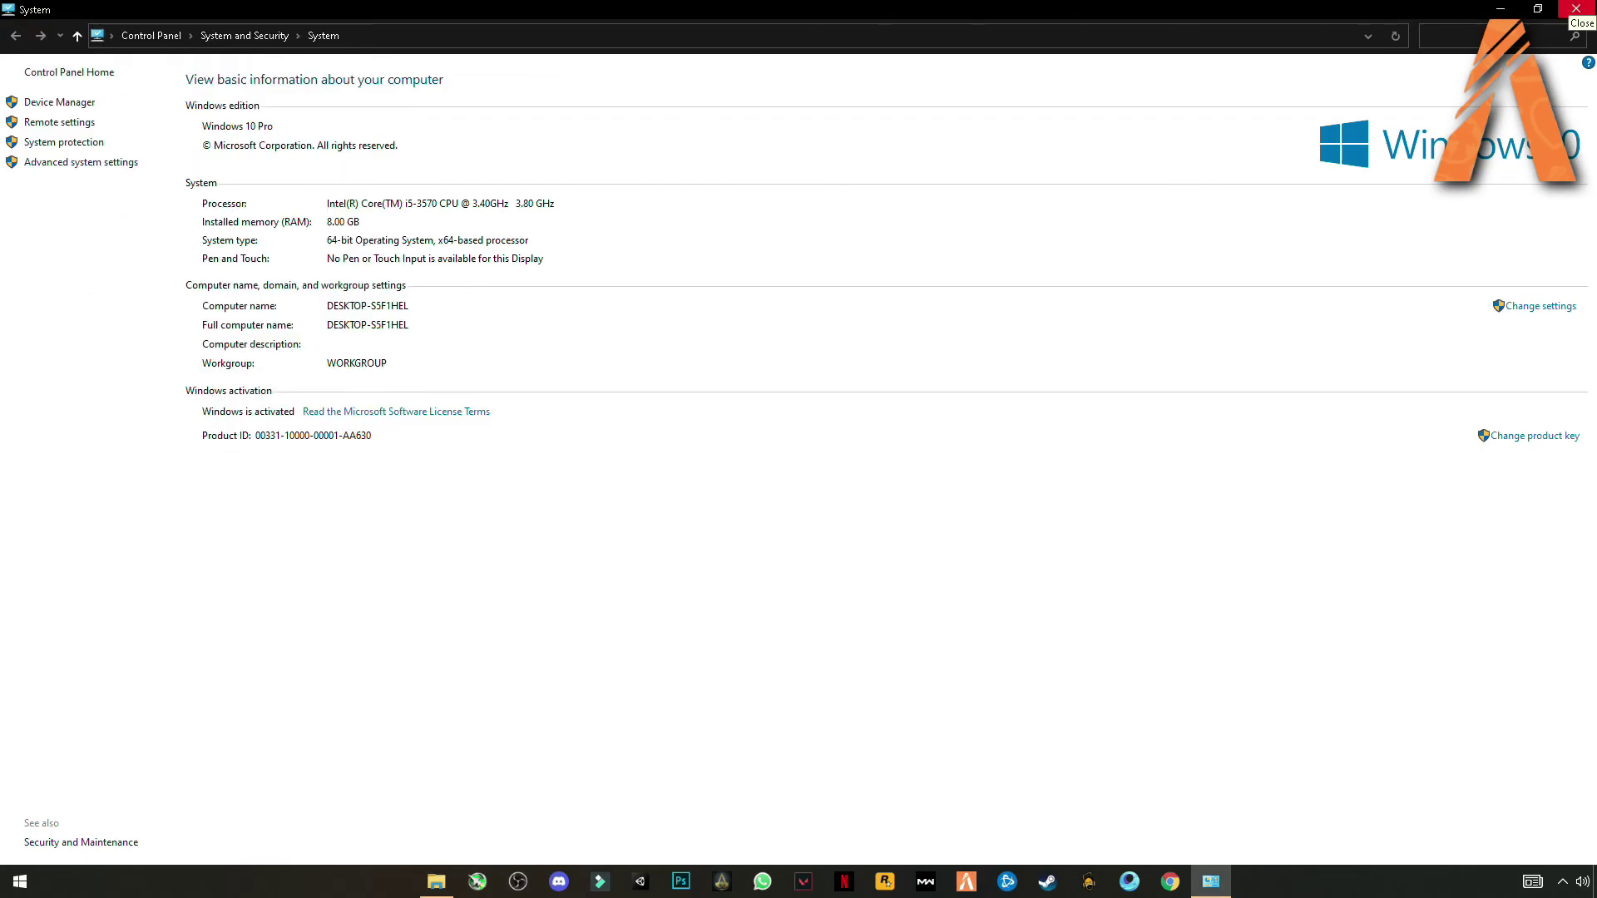
Close the System information and My PC windows to clear the desktop
left_click(1576, 9)
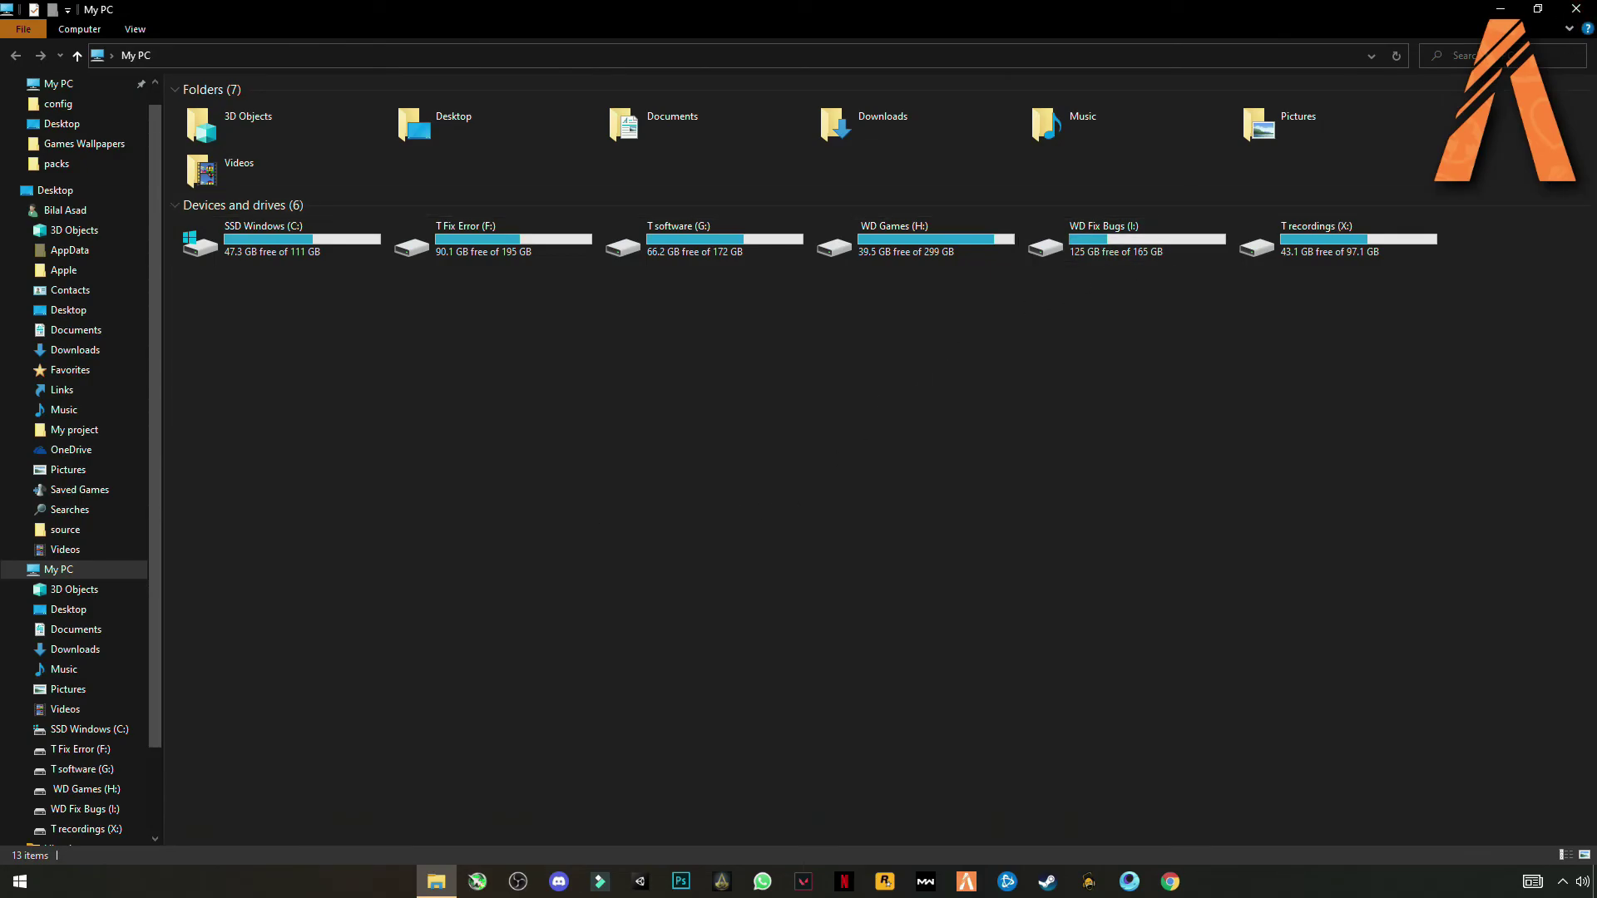
left_click(1575, 8)
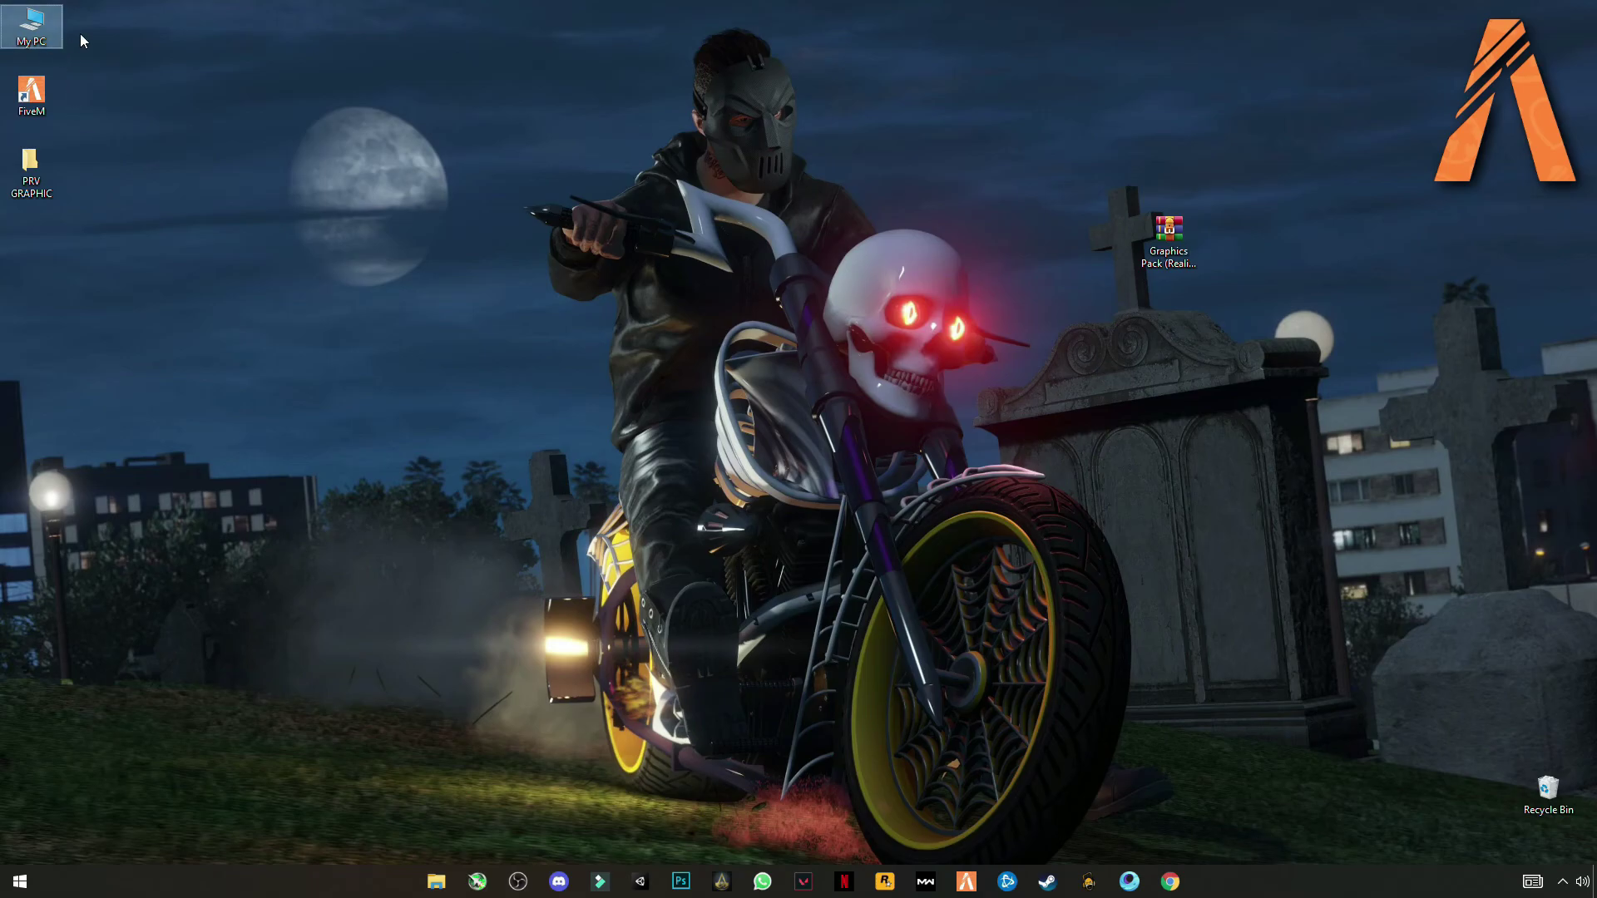
right_click(237, 175)
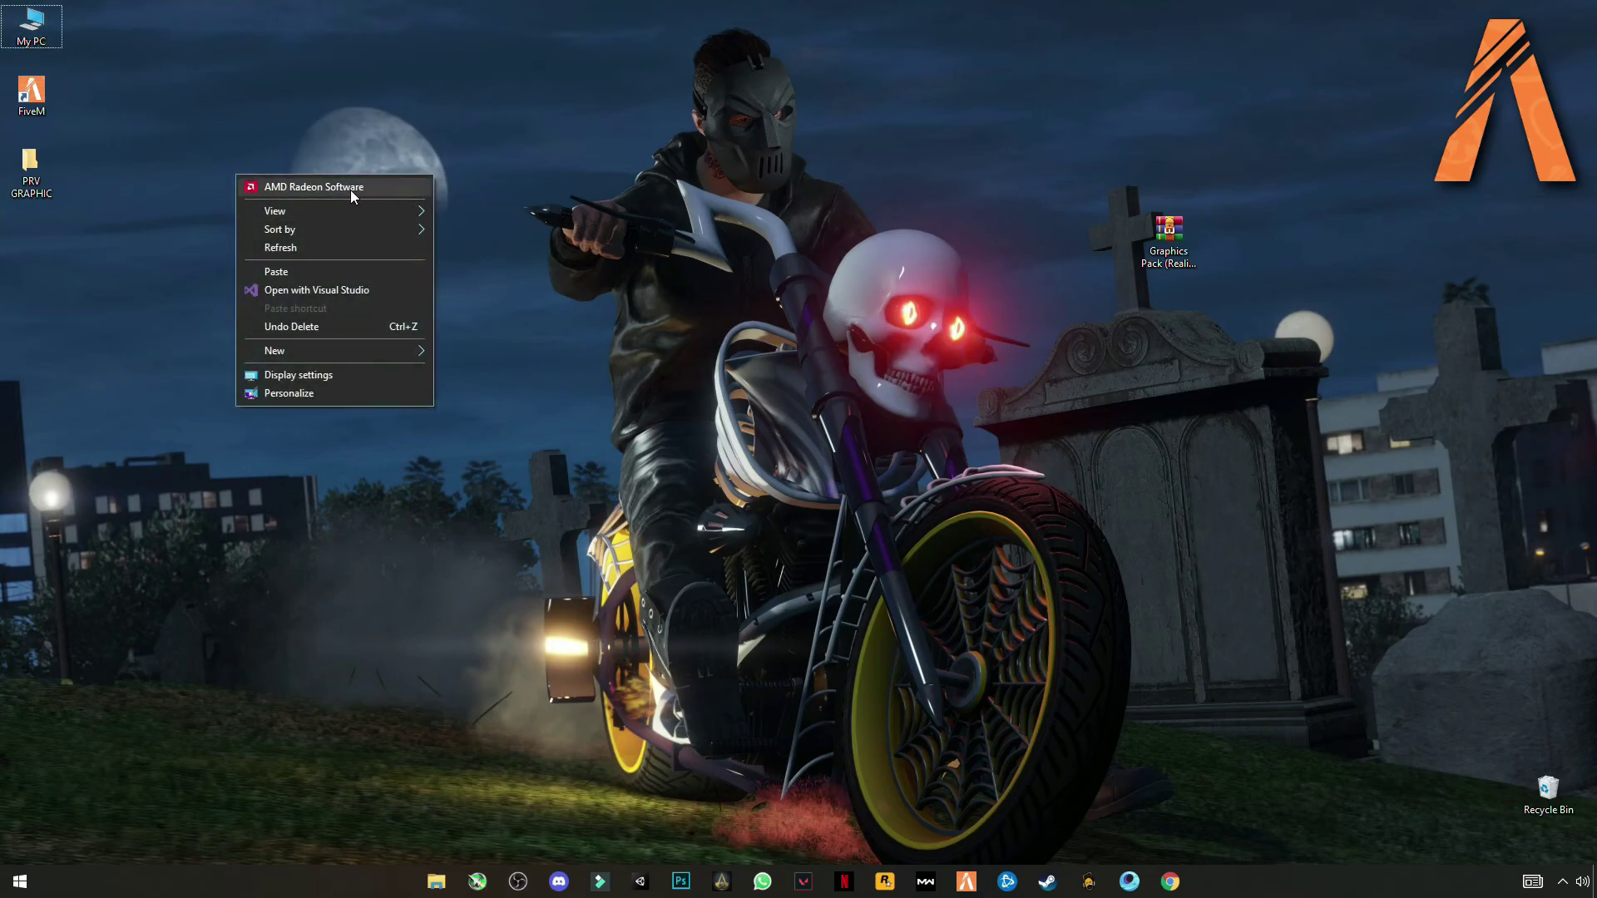
View this PC's About page, then open Computer Management from the My PC icon
right_click(38, 38)
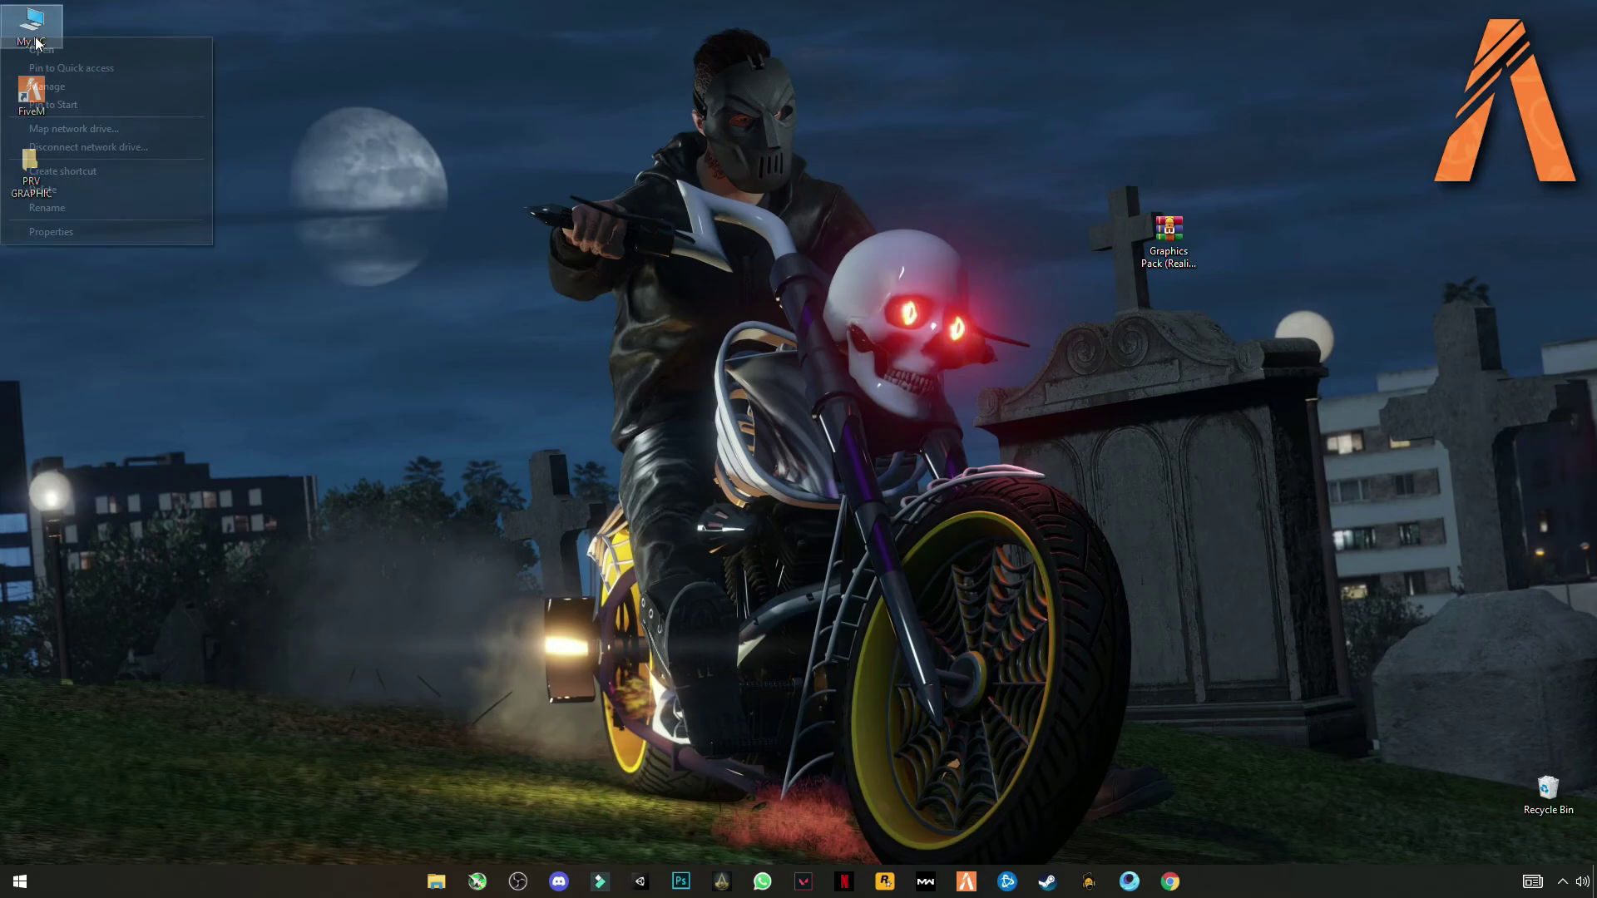
left_click(60, 228)
key("alt+F4")
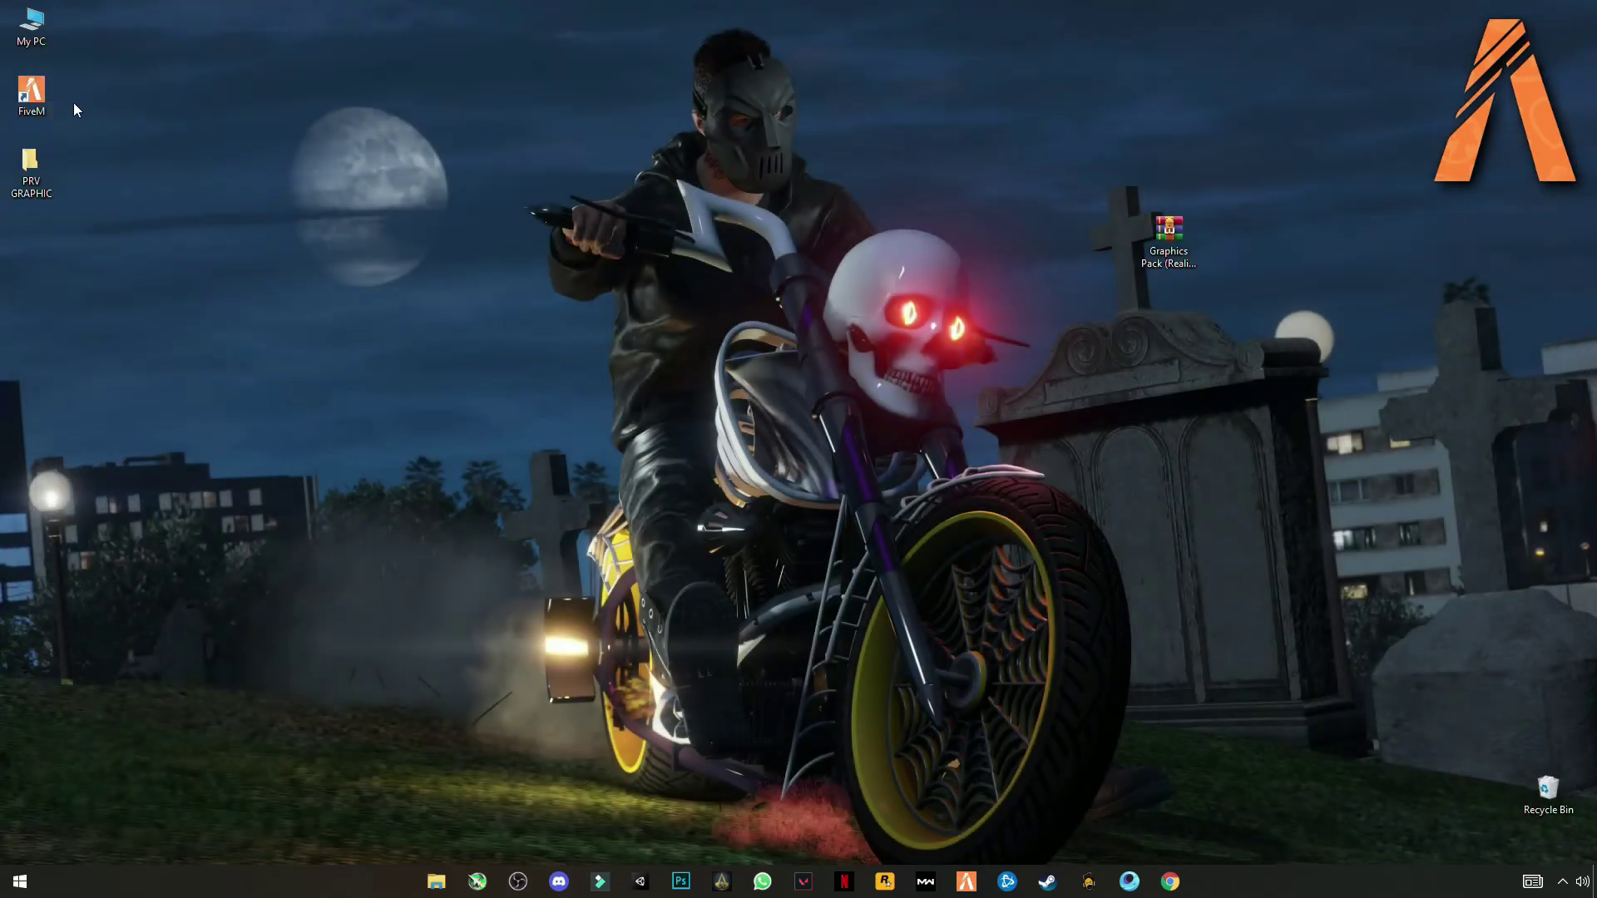
right_click(34, 21)
left_click(64, 77)
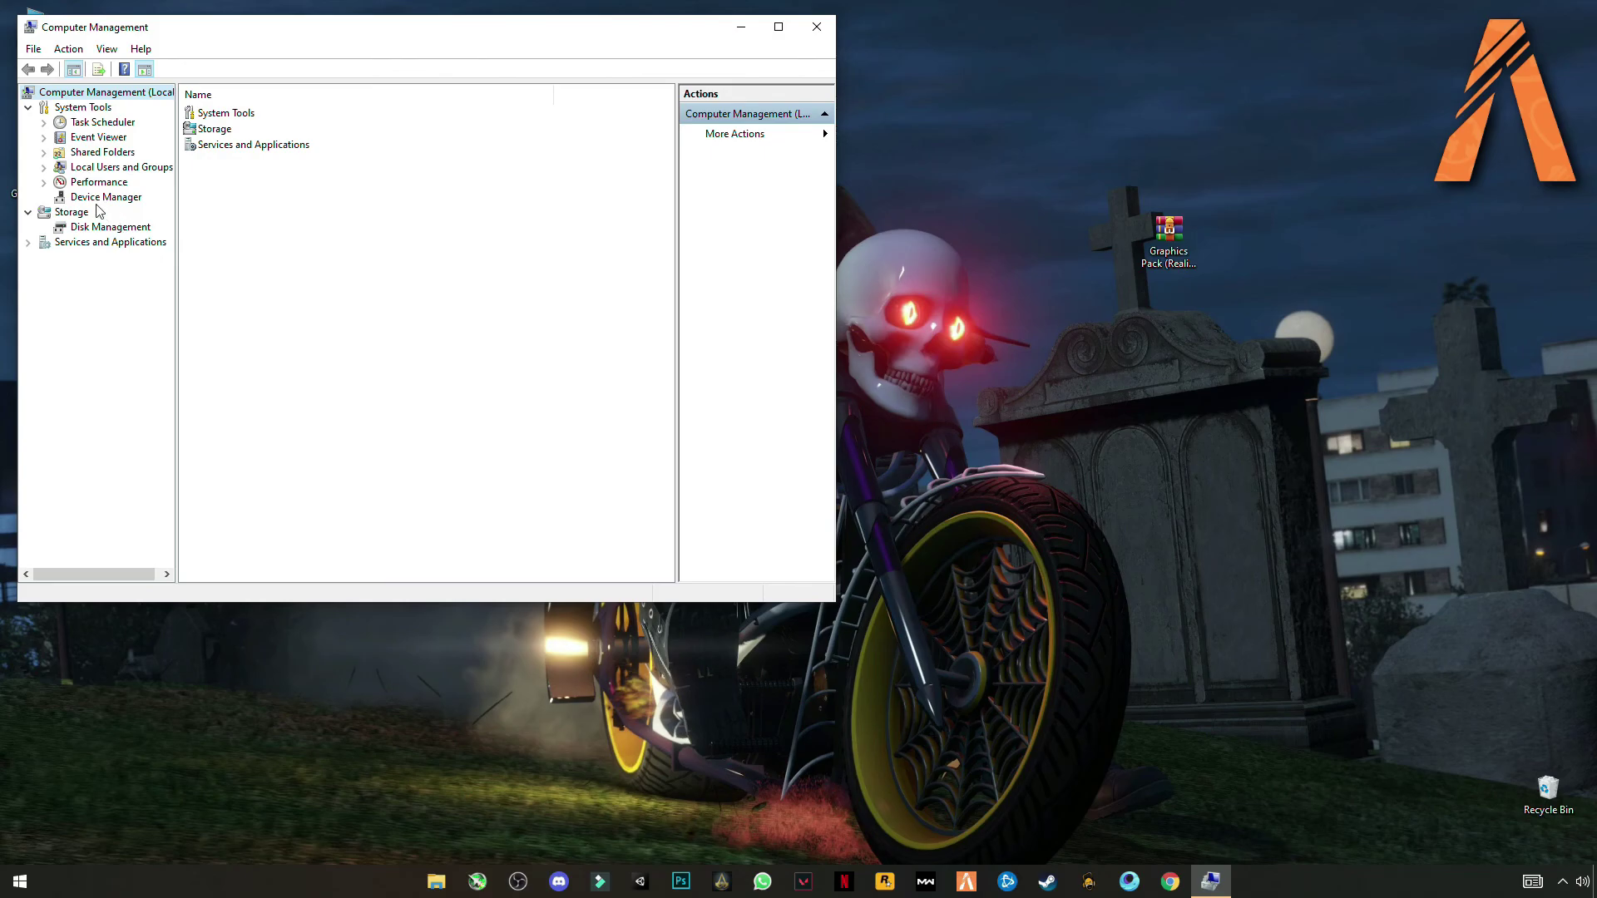
Auto-search for a newer AMD Radeon (TM) R9 200 Series driver; the best one is already installed
left_click(103, 197)
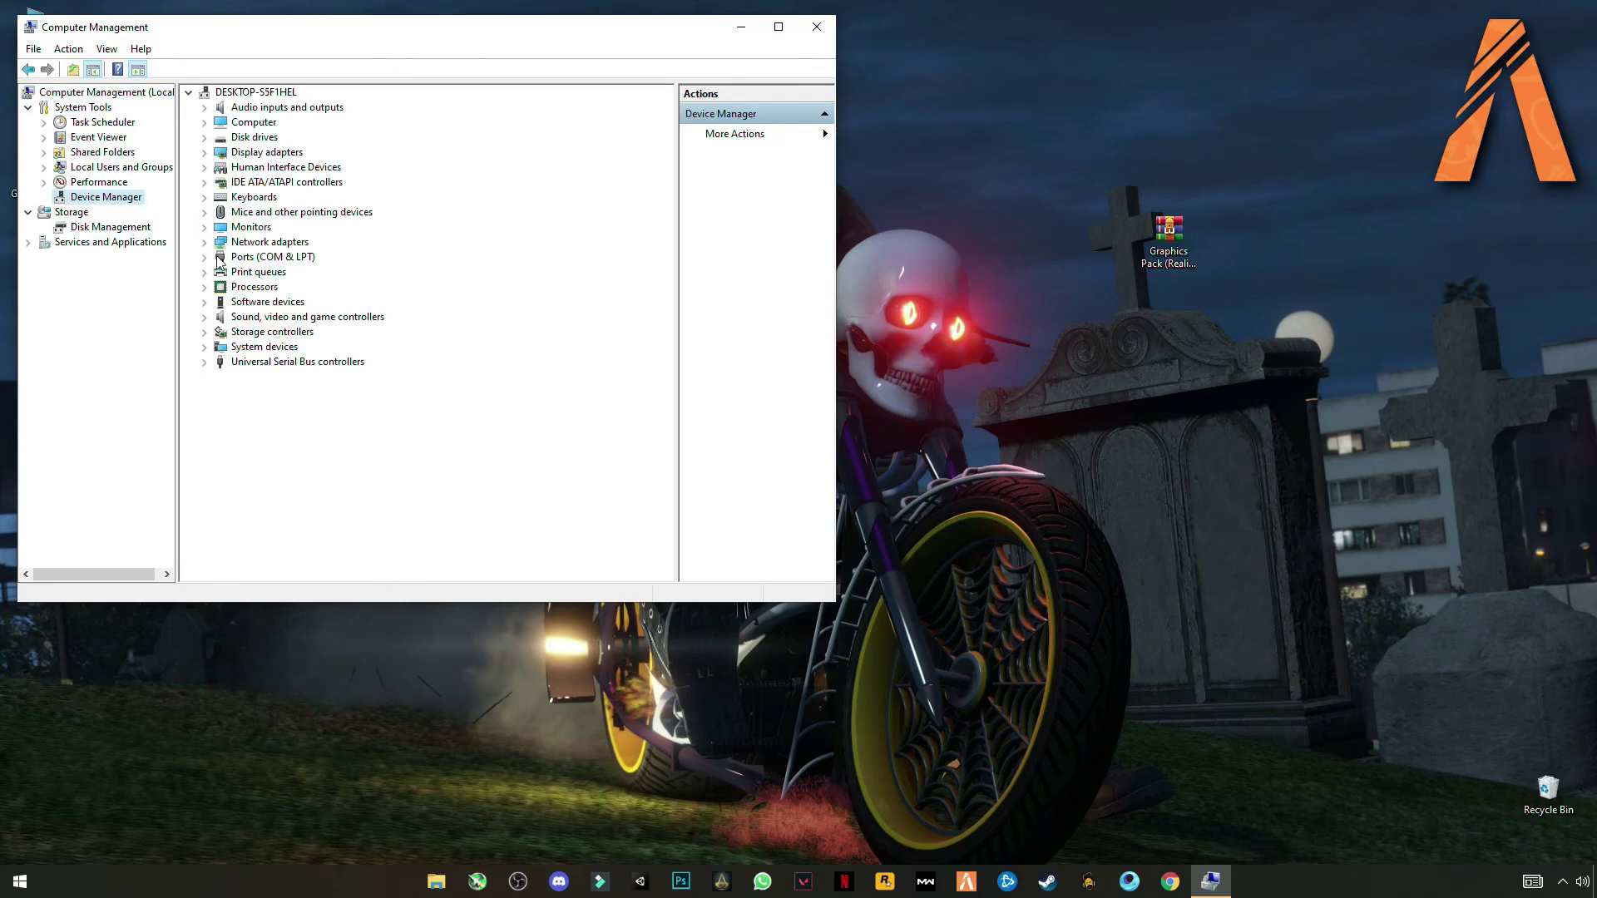
left_click(205, 154)
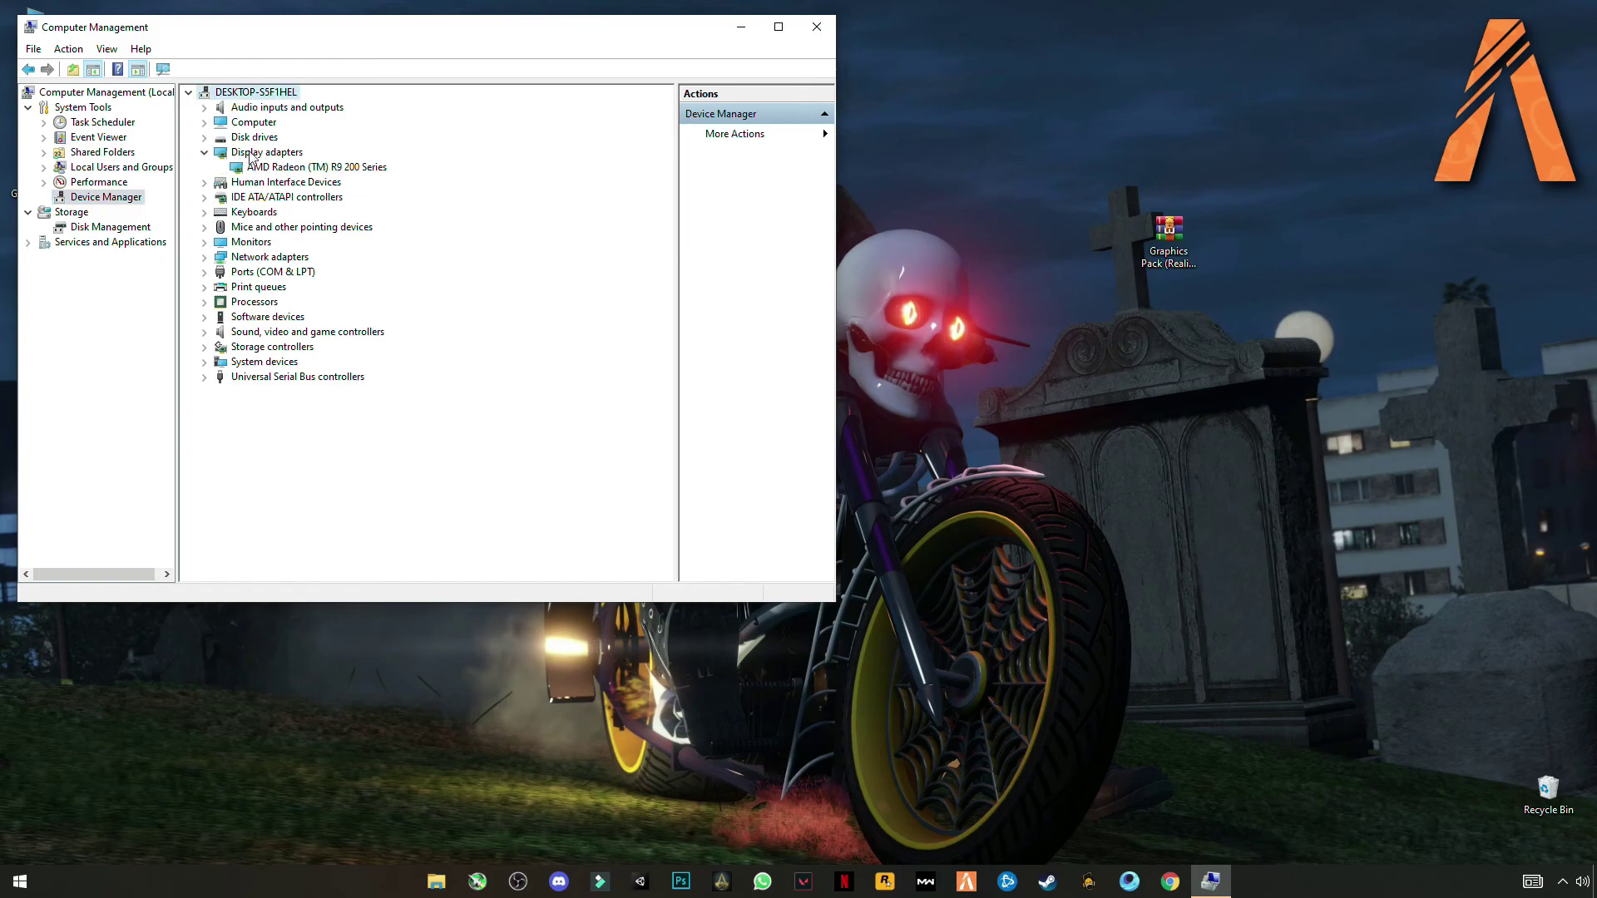
left_click(284, 167)
right_click(318, 170)
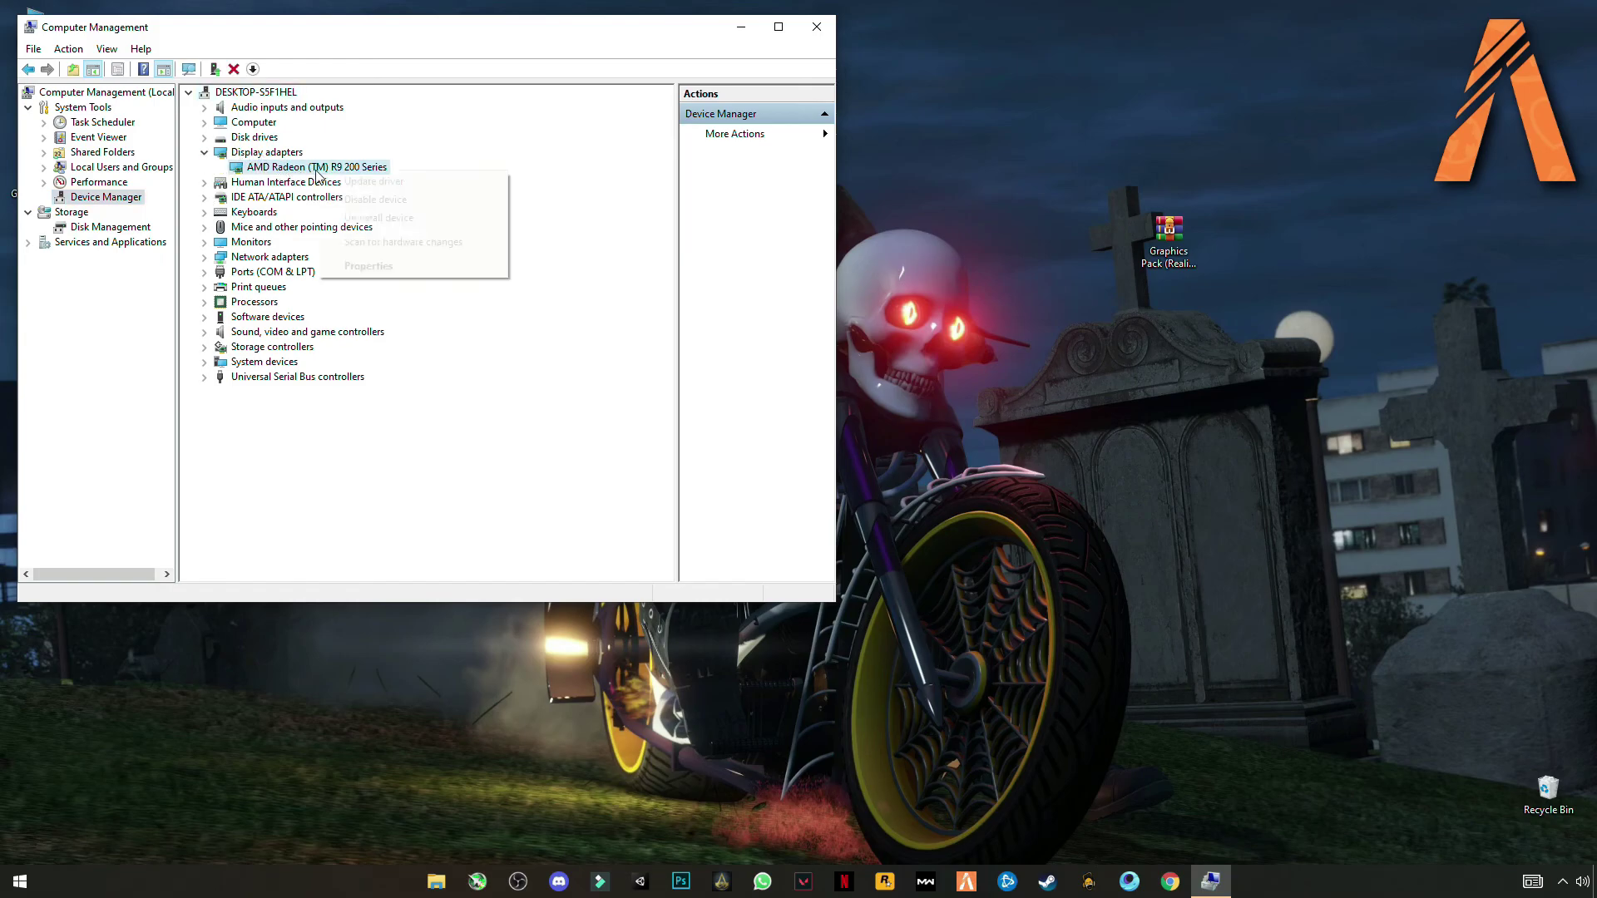
left_click(391, 182)
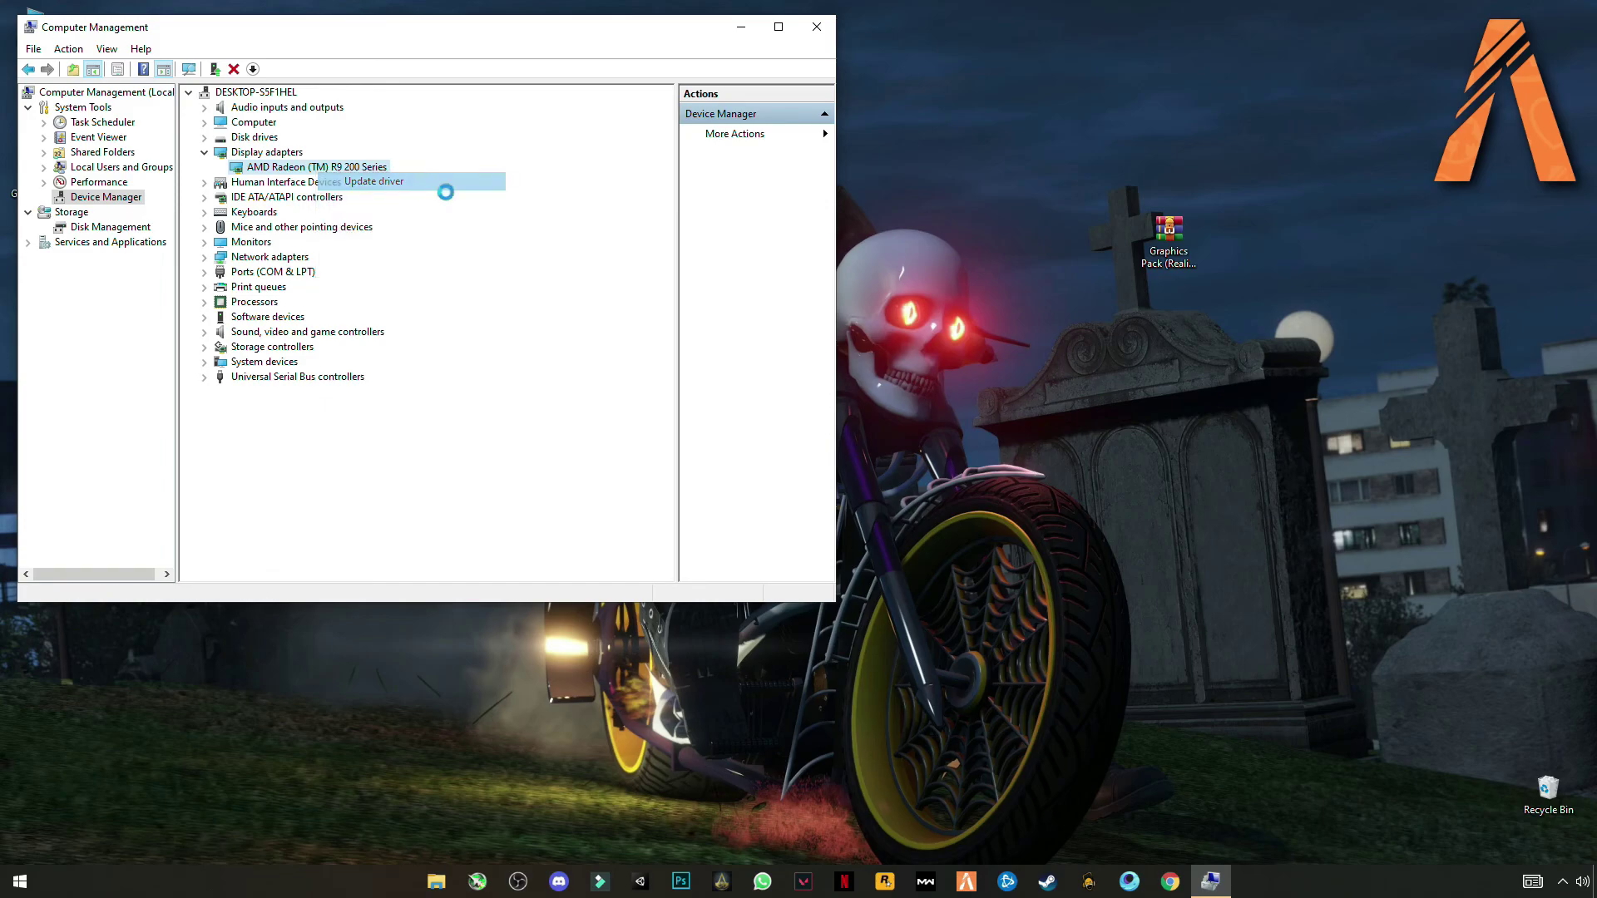
left_click(333, 287)
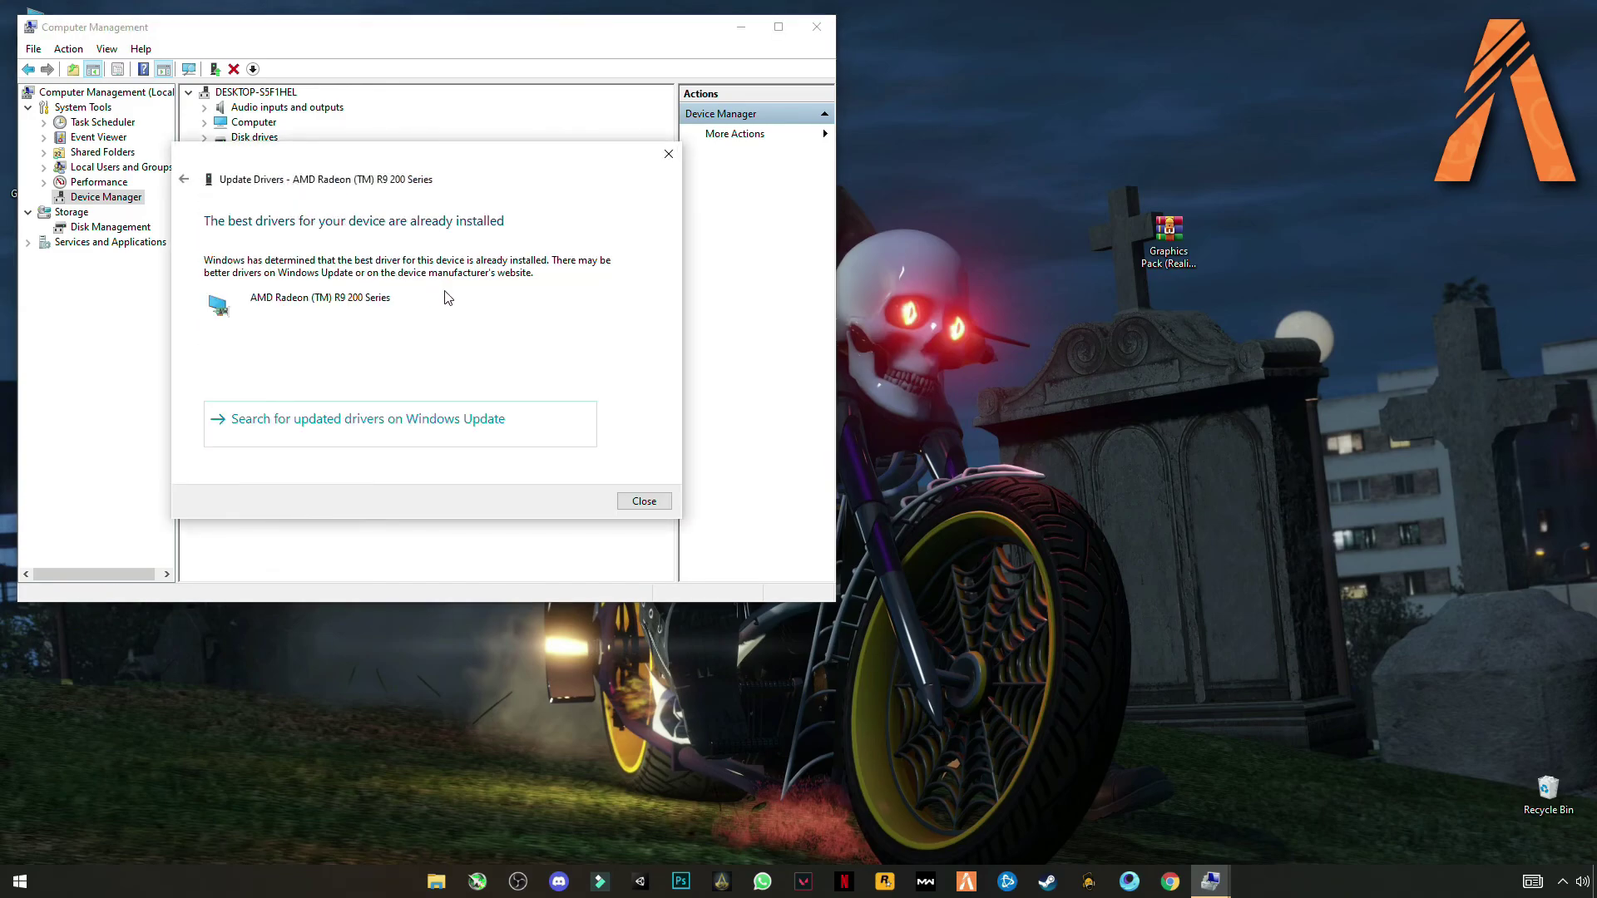
left_click(645, 500)
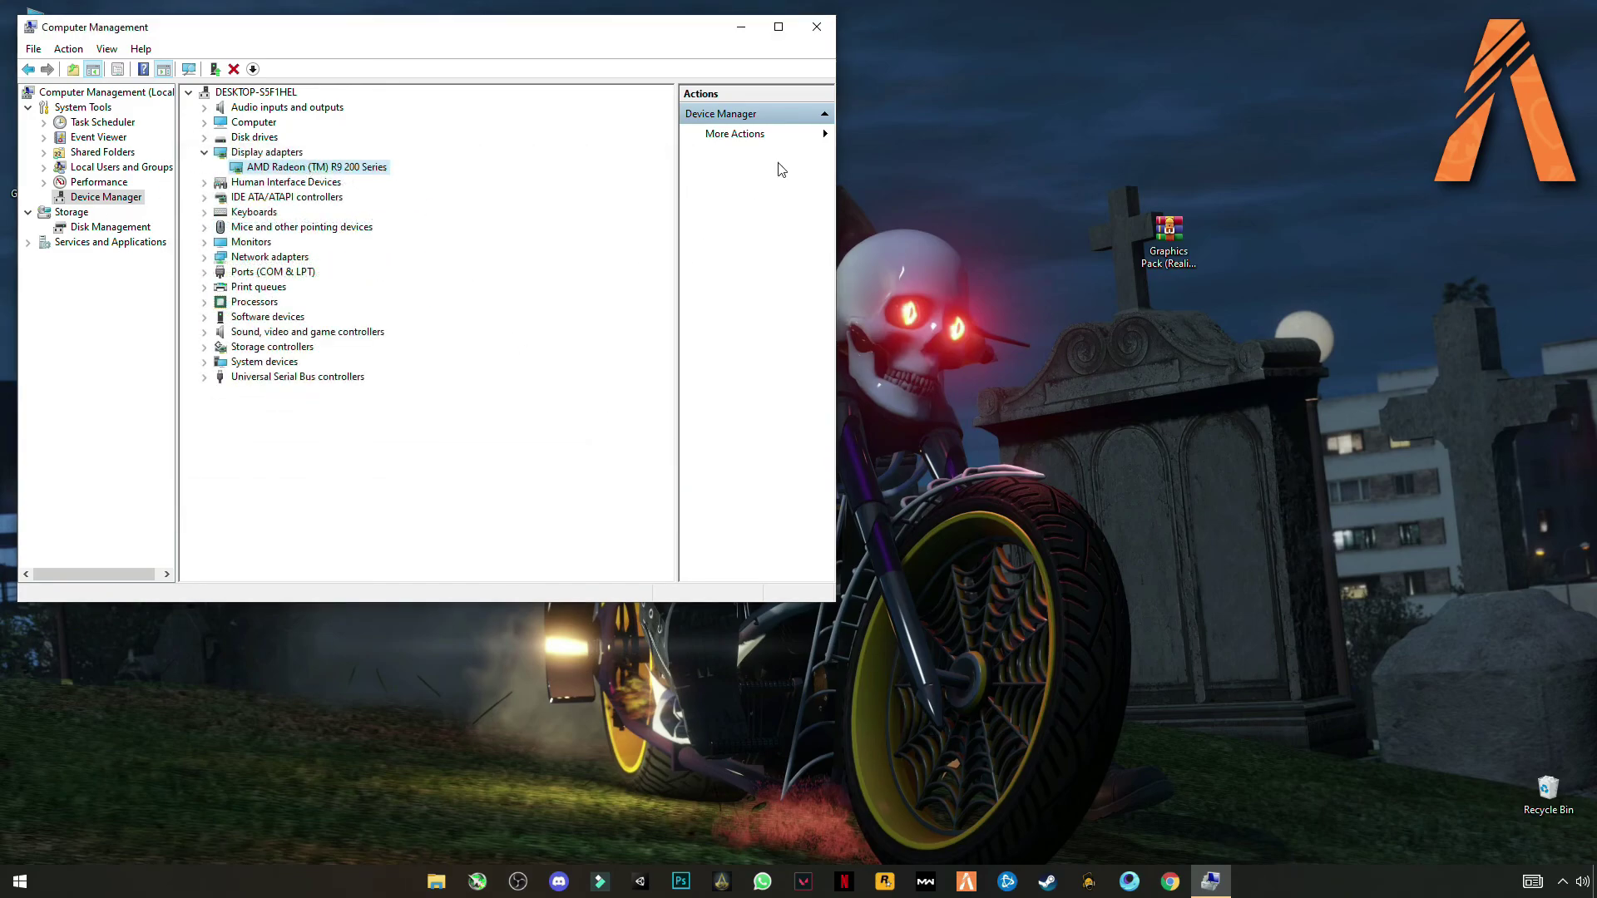
left_click(816, 27)
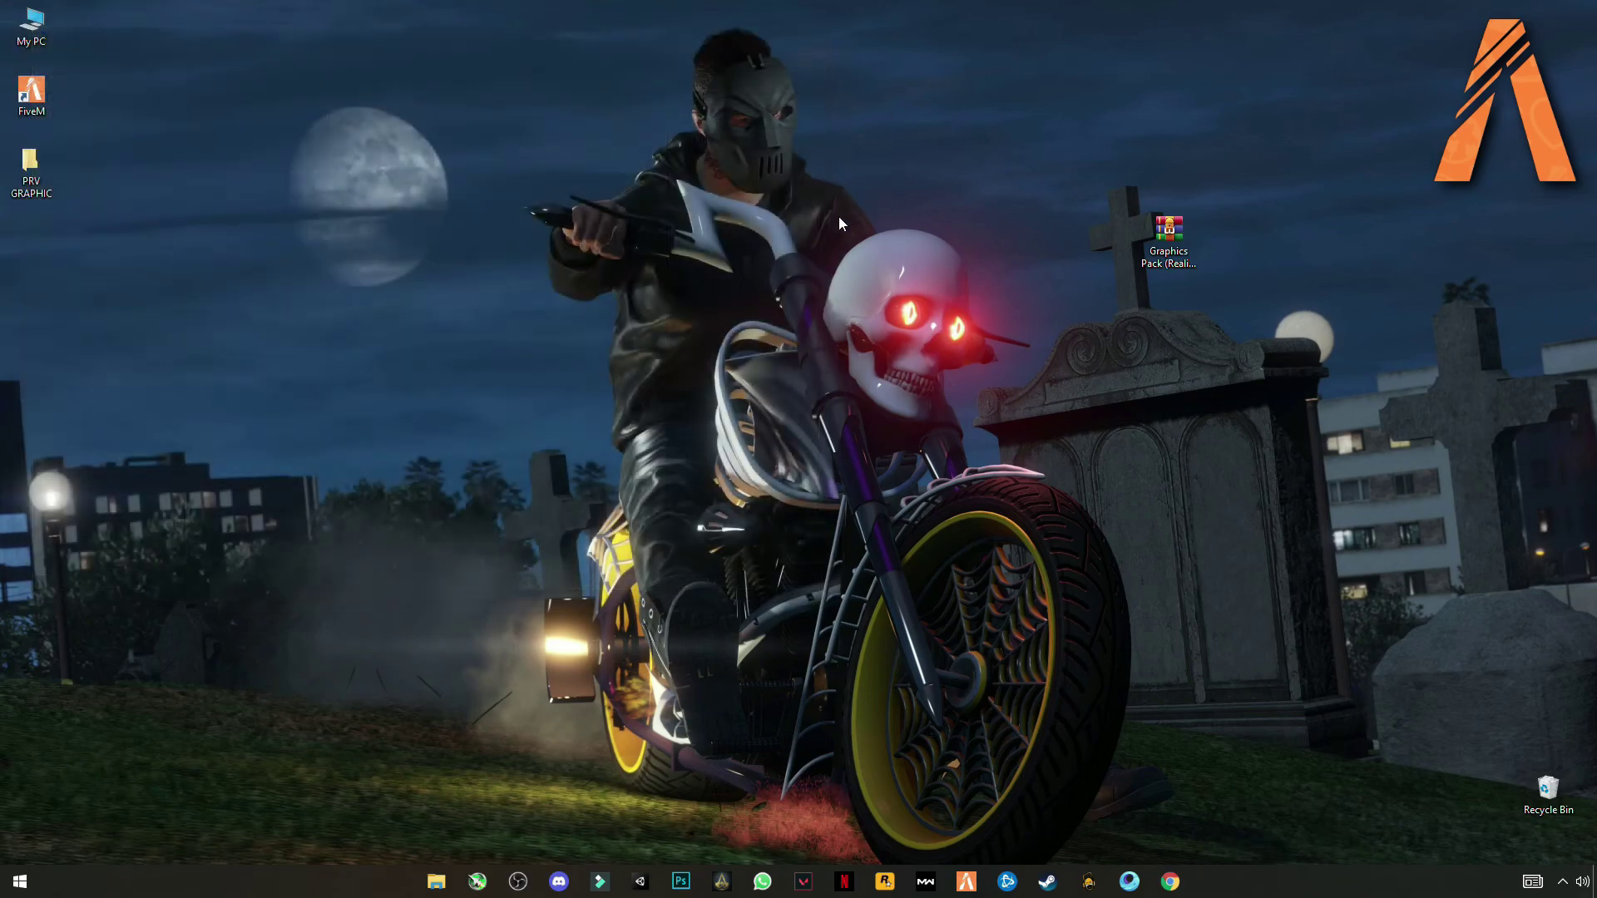
right_click(515, 264)
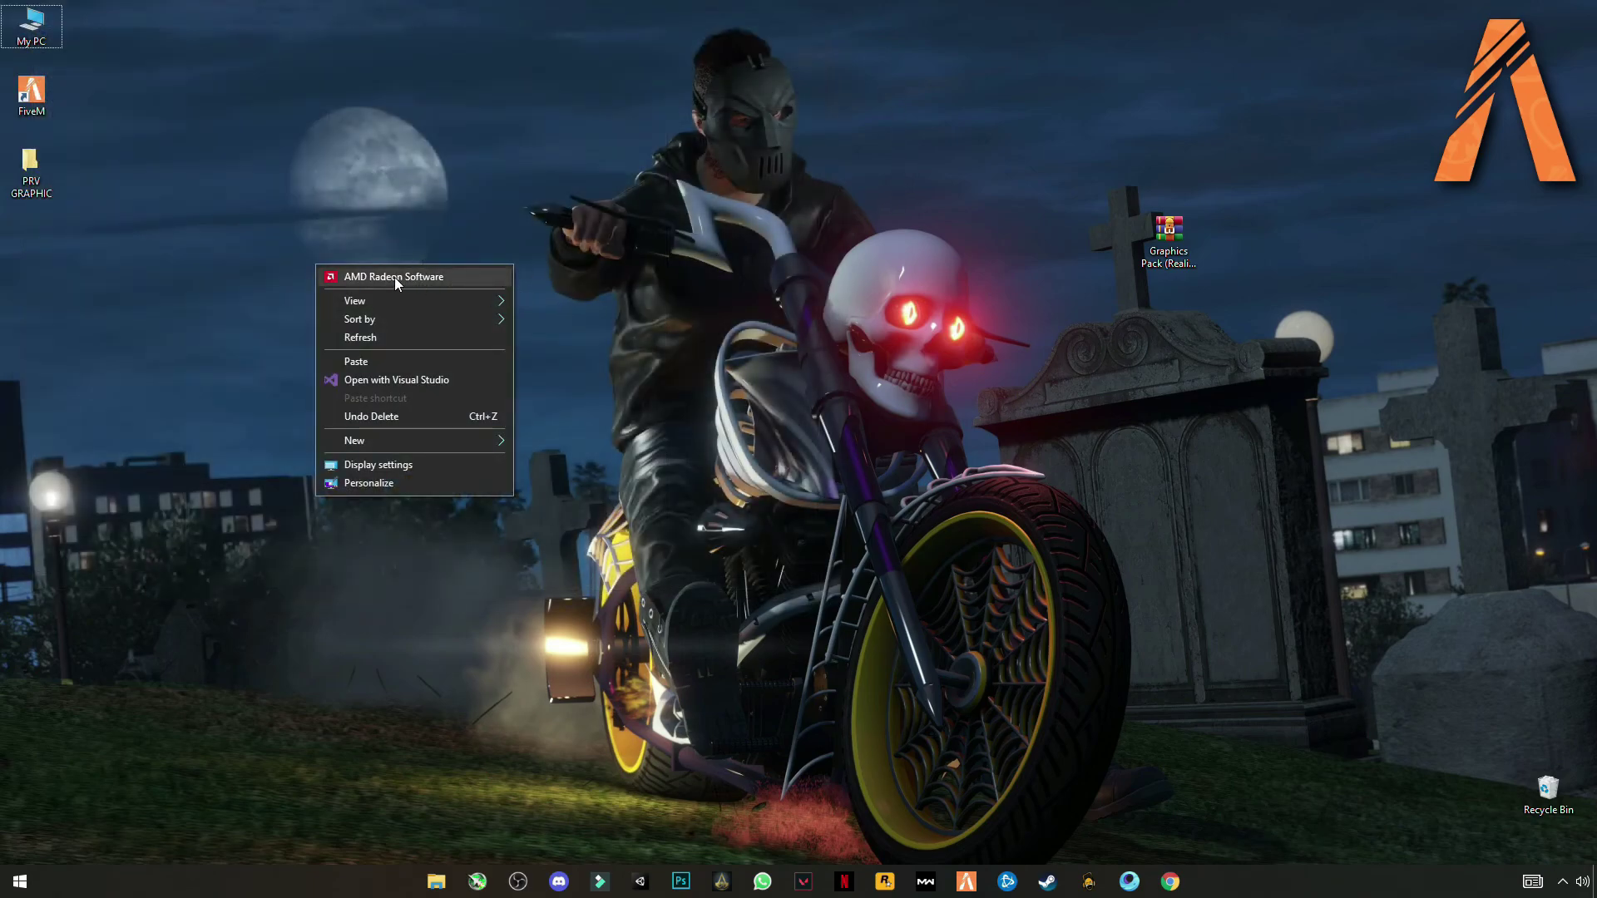
right_click(358, 214)
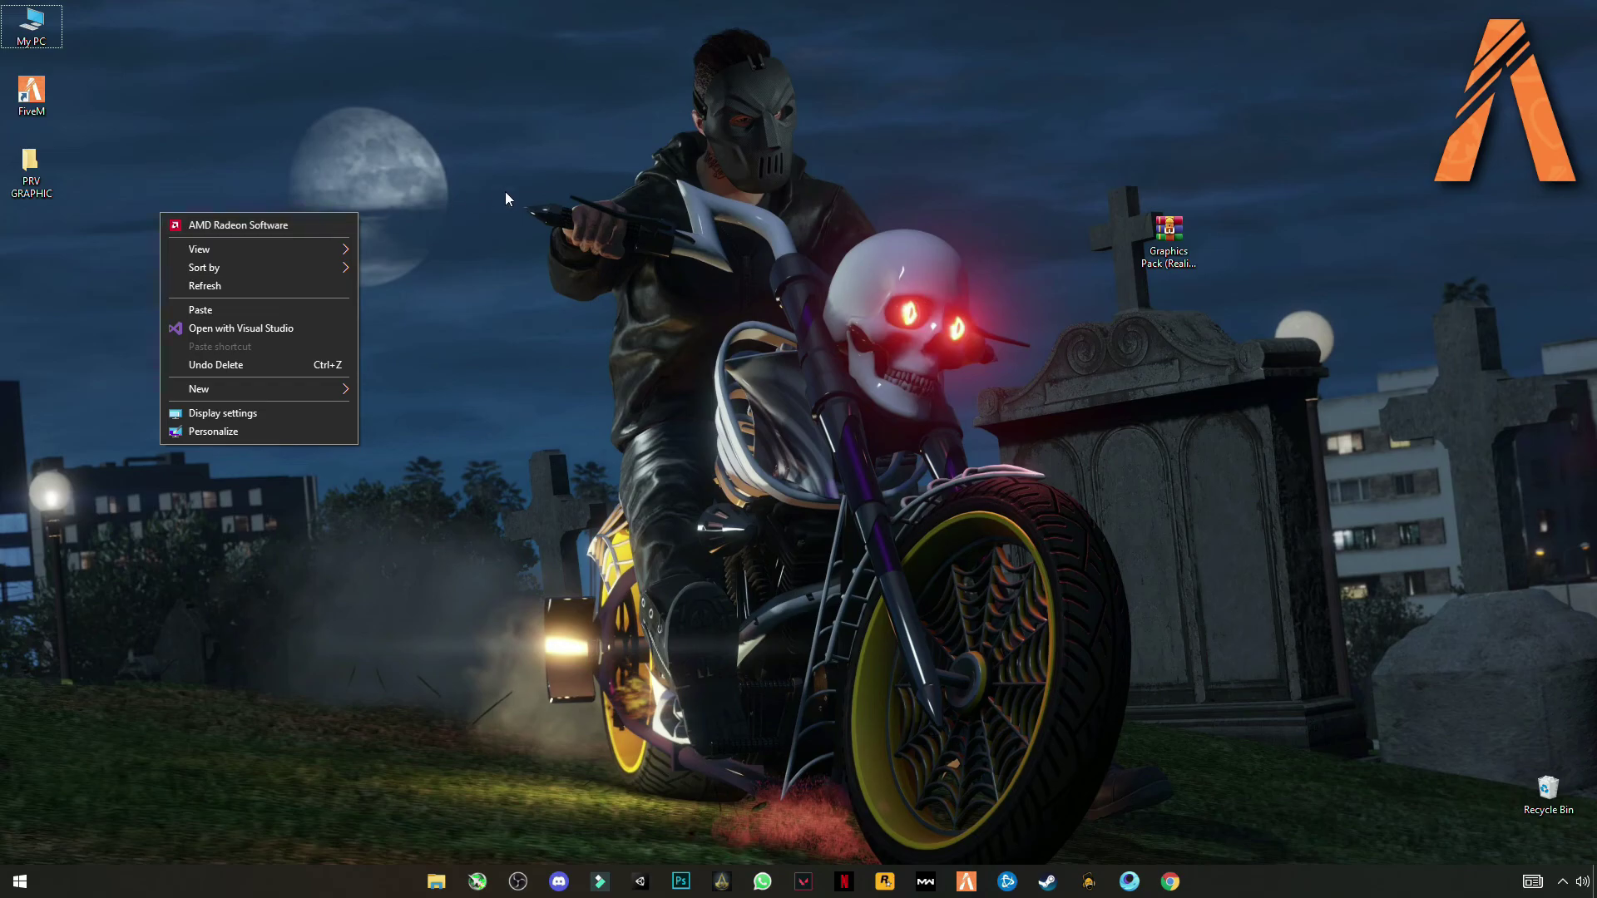
left_click(546, 206)
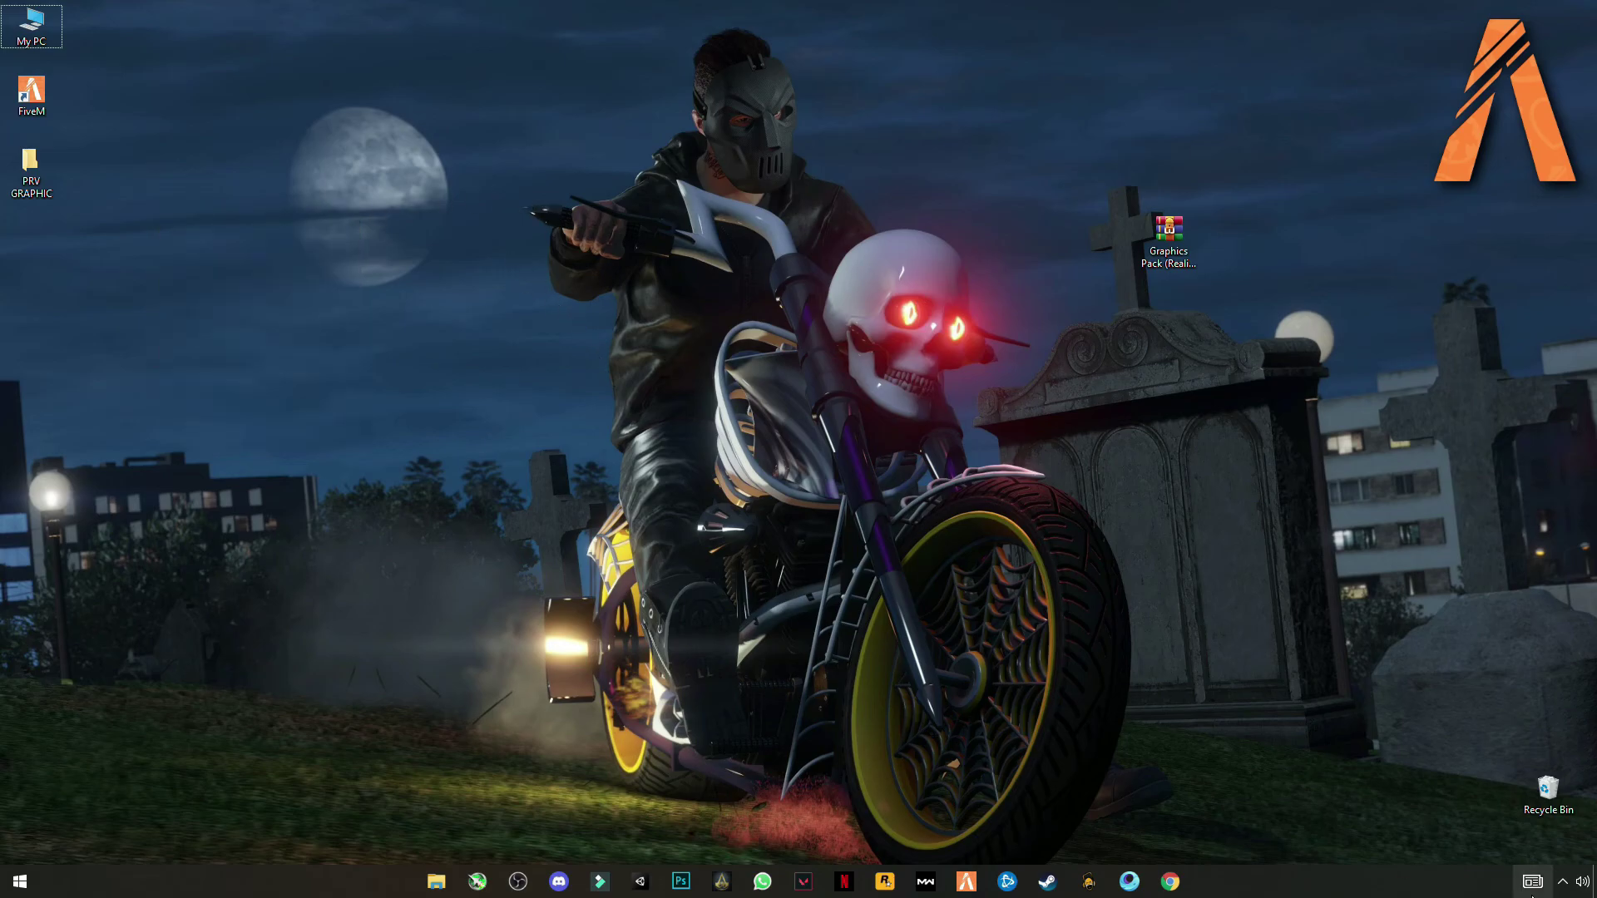
left_click(1563, 881)
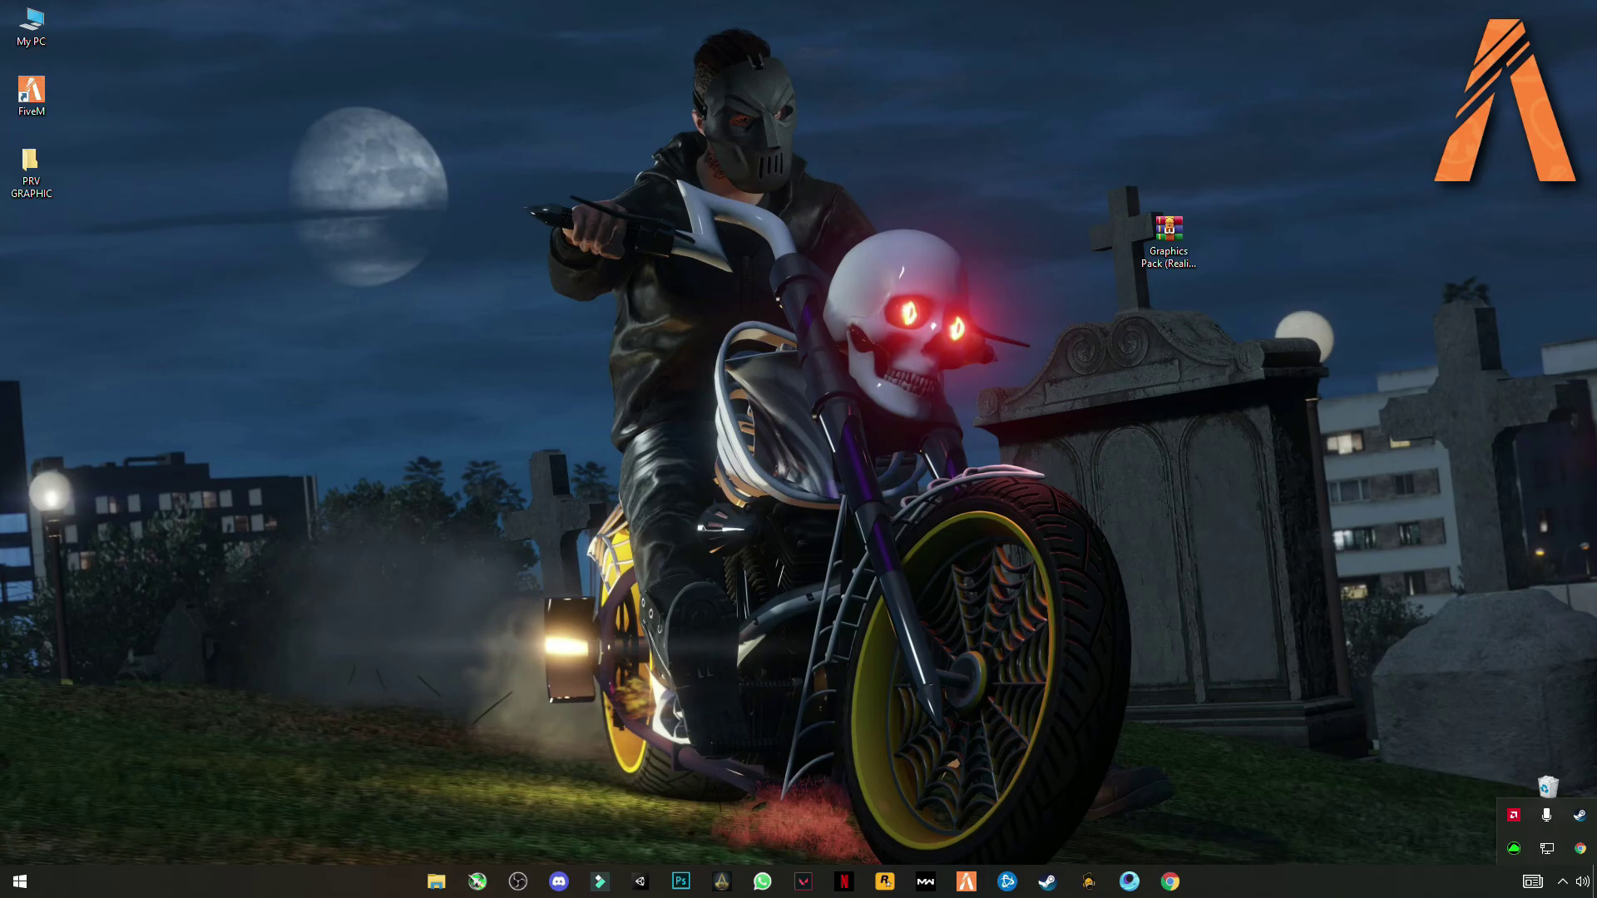
Check for Windows updates and start downloading the 2021-08 Cumulative Update Preview (KB5005101)
left_click(20, 882)
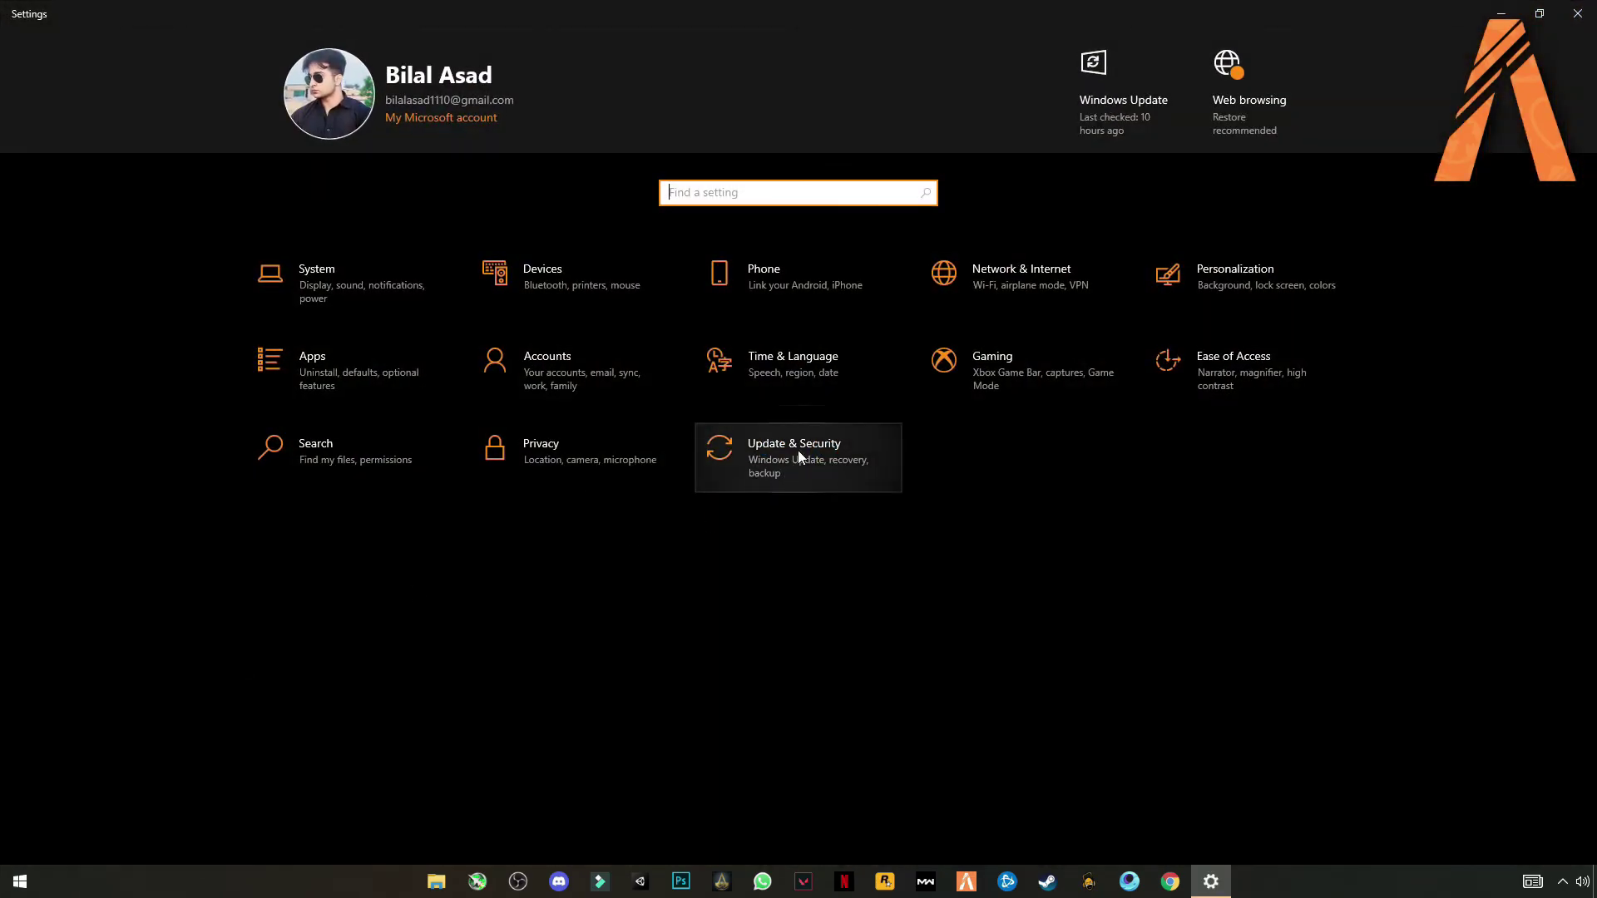
left_click(797, 451)
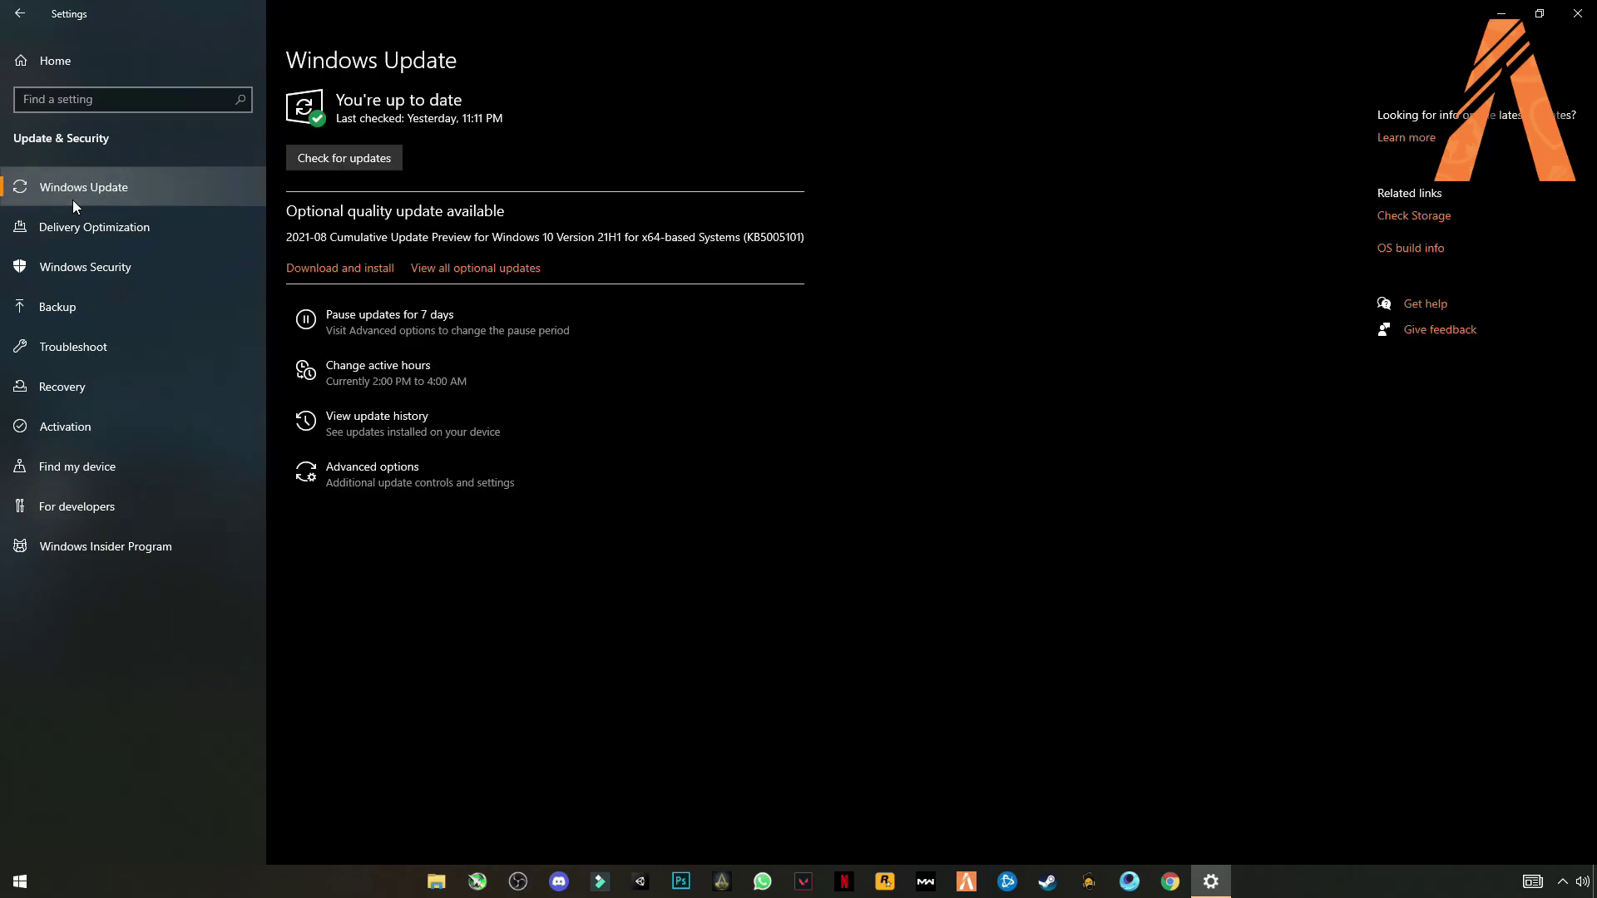
left_click(363, 167)
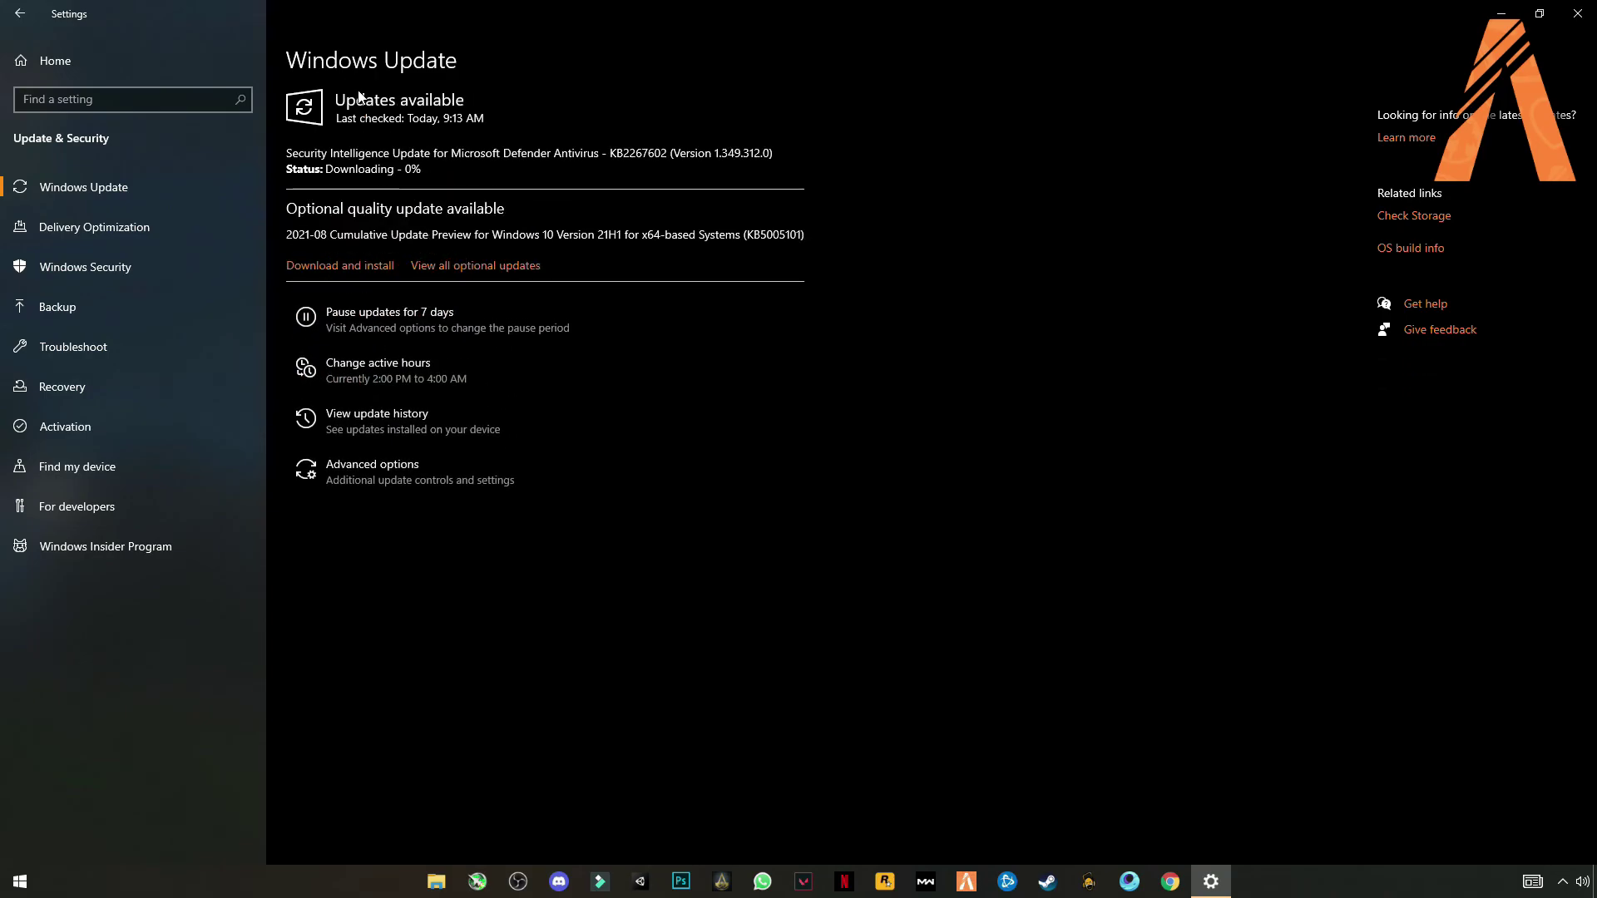
left_click(366, 274)
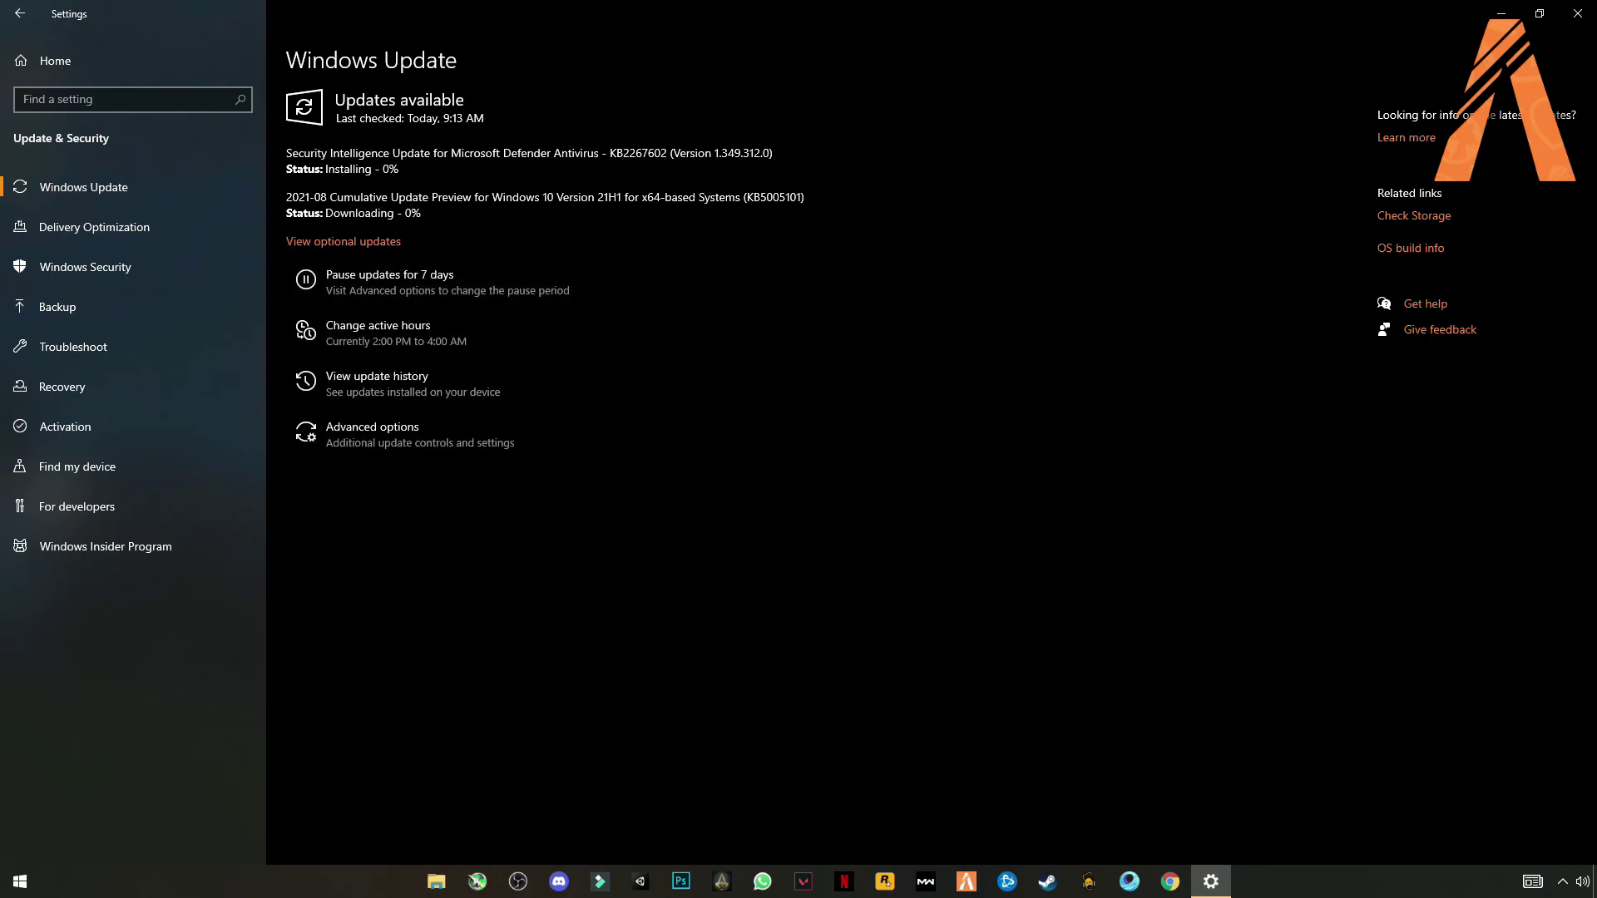
left_click(1502, 13)
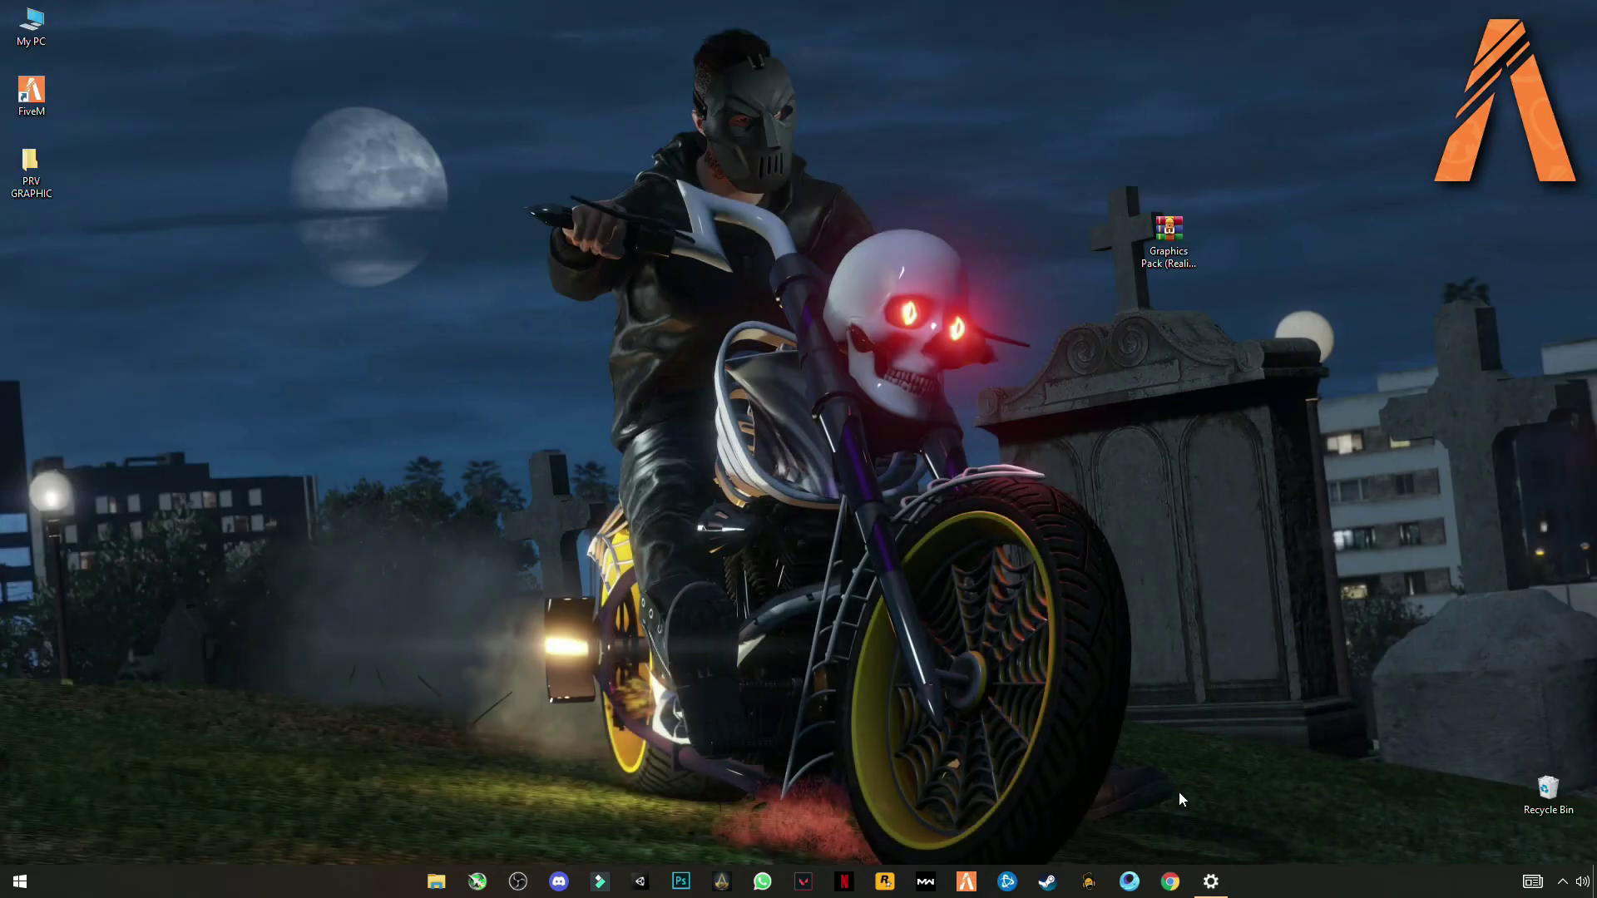
left_click(1227, 888)
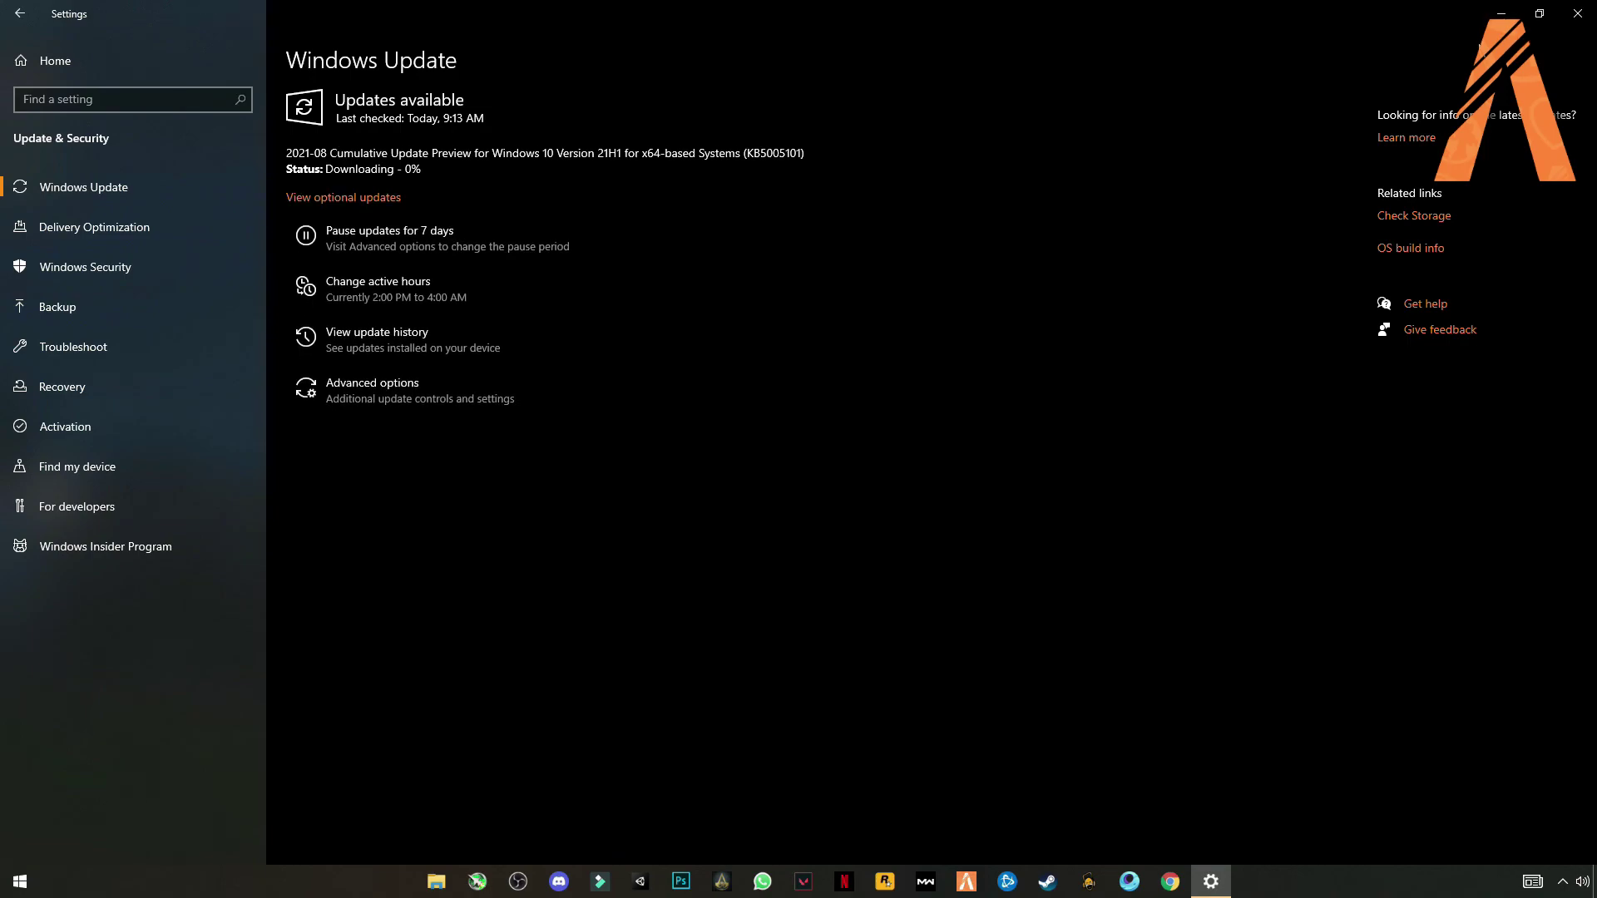
Minimize Settings to show the desktop while KB5005101 keeps downloading
left_click(1503, 14)
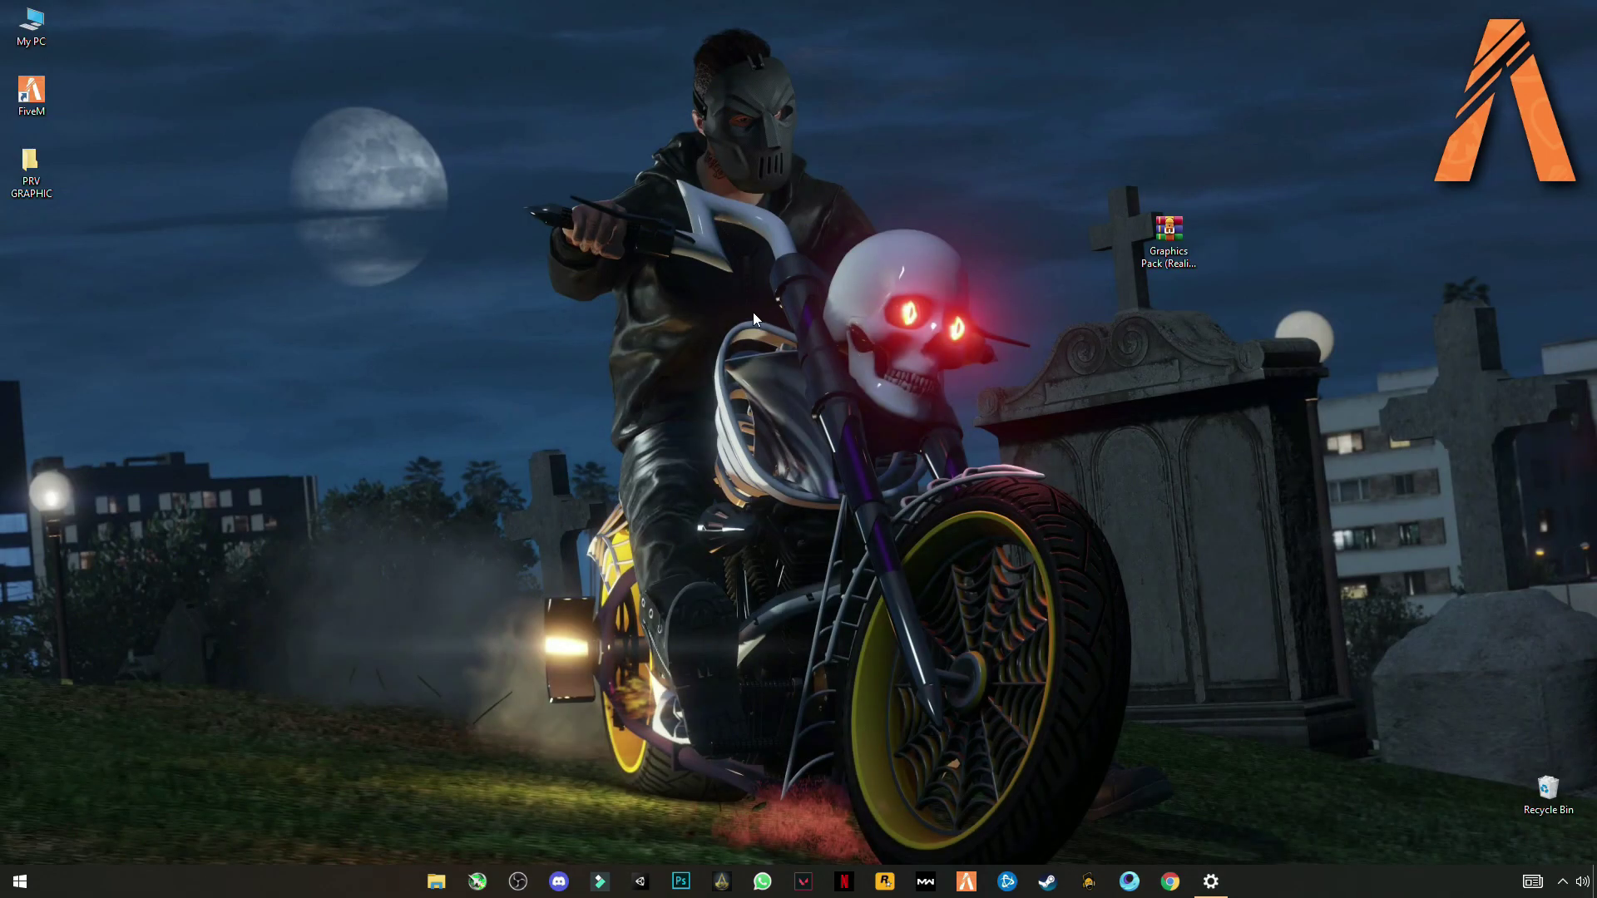